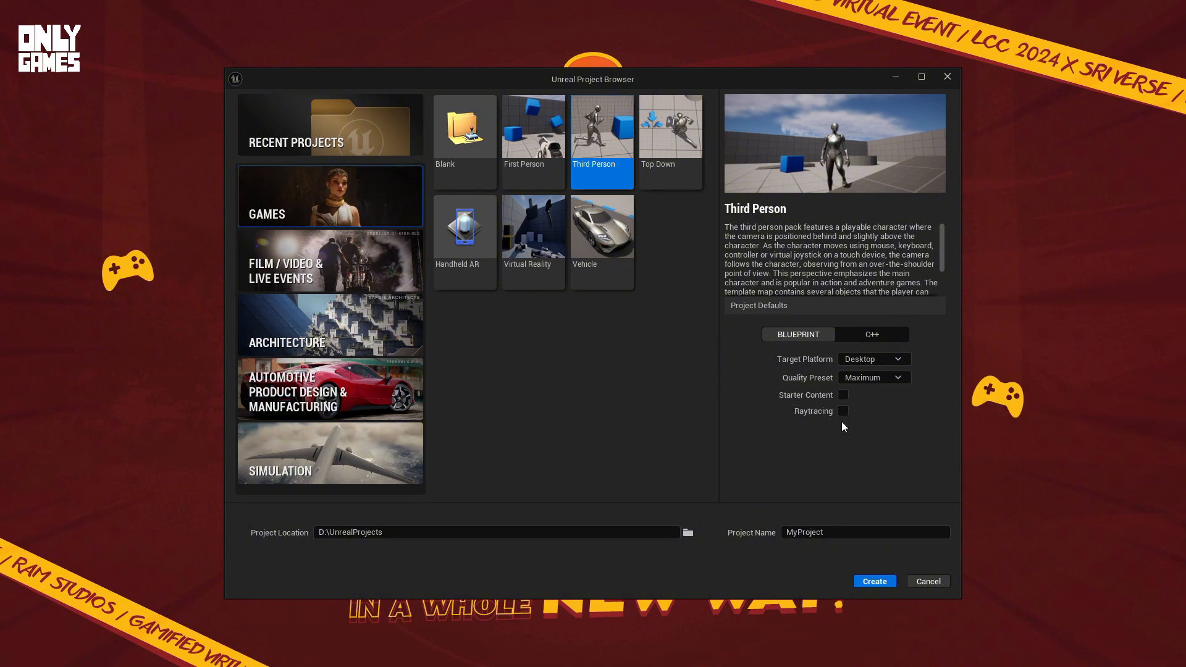
Step: Name the Third Person Blueprint project ElevatorSystem, without a space, and create it
{"action": "left_click", "coordinate": [852, 532]}
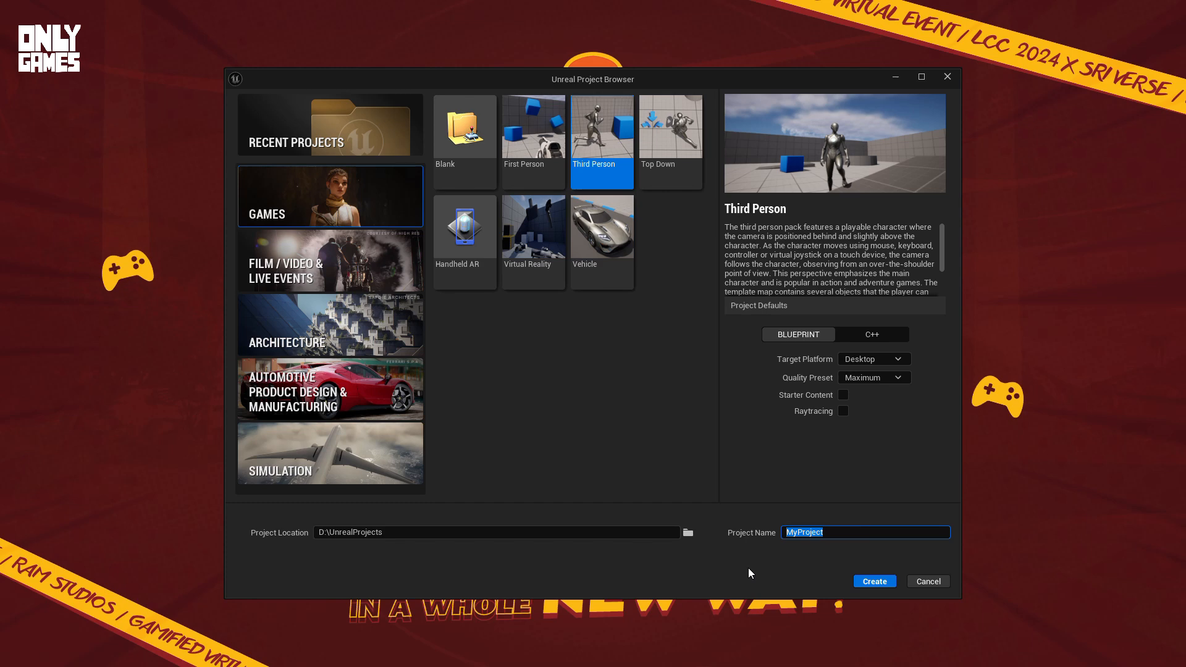
{"action": "type", "text": "Elevator"}
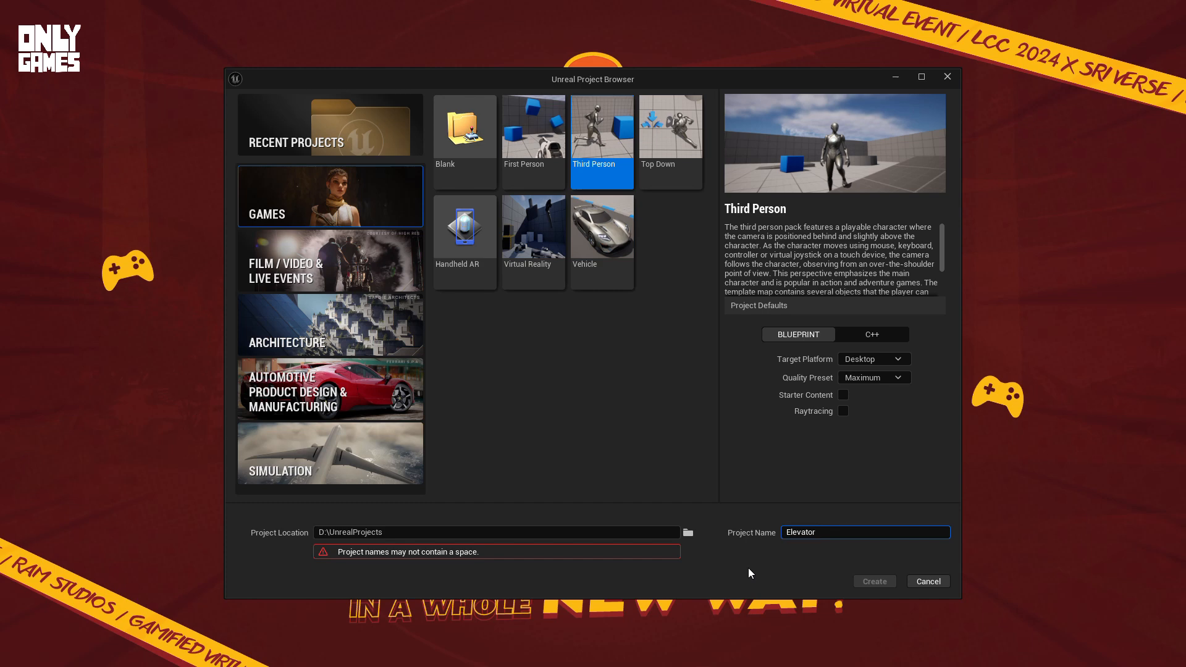
{"action": "key", "text": "BackSpace"}
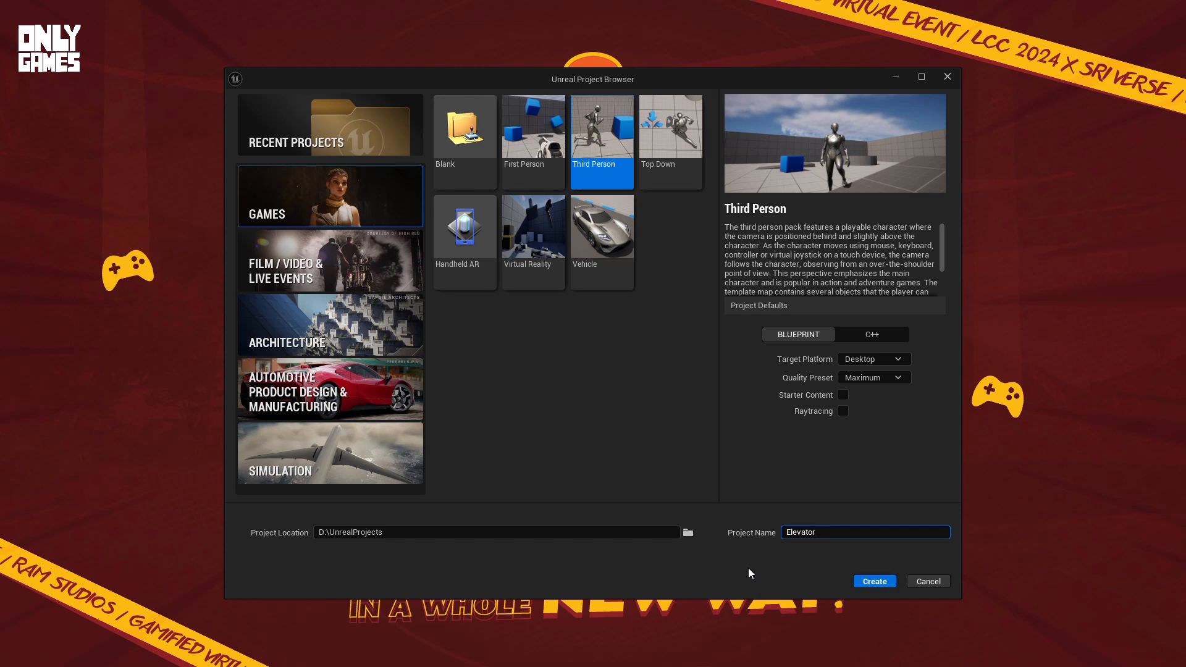
{"action": "type", "text": "System"}
{"action": "left_click", "coordinate": [871, 587]}
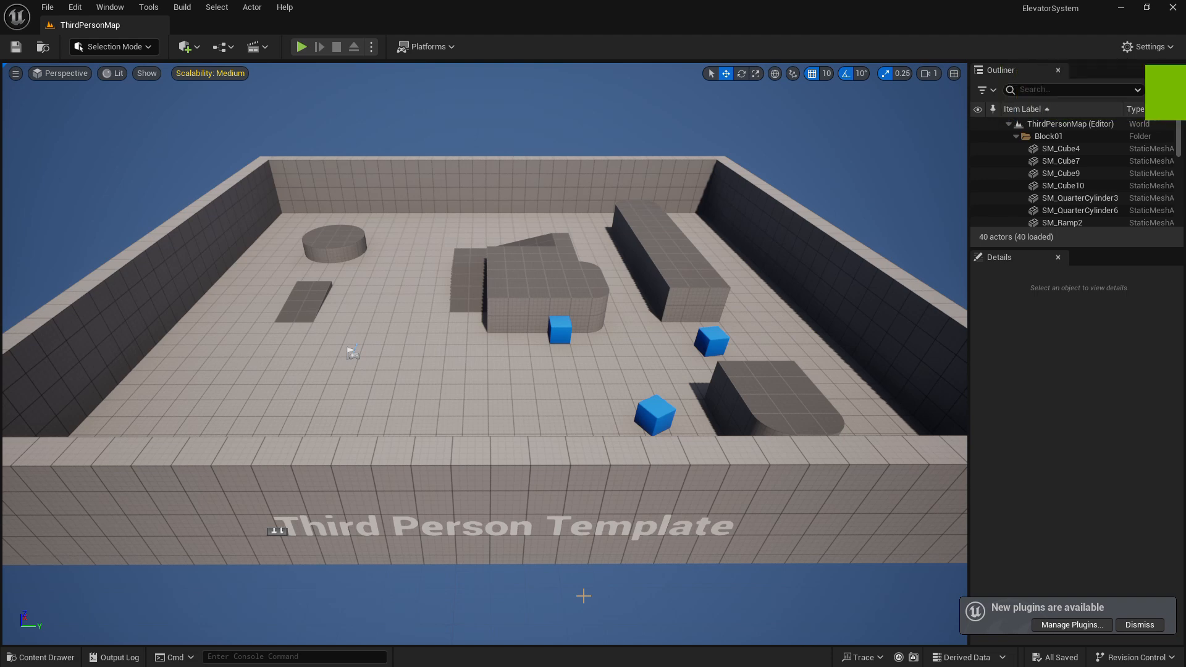
Step: Dismiss the new plugins notification and dock the Content Browser in the layout, enlarging its area slightly
{"action": "left_click", "coordinate": [1140, 624]}
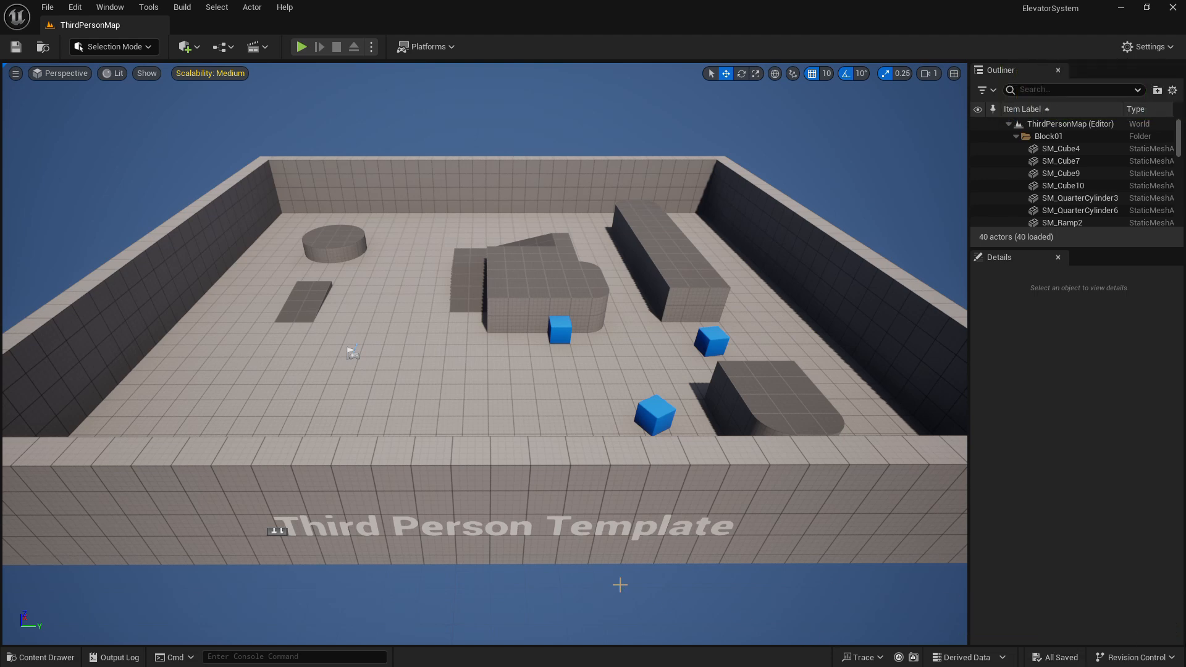
{"action": "left_click", "coordinate": [60, 658]}
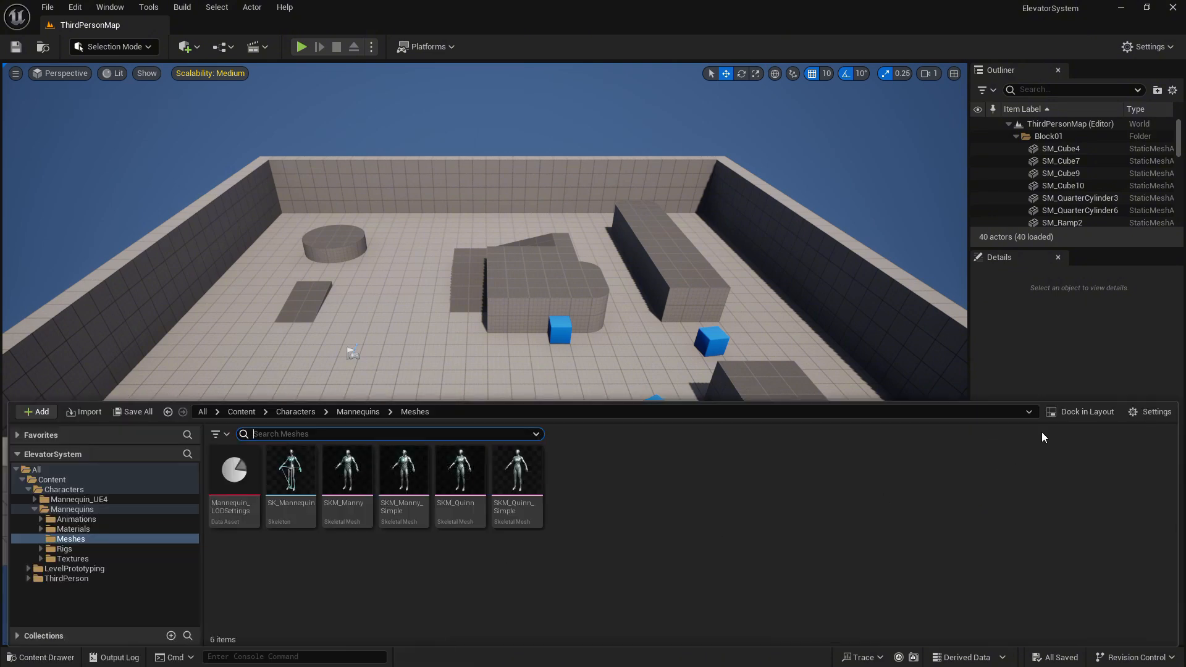
{"action": "left_click", "coordinate": [1084, 415]}
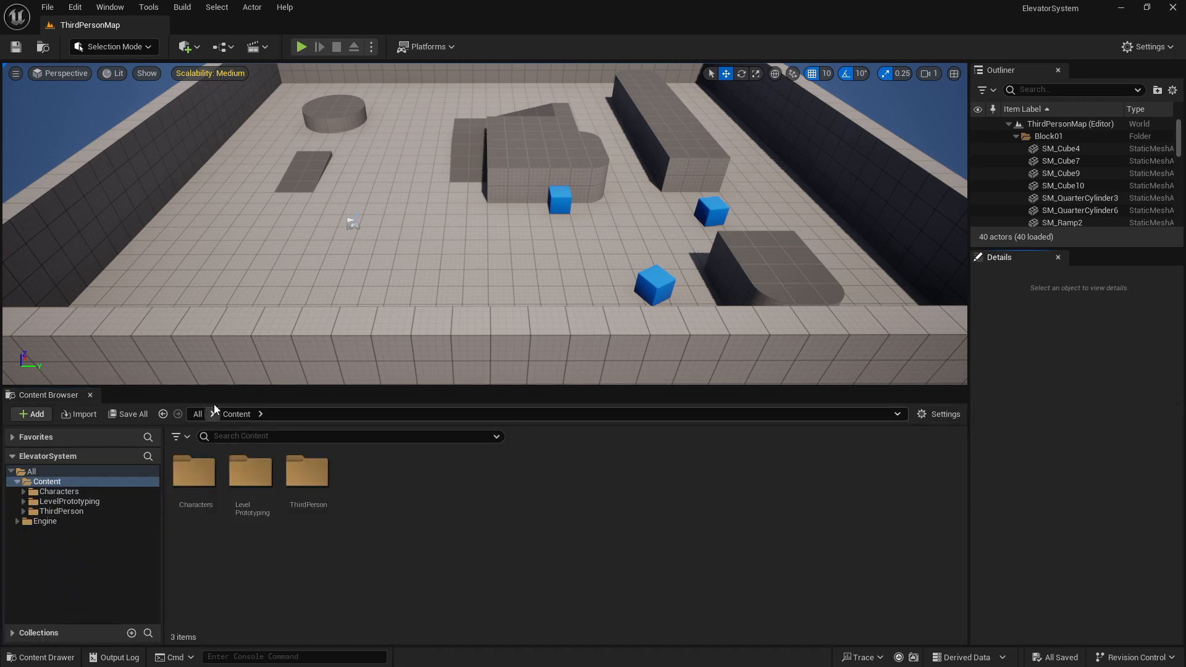
{"action": "left_click_drag", "start_coordinate": [228, 388], "coordinate": [227, 346]}
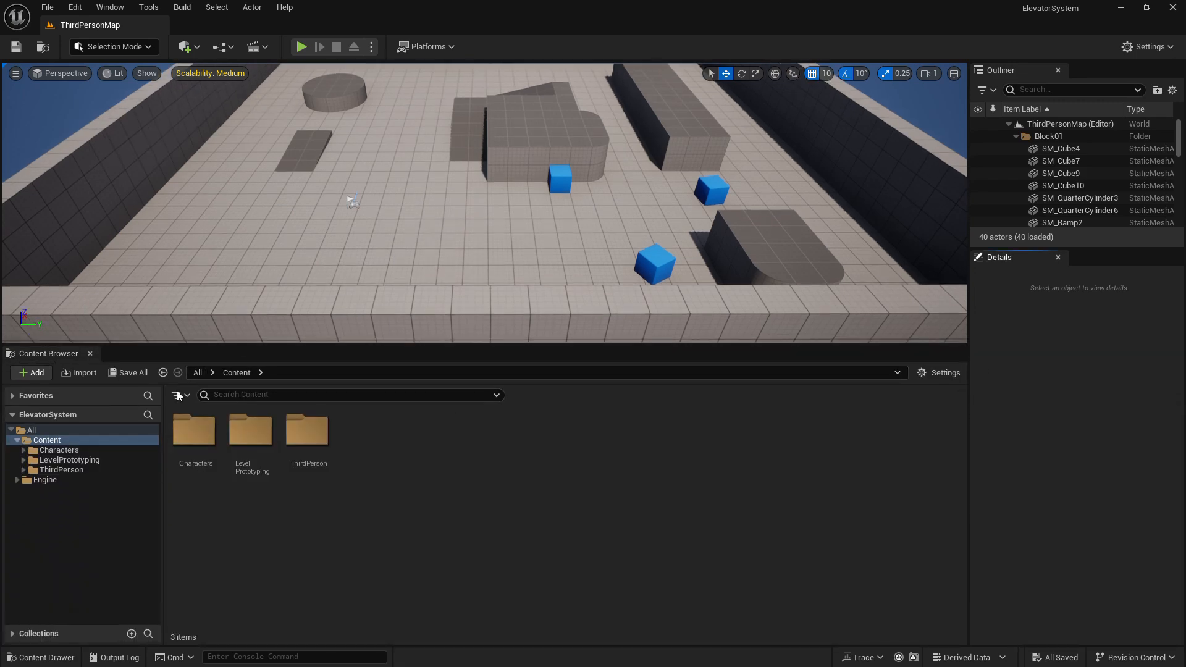
Step: Look into the Engine folder and turn off the display of engine content in the Content Browser
{"action": "left_click", "coordinate": [17, 440]}
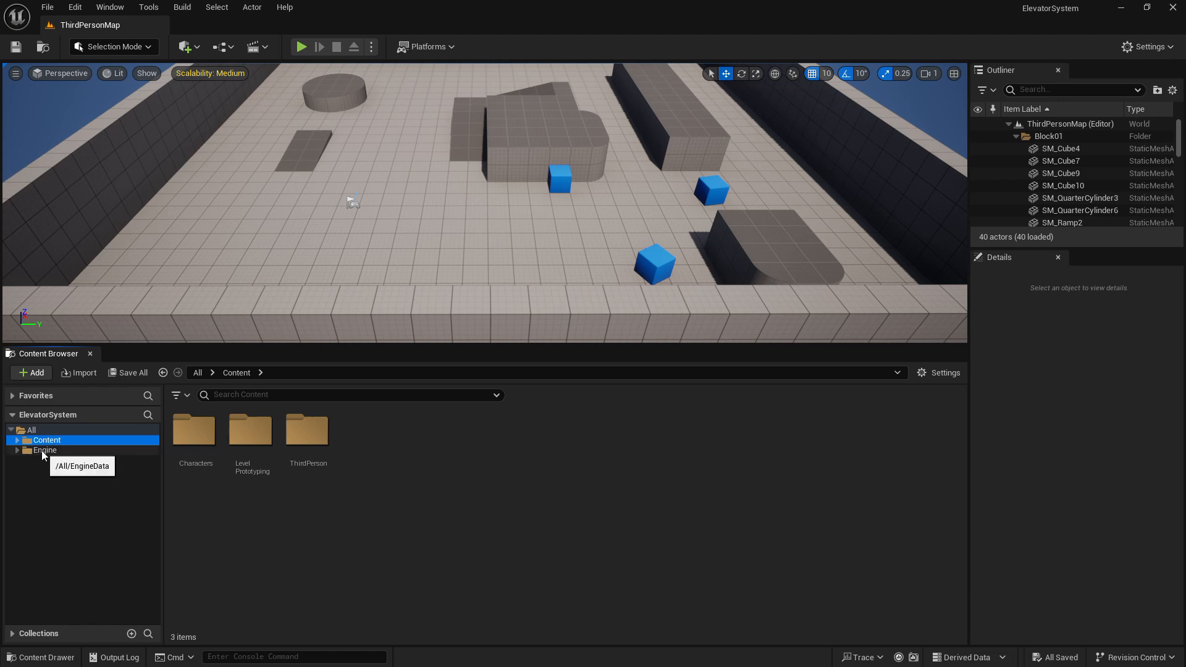
{"action": "left_click", "coordinate": [46, 450]}
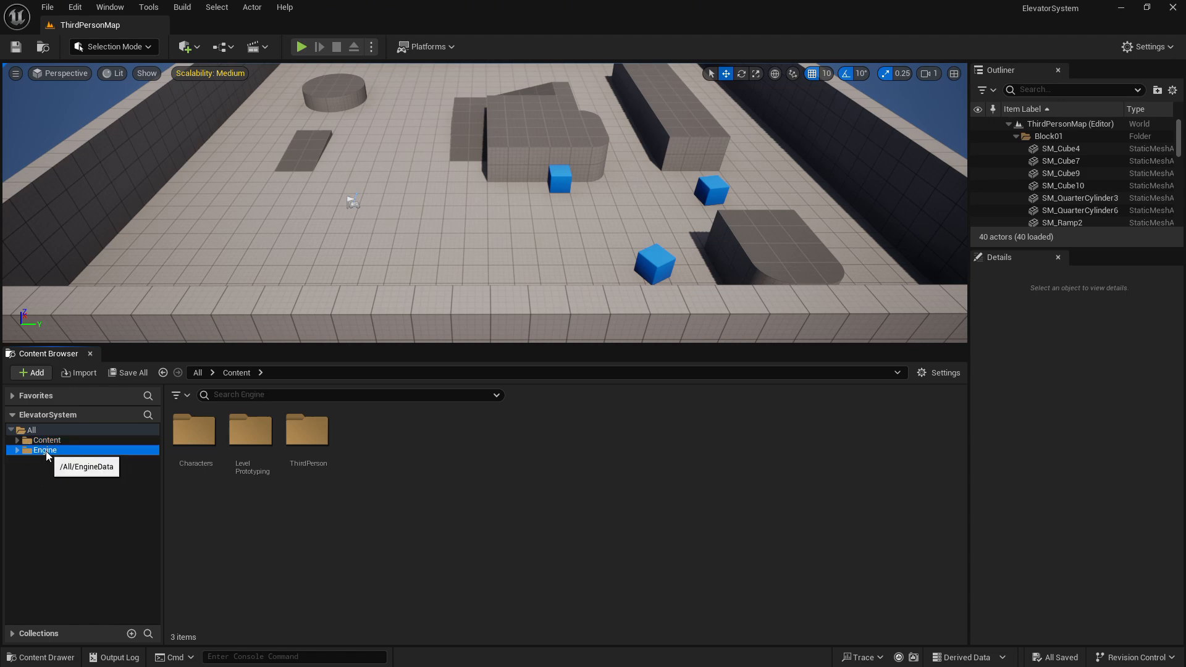
{"action": "left_click", "coordinate": [936, 373]}
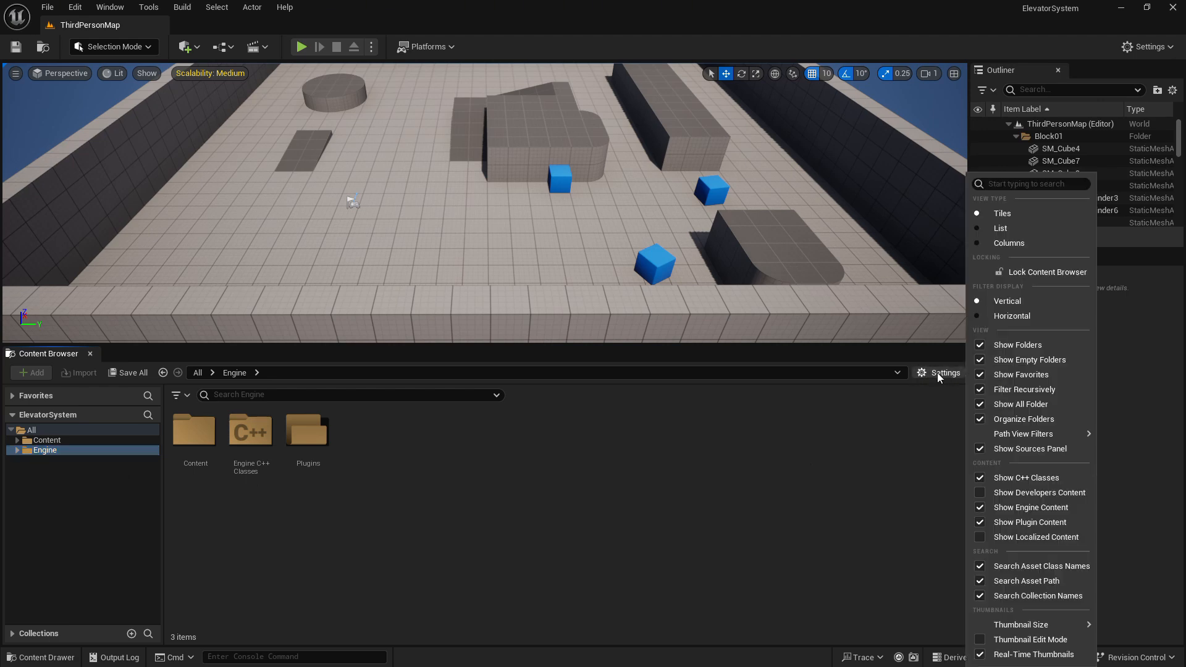
{"action": "left_click", "coordinate": [980, 508]}
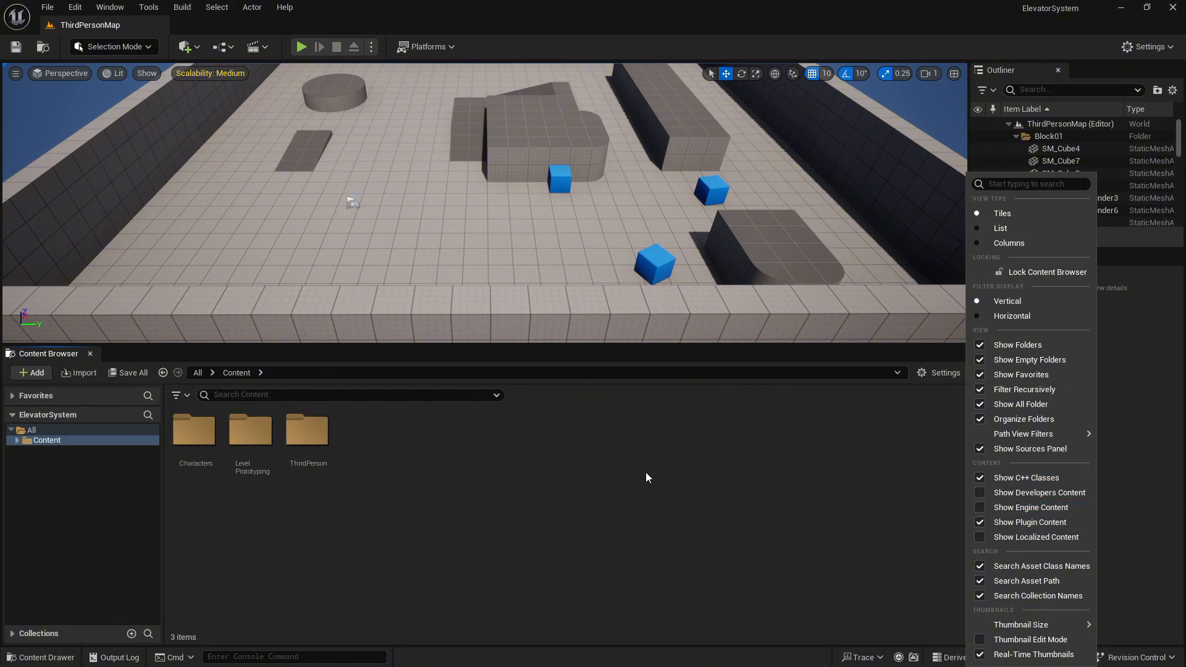
{"action": "left_click", "coordinate": [667, 519]}
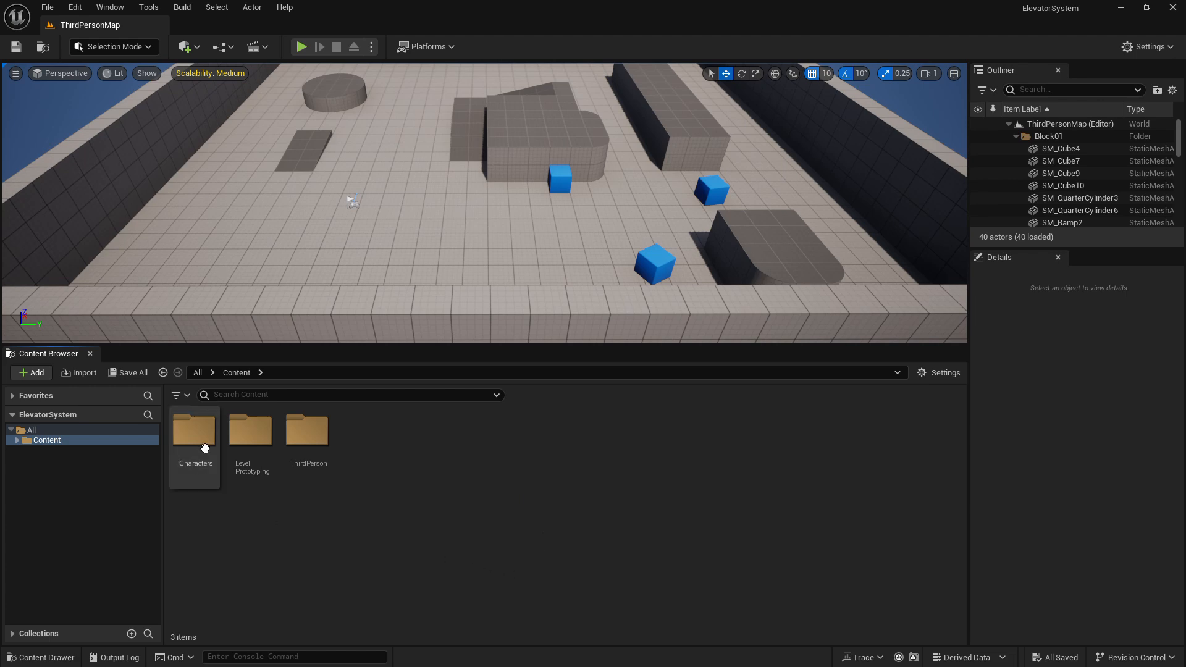
Step: Create a new folder named _Game inside the Content folder
{"action": "left_click", "coordinate": [17, 441]}
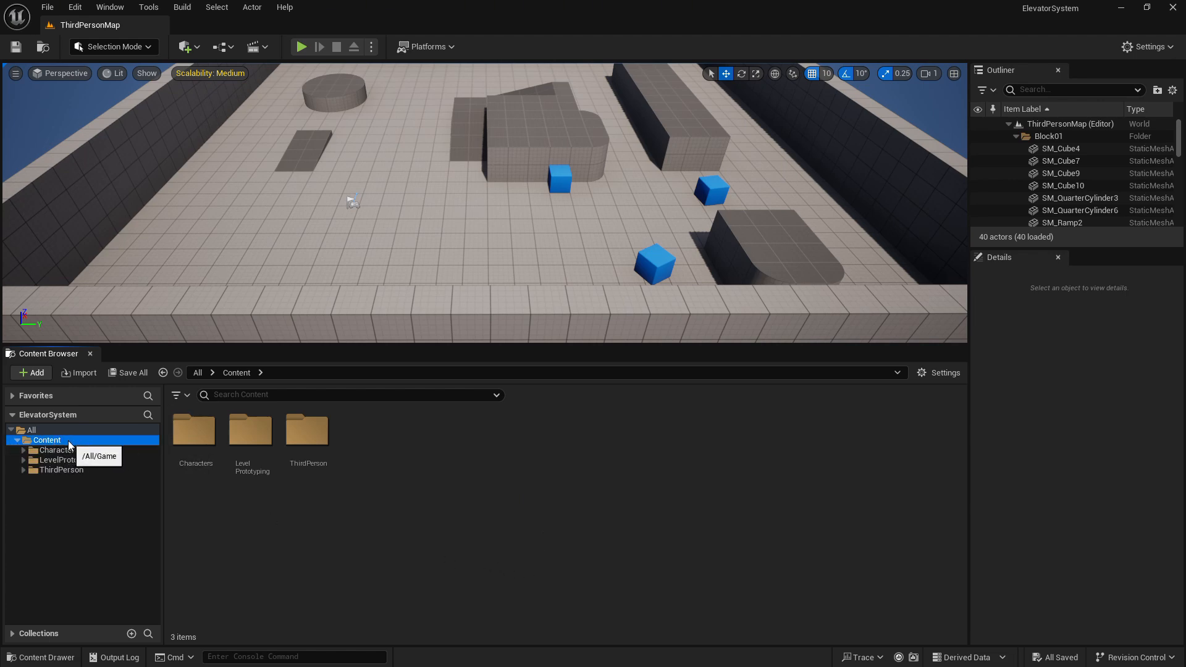
{"action": "right_click", "coordinate": [399, 554]}
{"action": "left_click", "coordinate": [462, 151]}
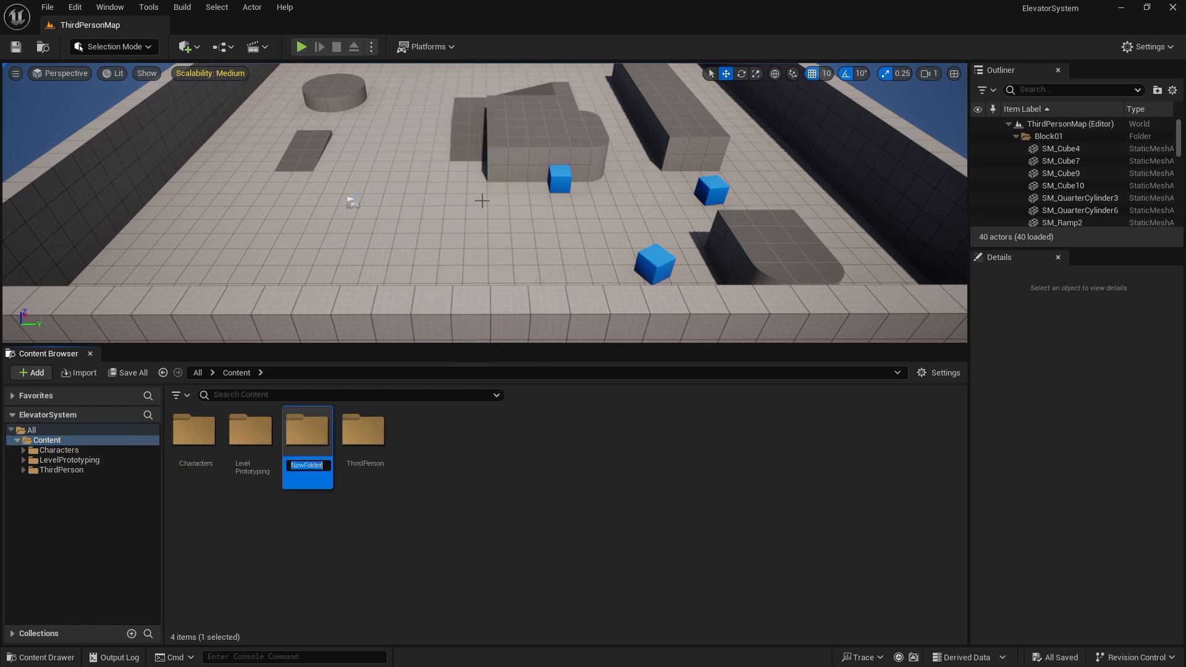
{"action": "type", "text": "_Game"}
{"action": "key", "text": "Return"}
{"action": "left_click", "coordinate": [380, 521]}
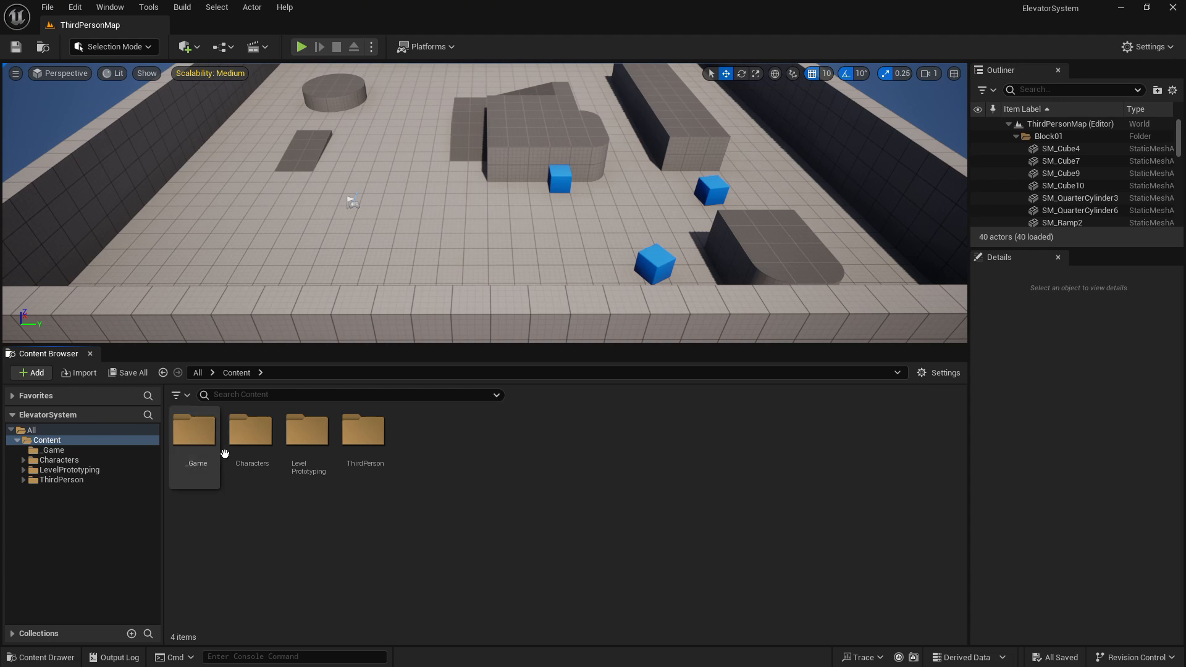
Step: Set the _Game folder's color to bright magenta, hex sRGB FE3AFFFF
{"action": "left_click", "coordinate": [193, 433]}
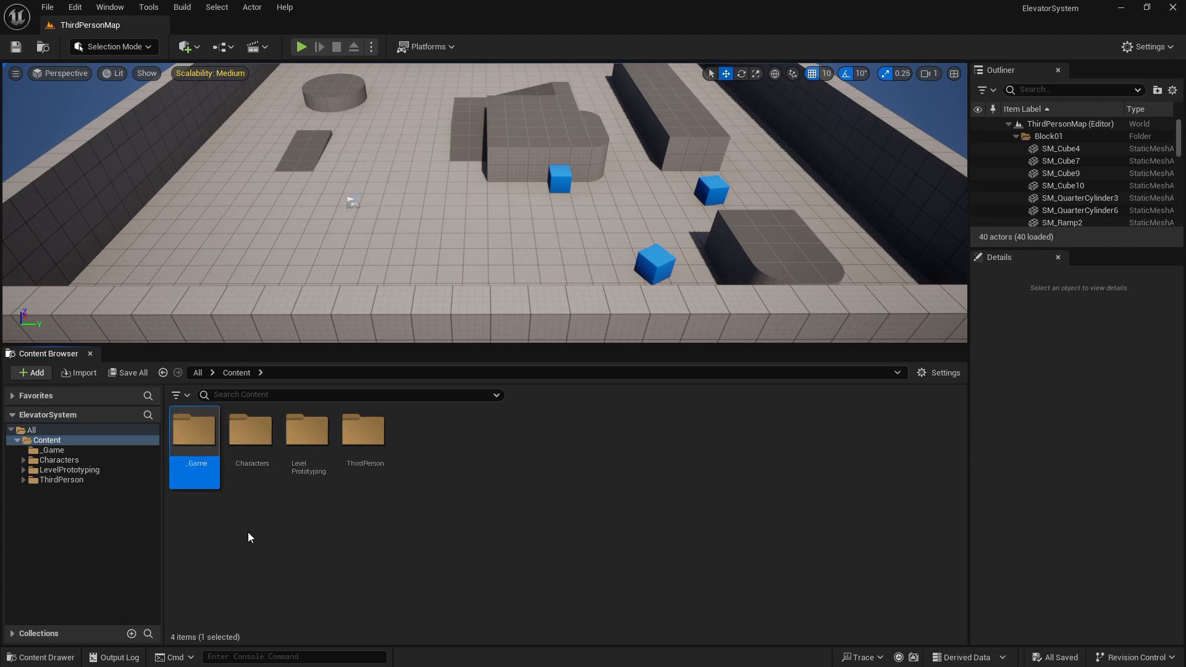
{"action": "right_click", "coordinate": [196, 437]}
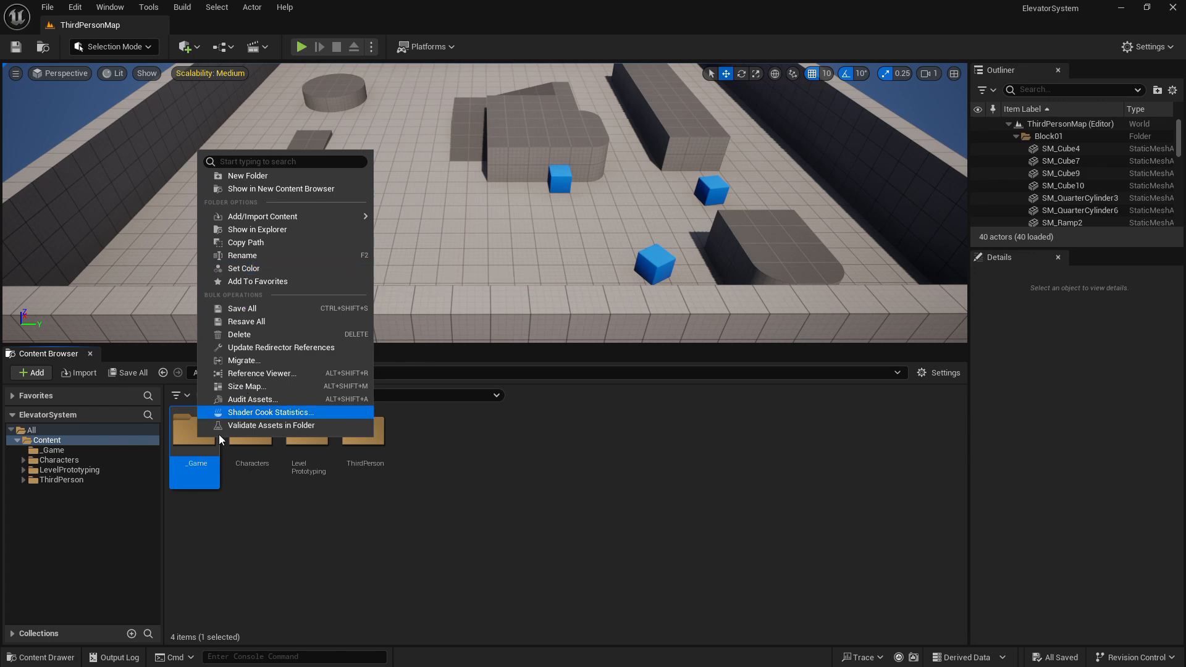
{"action": "left_click", "coordinate": [250, 268]}
{"action": "left_click_drag", "start_coordinate": [364, 347], "coordinate": [365, 320]}
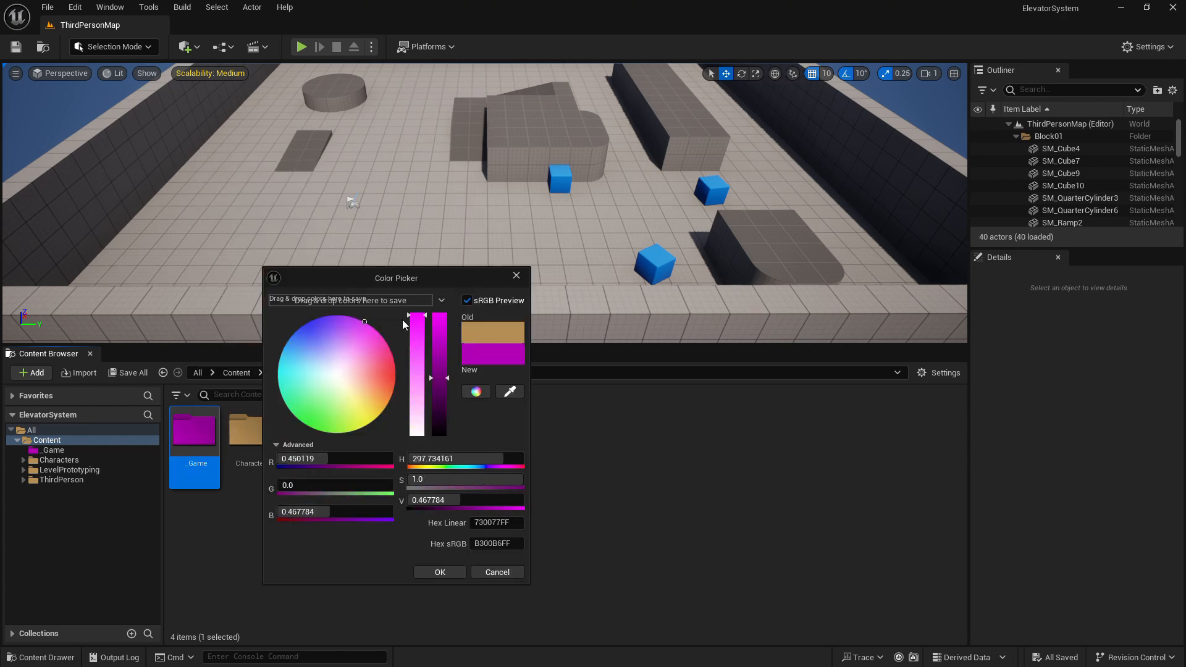
{"action": "left_click_drag", "start_coordinate": [444, 339], "coordinate": [445, 297]}
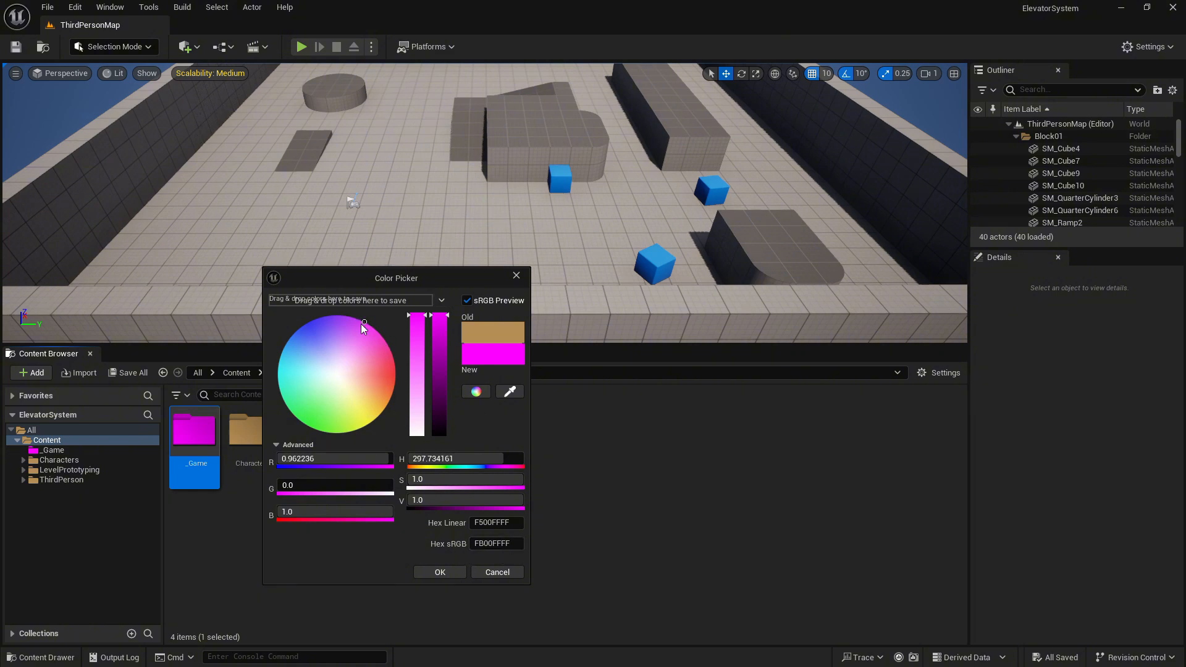
{"action": "left_click_drag", "start_coordinate": [366, 322], "coordinate": [421, 320]}
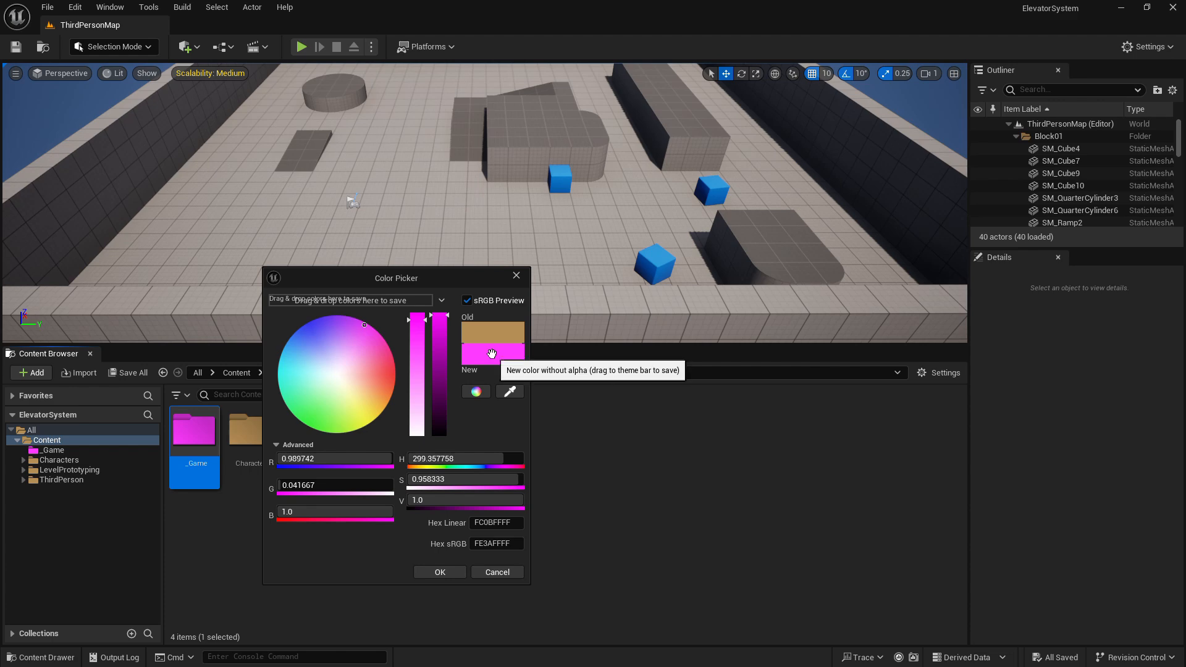
{"action": "left_click_drag", "start_coordinate": [492, 354], "coordinate": [353, 298]}
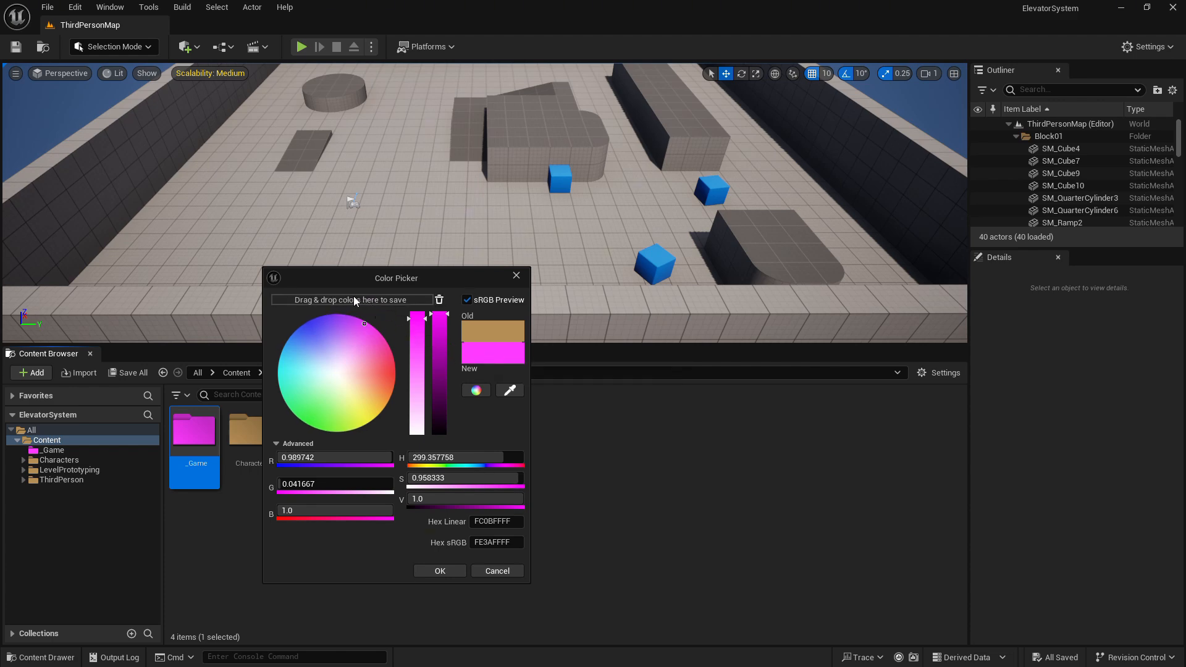
{"action": "left_click", "coordinate": [432, 573]}
{"action": "left_click", "coordinate": [306, 525]}
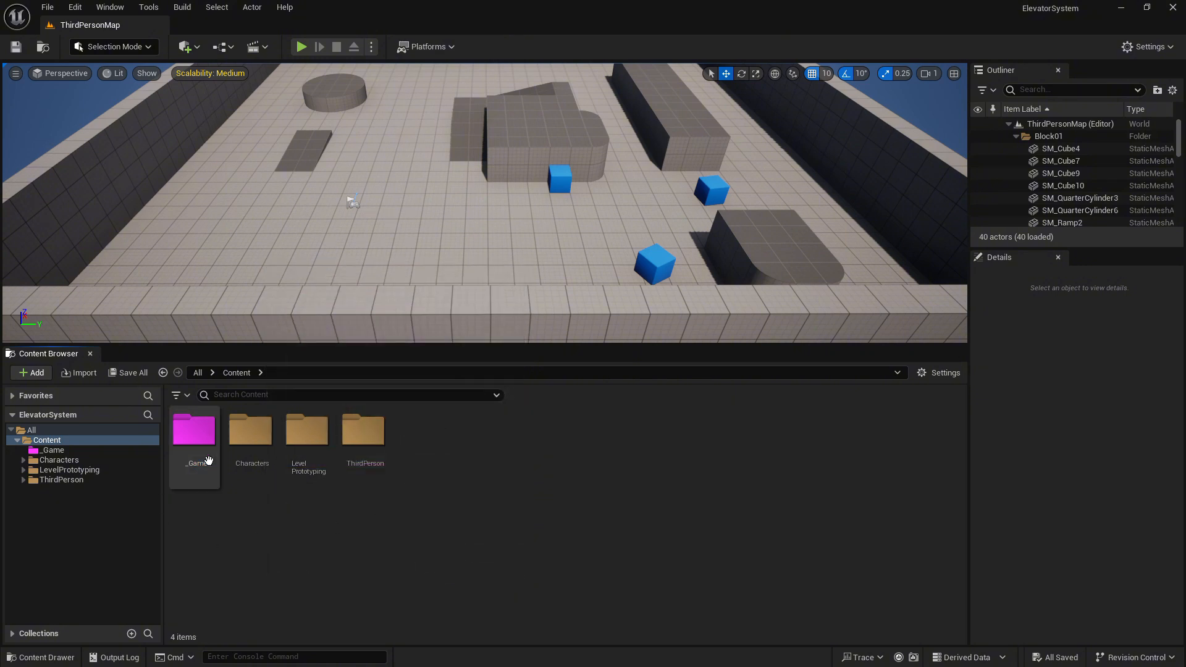
Step: Create a folder named Systems inside the _Game folder
{"action": "double_click", "coordinate": [199, 449]}
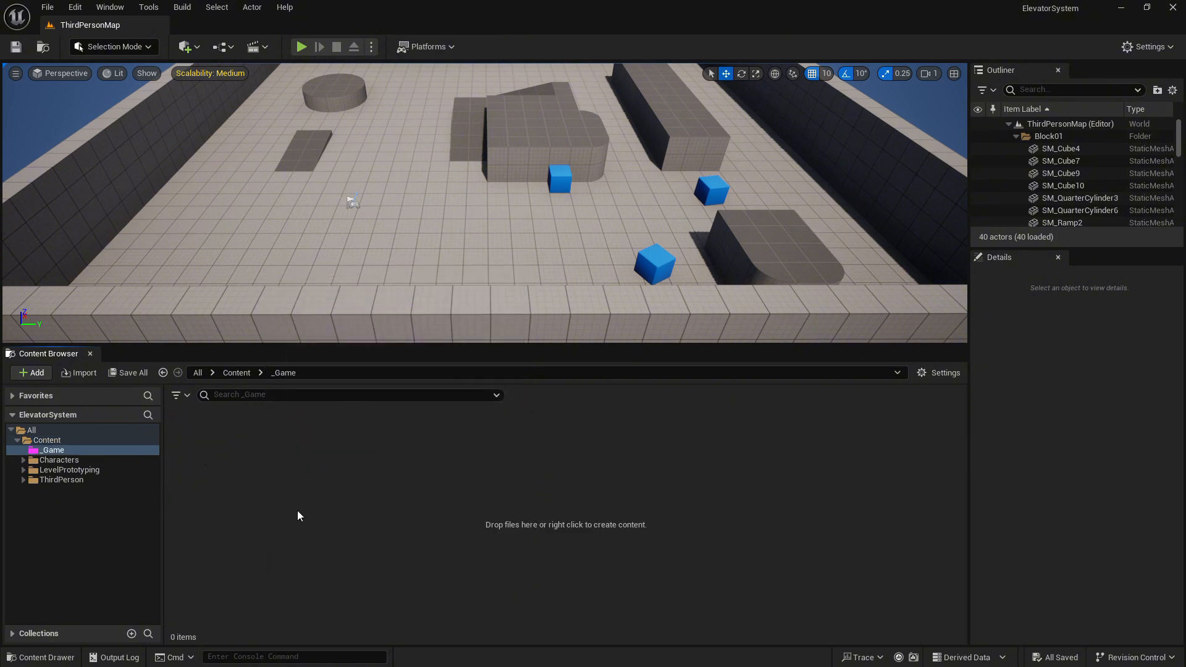
{"action": "right_click", "coordinate": [294, 520]}
{"action": "left_click", "coordinate": [344, 116]}
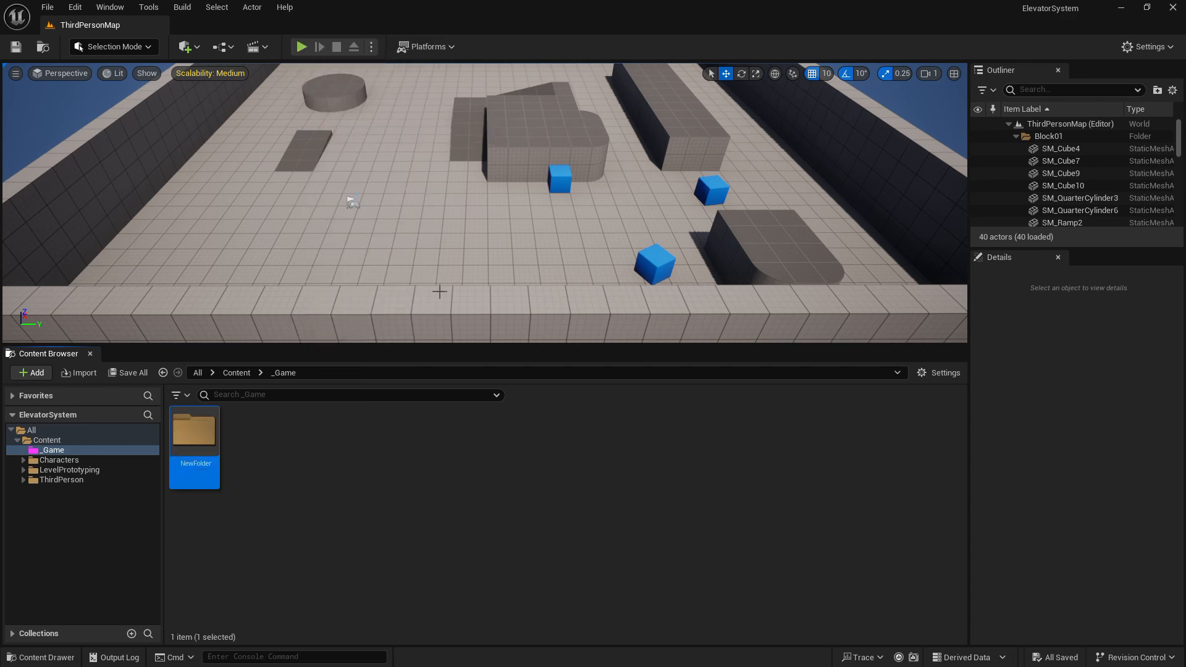
{"action": "type", "text": "Systems"}
{"action": "key", "text": "Return"}
Step: Create a folder named ElevatorSystem inside the Systems folder and open it
{"action": "double_click", "coordinate": [194, 432]}
{"action": "right_click", "coordinate": [283, 521]}
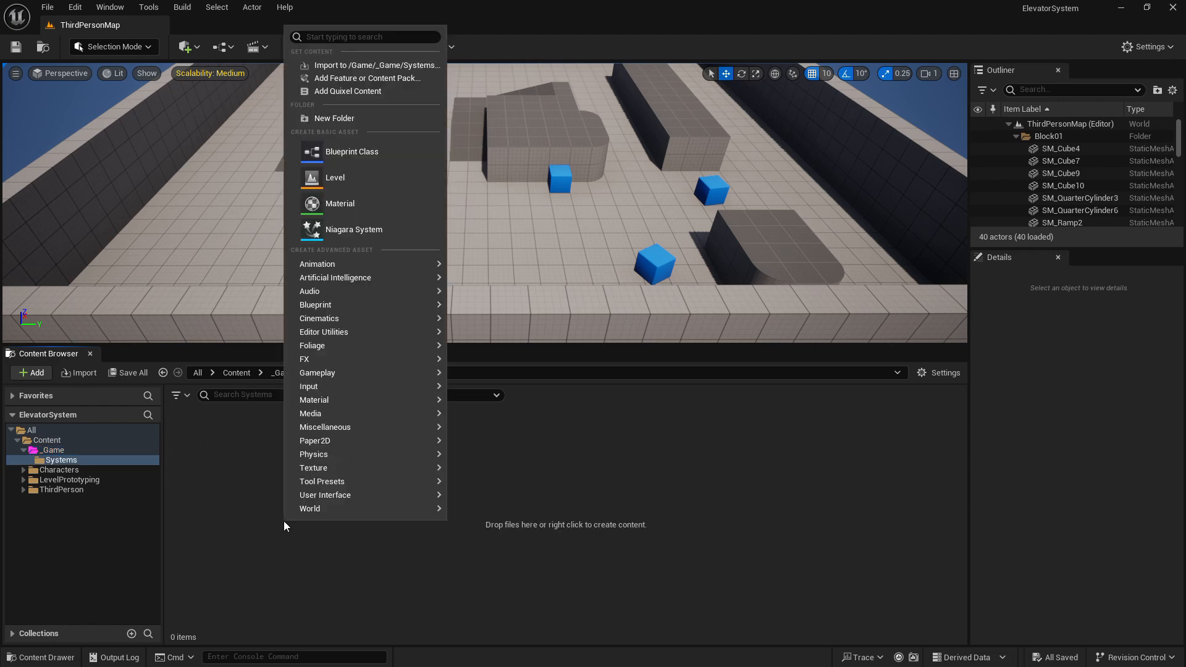
{"action": "left_click", "coordinate": [346, 117]}
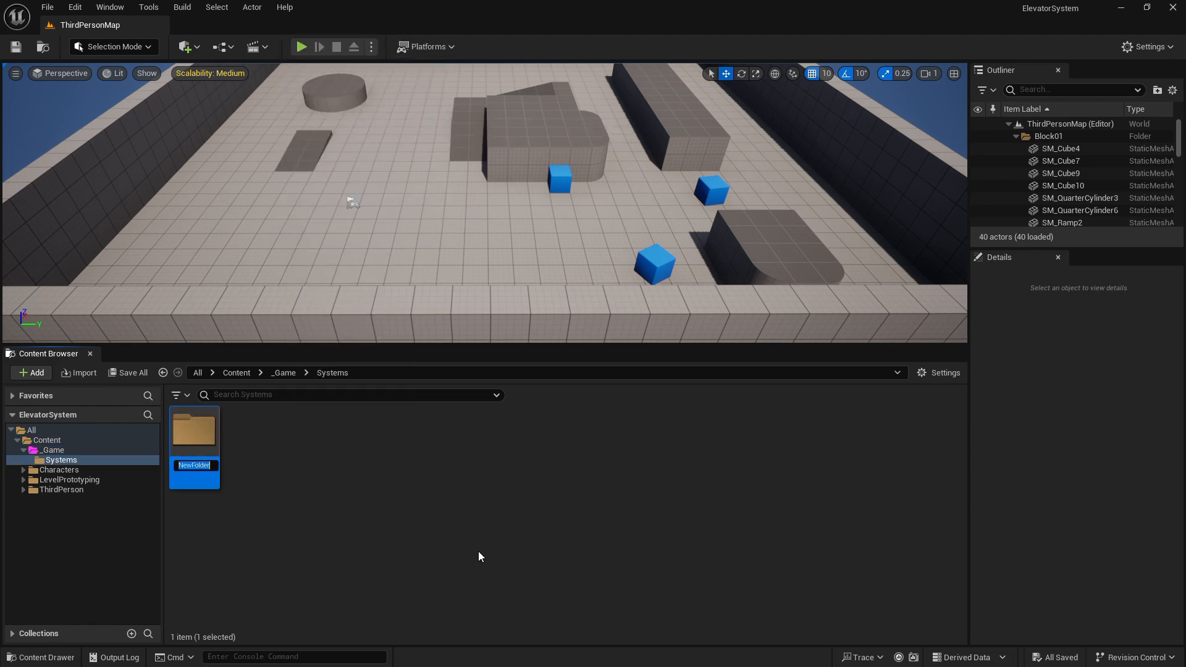
{"action": "type", "text": "Elevator"}
{"action": "type", "text": "System"}
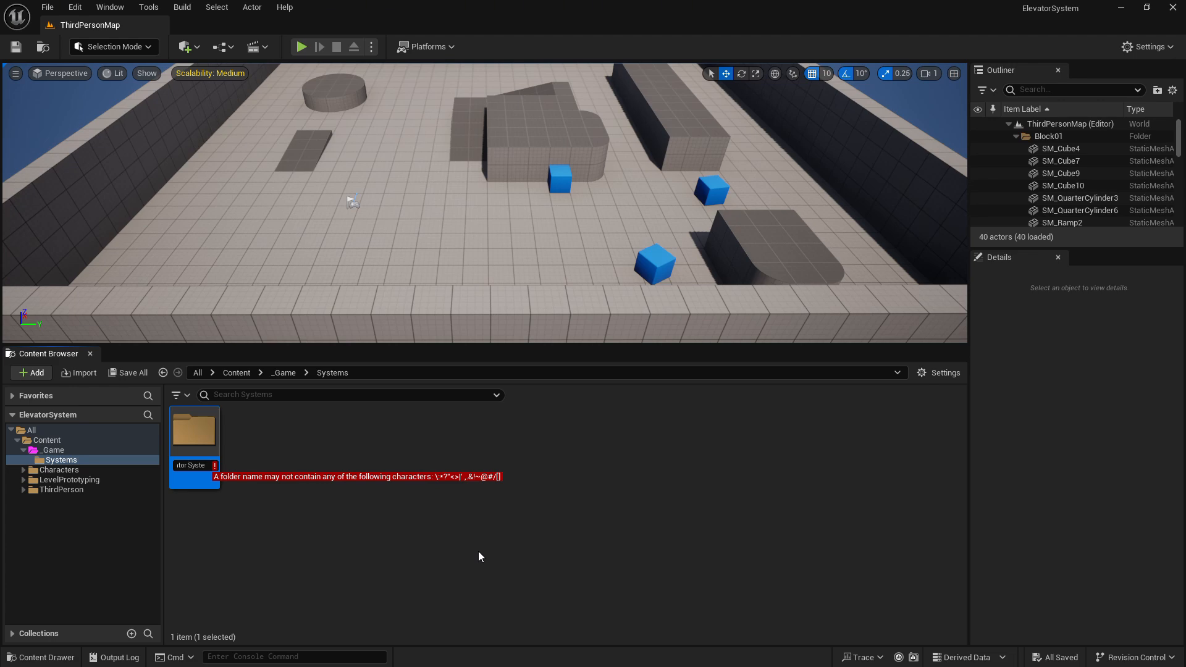
{"action": "key", "text": "BackSpace"}
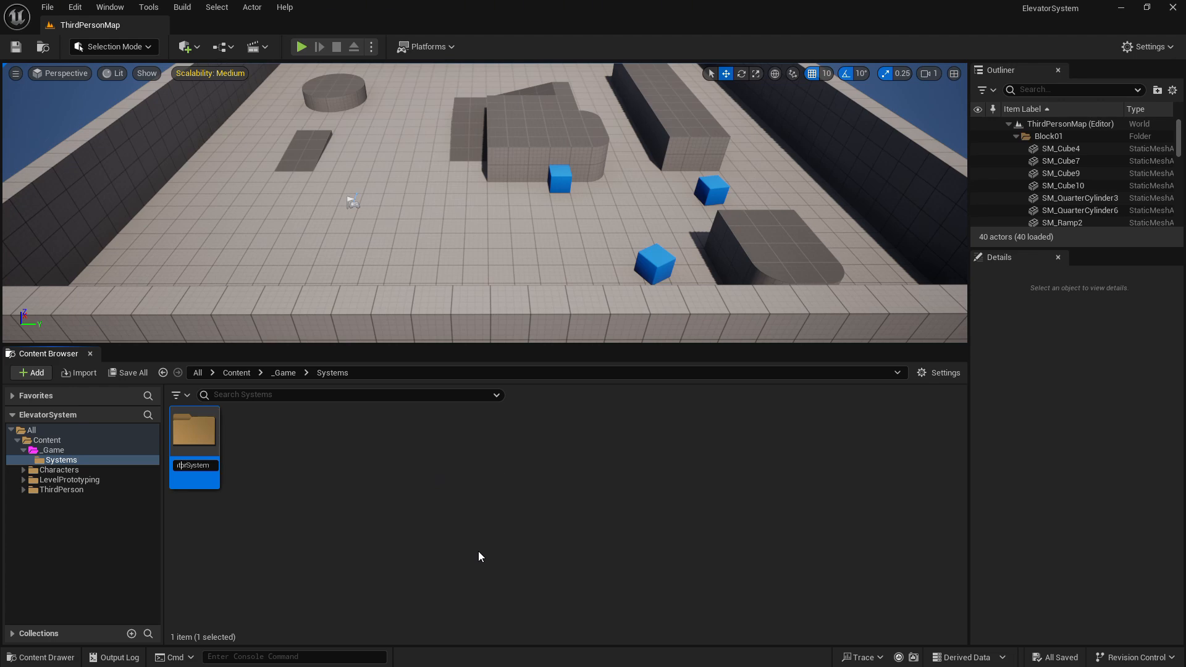
{"action": "key", "text": "Home"}
{"action": "key", "text": "End"}
{"action": "key", "text": "Return"}
{"action": "left_click", "coordinate": [479, 553]}
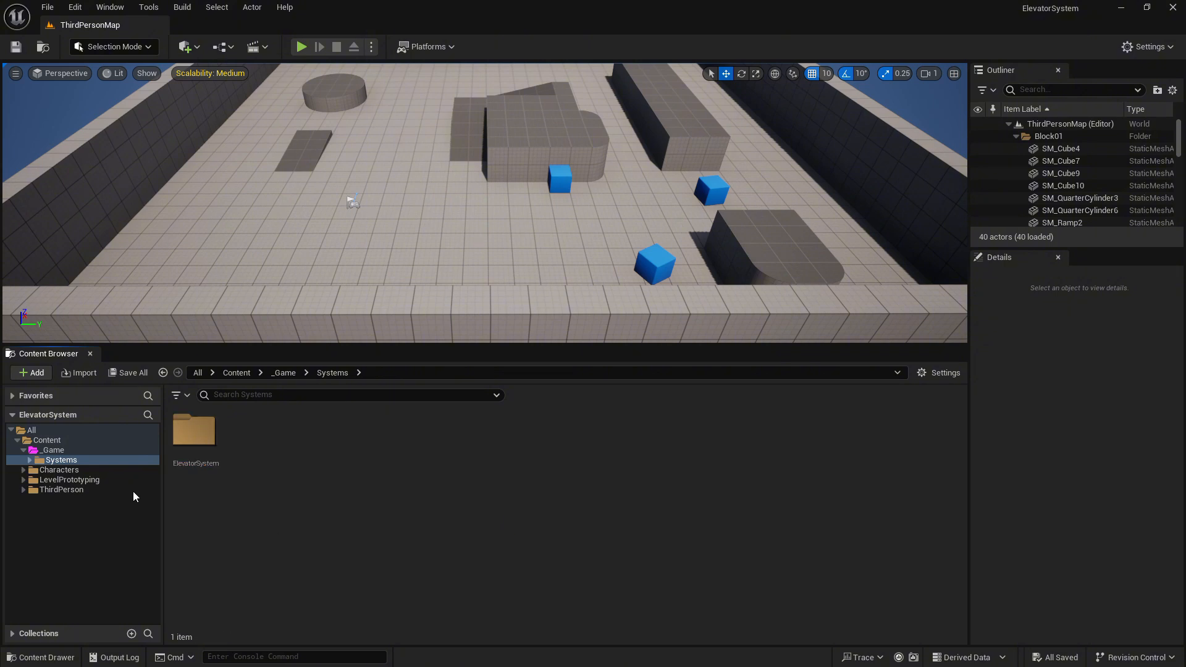
{"action": "double_click", "coordinate": [195, 442]}
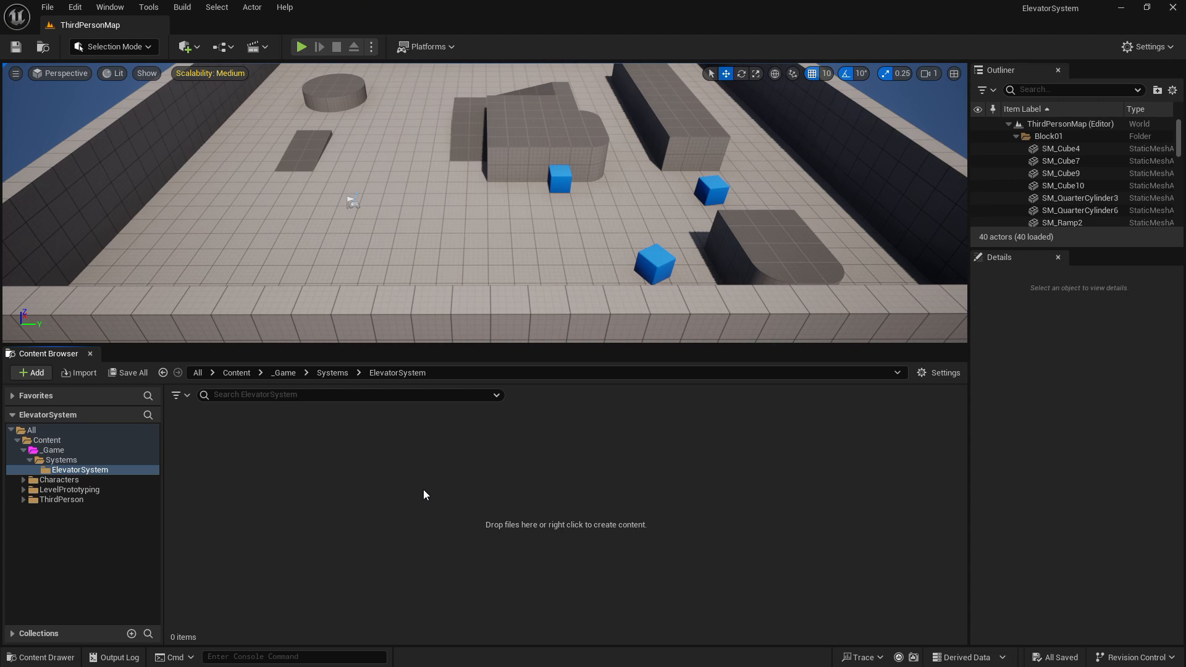
Step: Close the docked Content Browser and playtest the level, running and jumping the character around the ramps and blocks before ending the session
{"action": "left_click", "coordinate": [91, 353]}
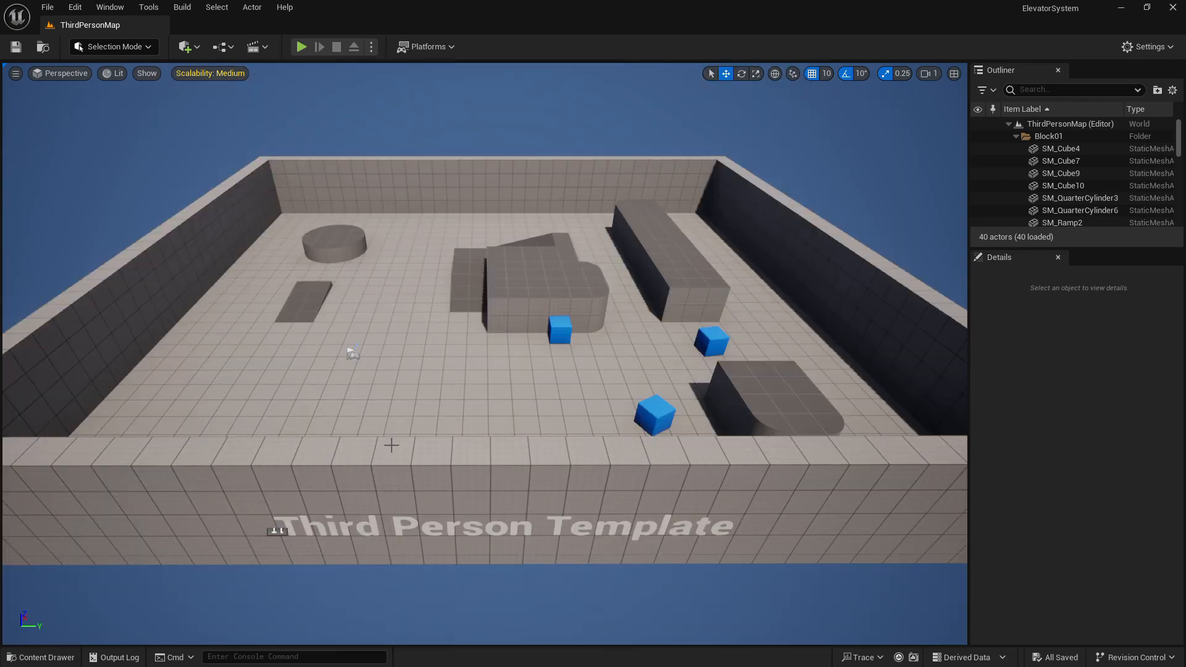
{"action": "left_click", "coordinate": [302, 48]}
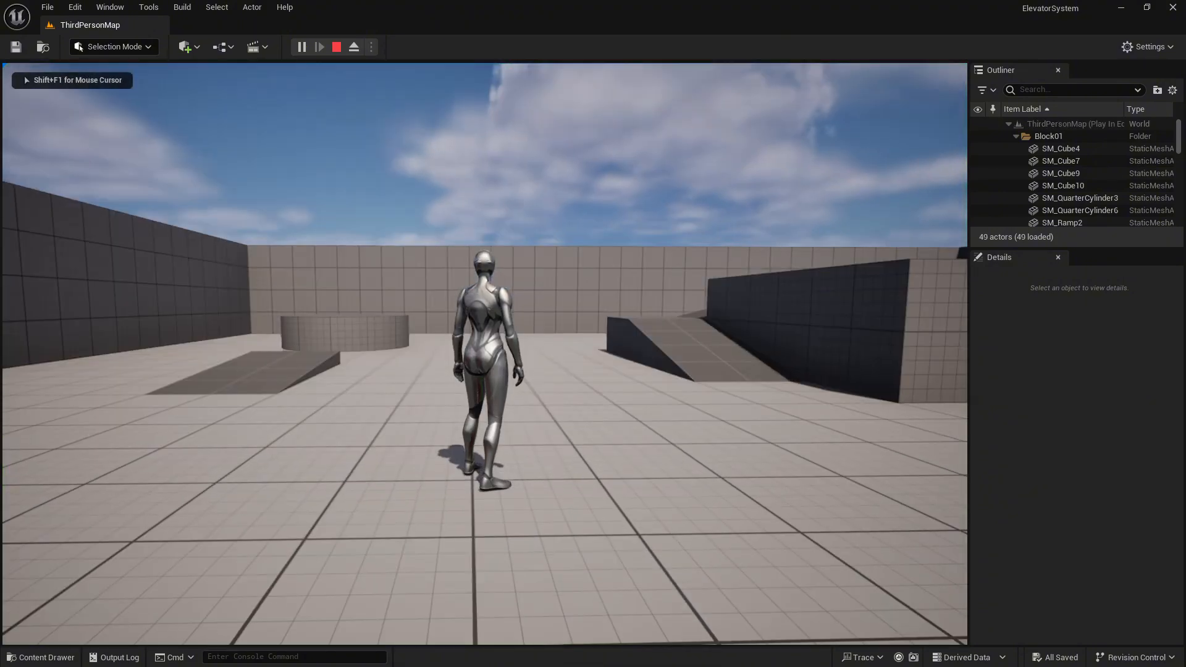
{"action": "key", "text": "w"}
{"action": "key", "text": "s"}
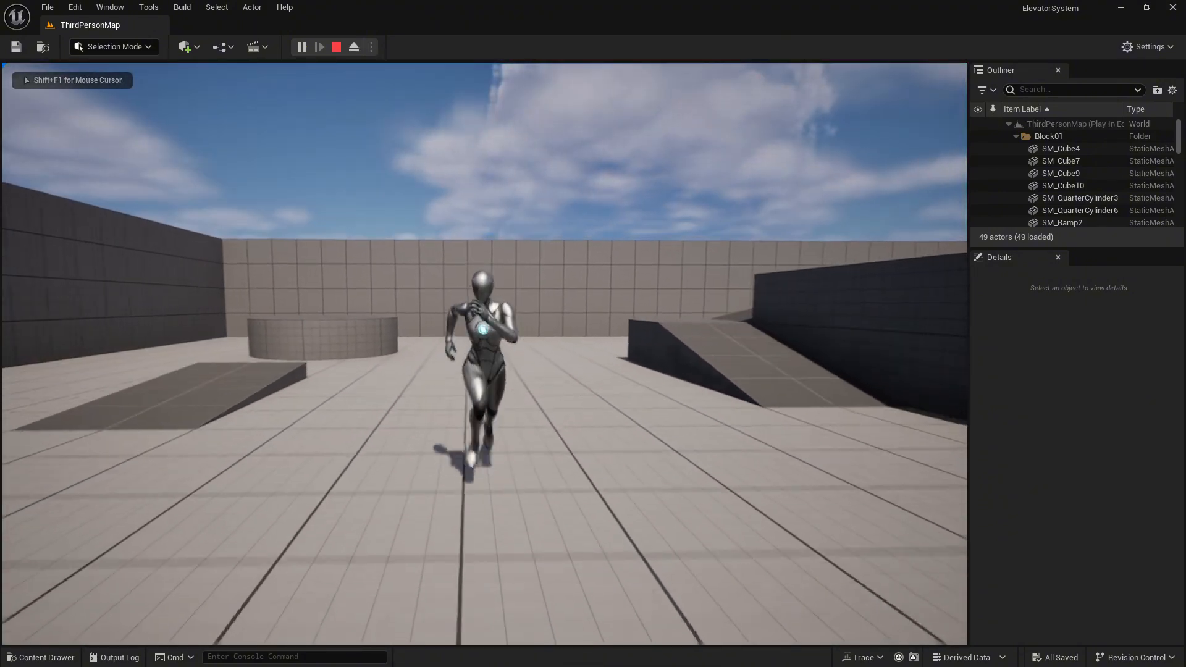
{"action": "key", "text": "d"}
{"action": "key", "text": "a"}
{"action": "key", "text": "s"}
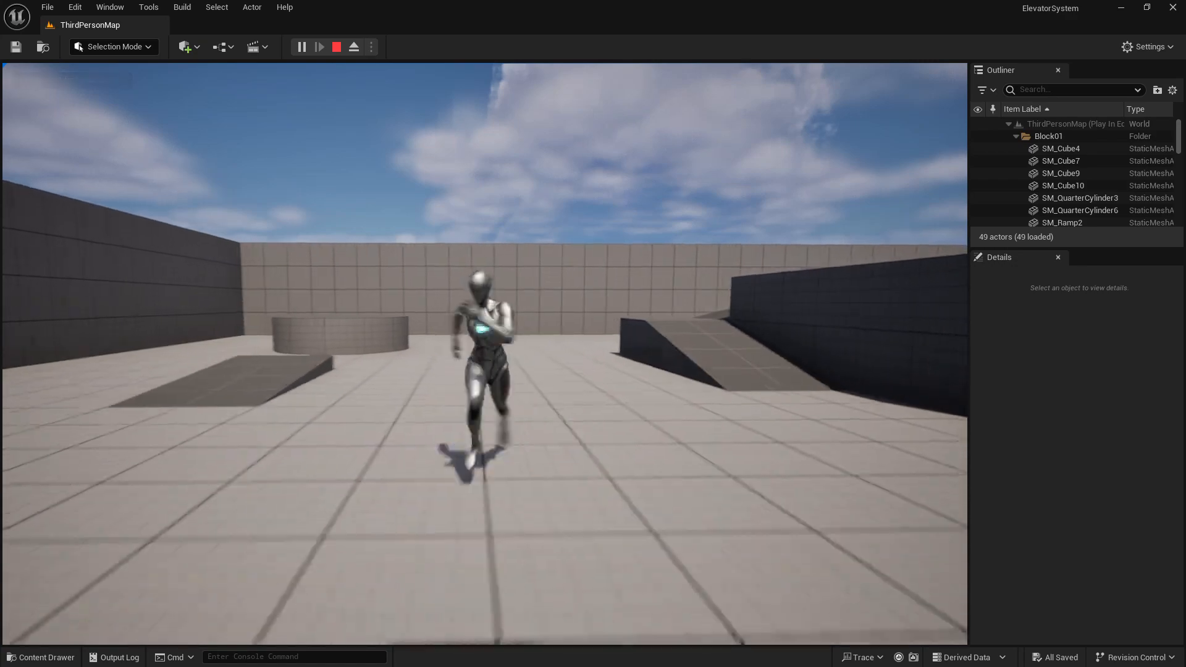
{"action": "key", "text": "w"}
{"action": "key", "text": "space"}
{"action": "key", "text": "space"}
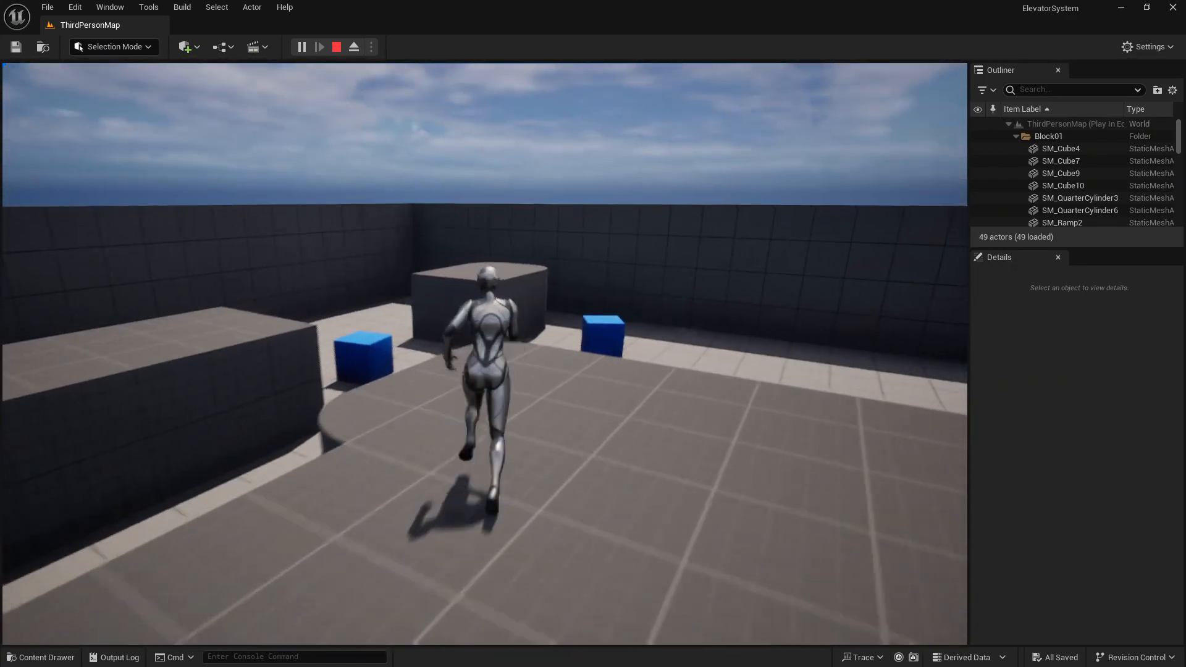
{"action": "key", "text": "d"}
{"action": "key", "text": "s"}
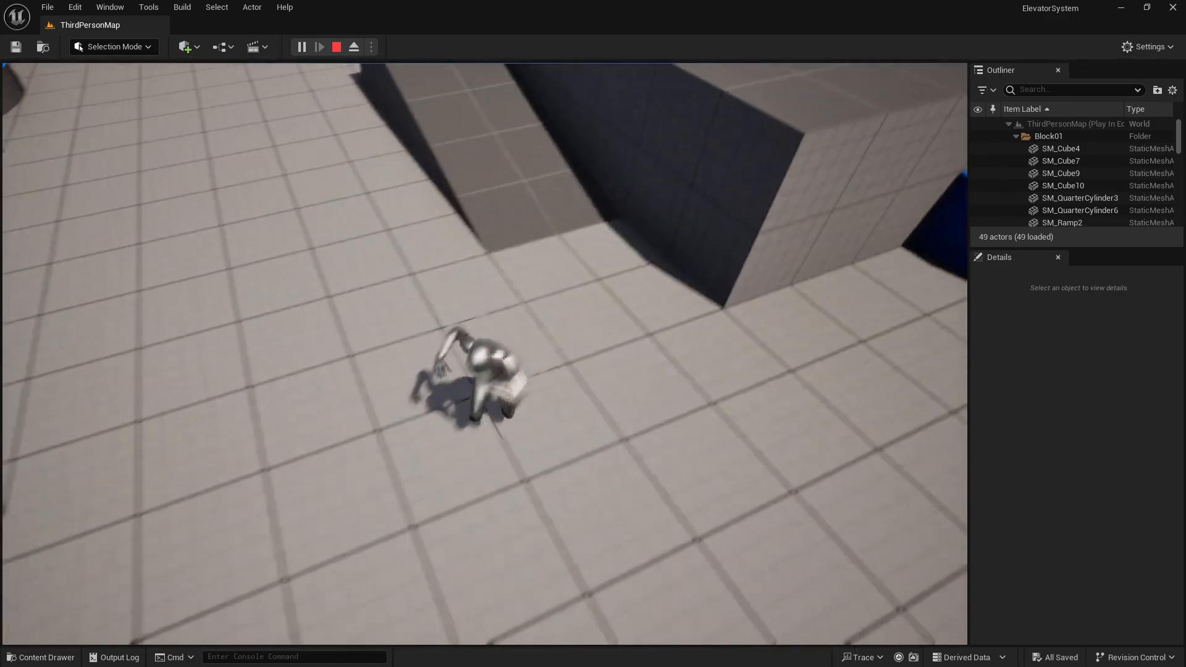
{"action": "key", "text": "a"}
{"action": "key", "text": "s"}
{"action": "key", "text": "d"}
{"action": "key", "text": "w"}
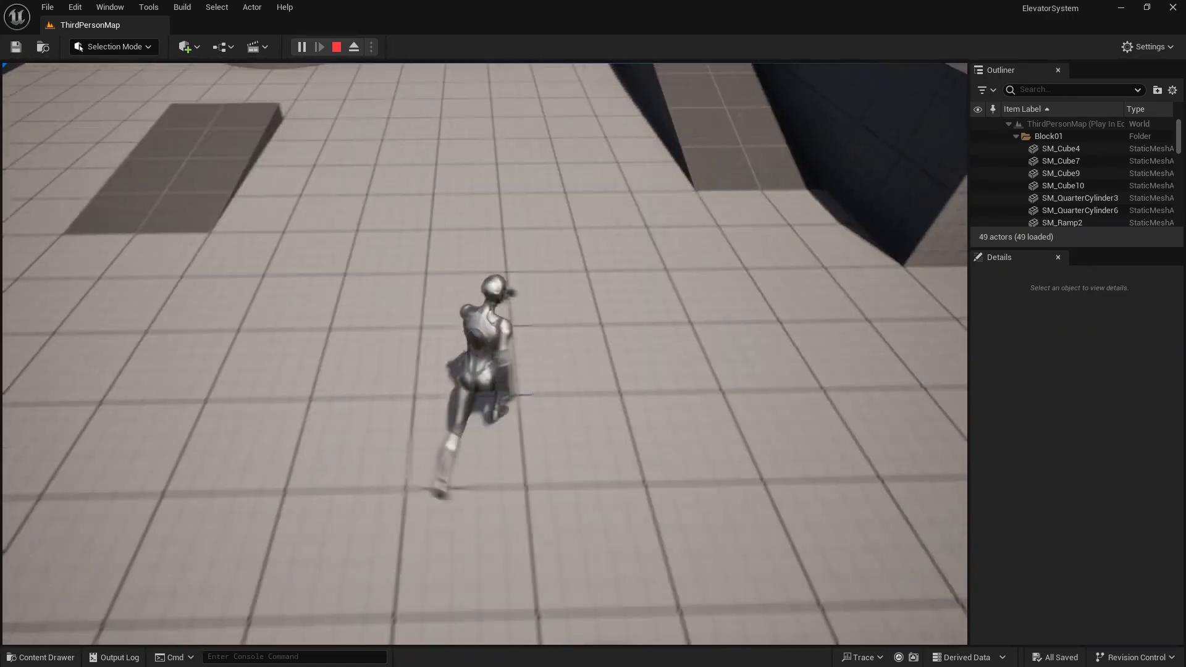
{"action": "key", "text": "a"}
{"action": "key", "text": "s"}
{"action": "key", "text": "d"}
{"action": "key", "text": "w"}
{"action": "key", "text": "a"}
{"action": "key", "text": "s"}
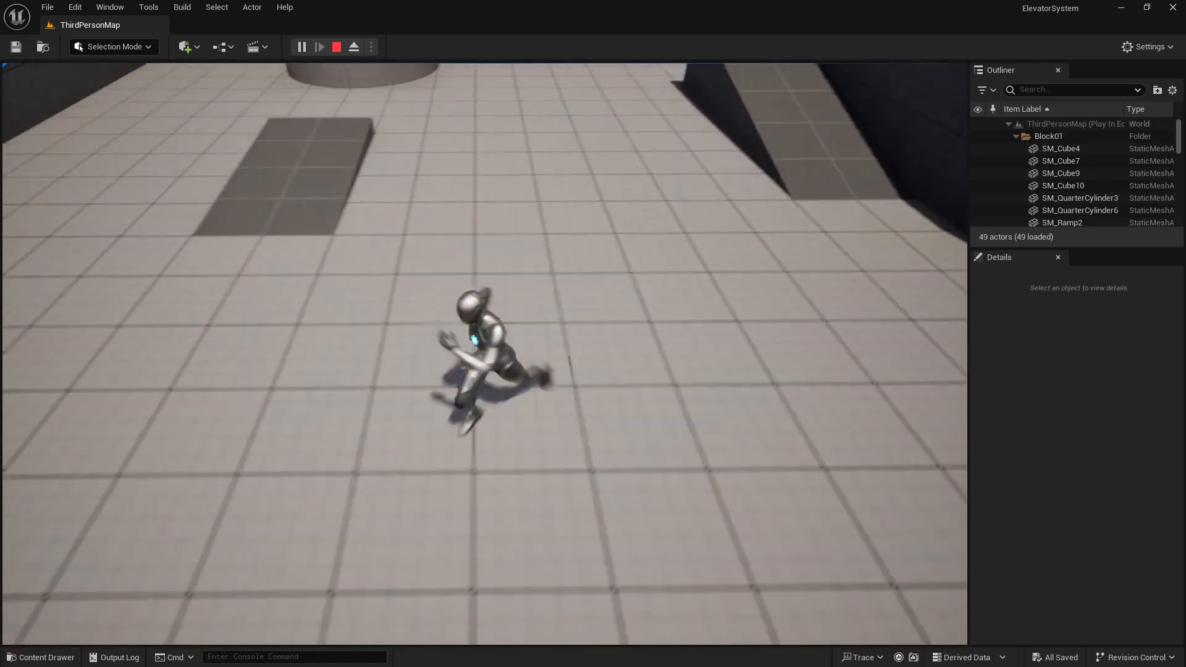
{"action": "key", "text": "d"}
{"action": "key", "text": "w"}
{"action": "key", "text": "a"}
{"action": "key", "text": "s"}
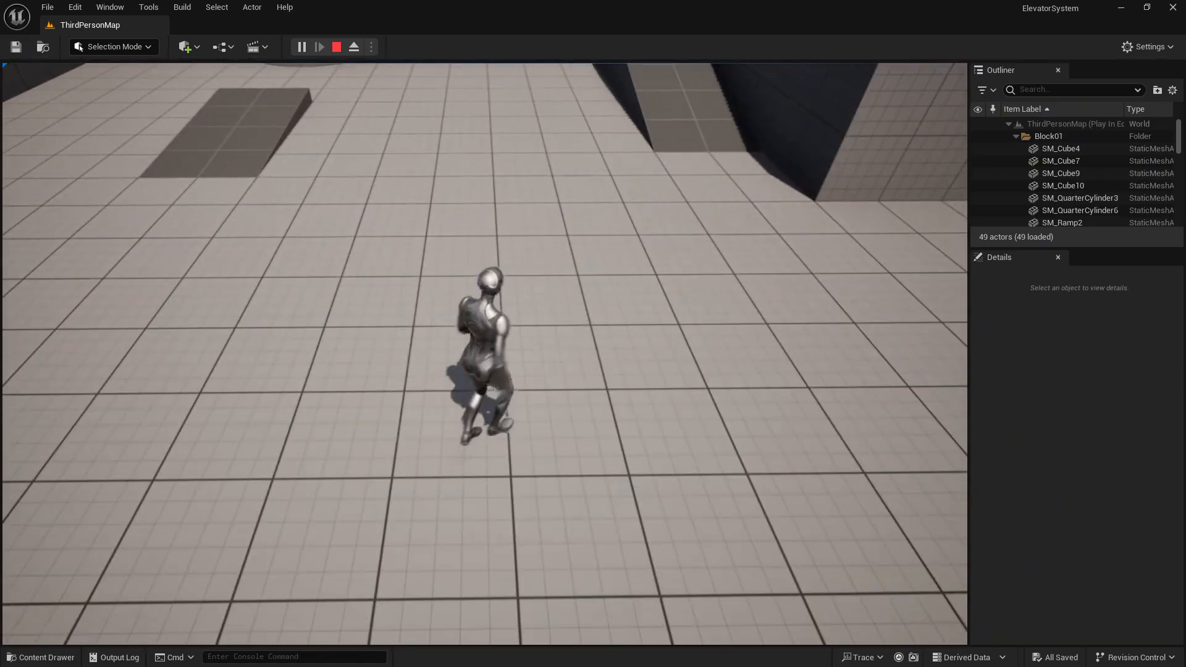
{"action": "key", "text": "Escape"}
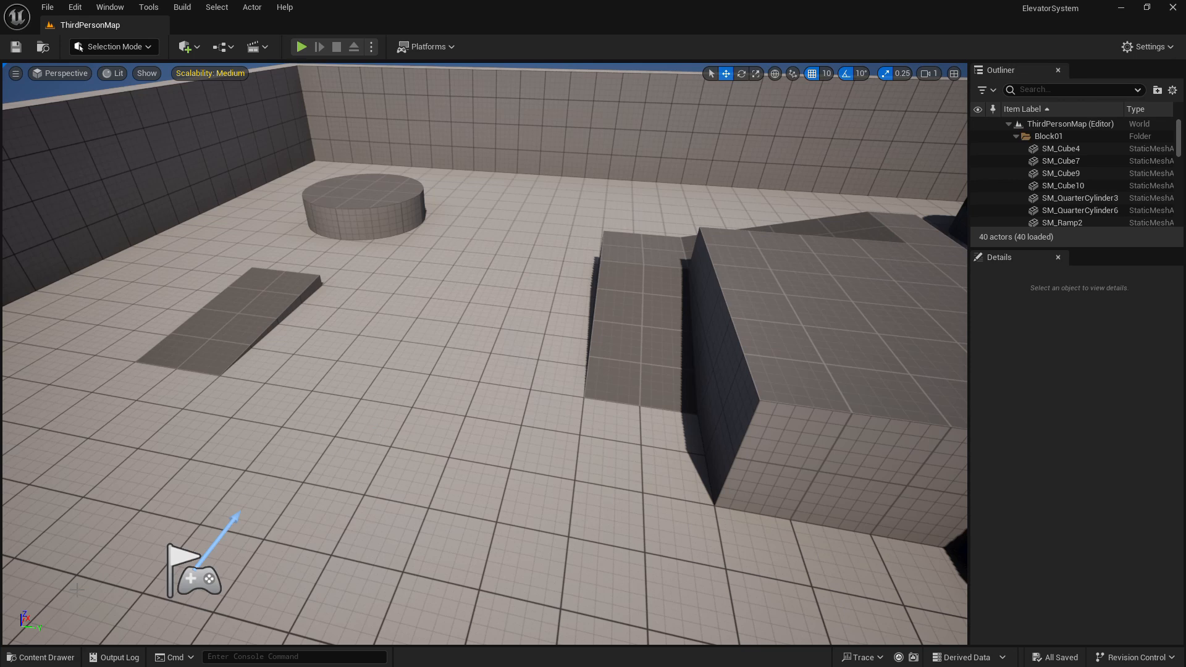
Step: Browse the Characters content to the Meshes folder inside Mannequins and look over its skeletal meshes
{"action": "left_click", "coordinate": [41, 657]}
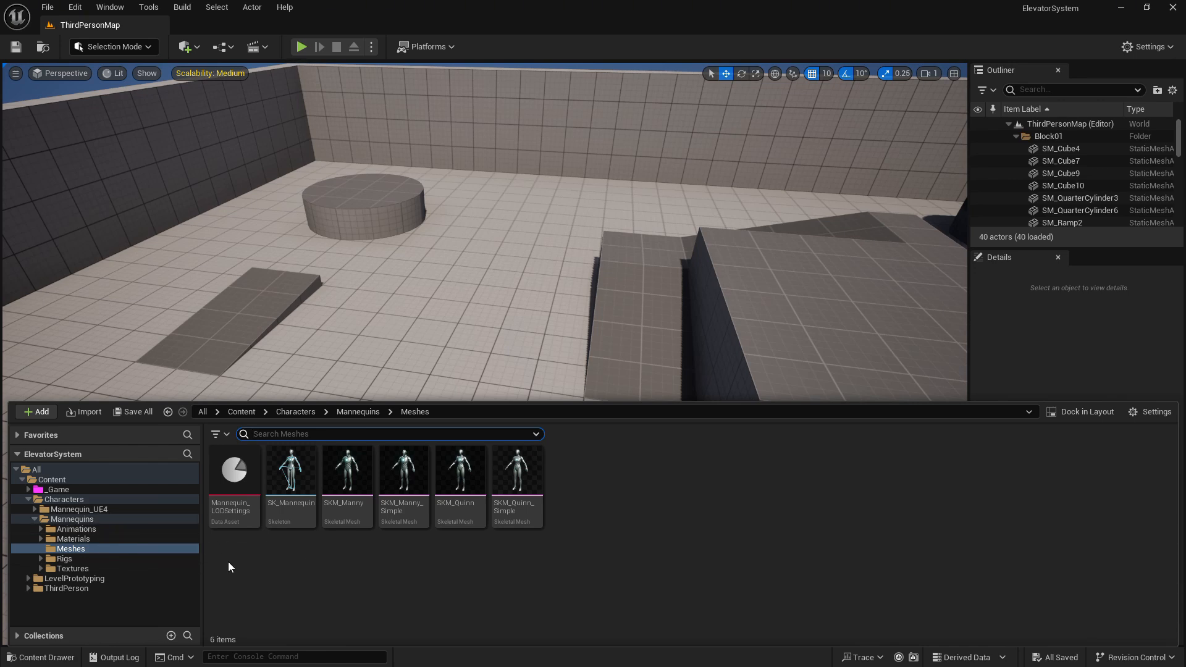
{"action": "left_click", "coordinate": [33, 522]}
{"action": "left_click", "coordinate": [30, 498]}
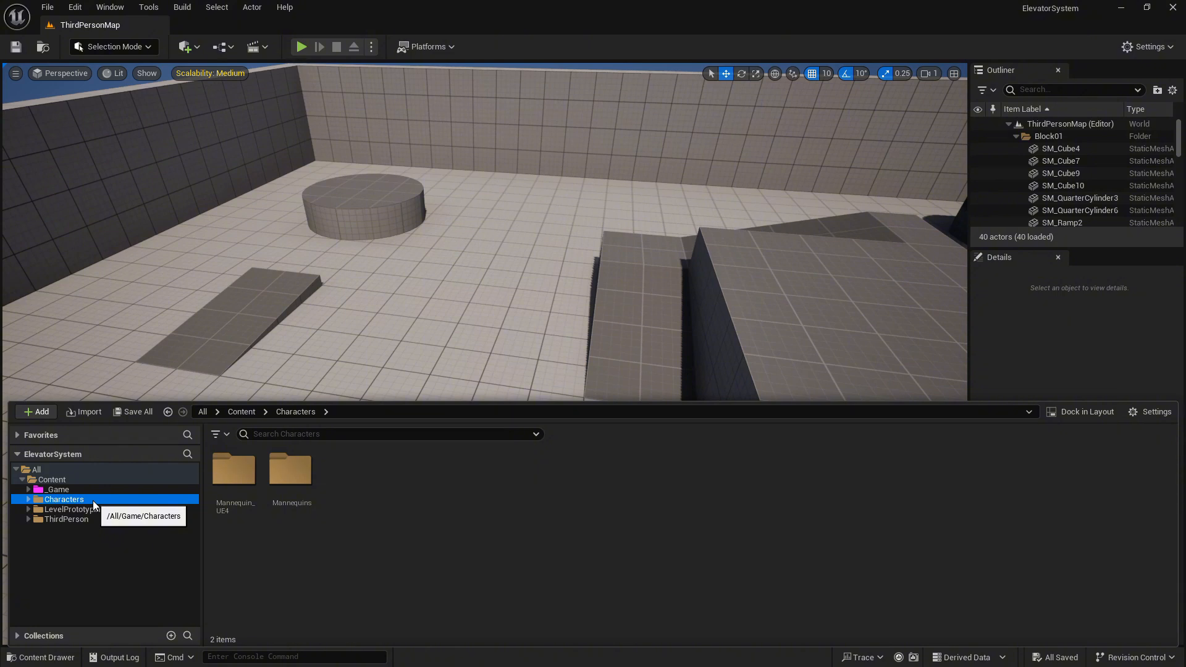
{"action": "double_click", "coordinate": [290, 488]}
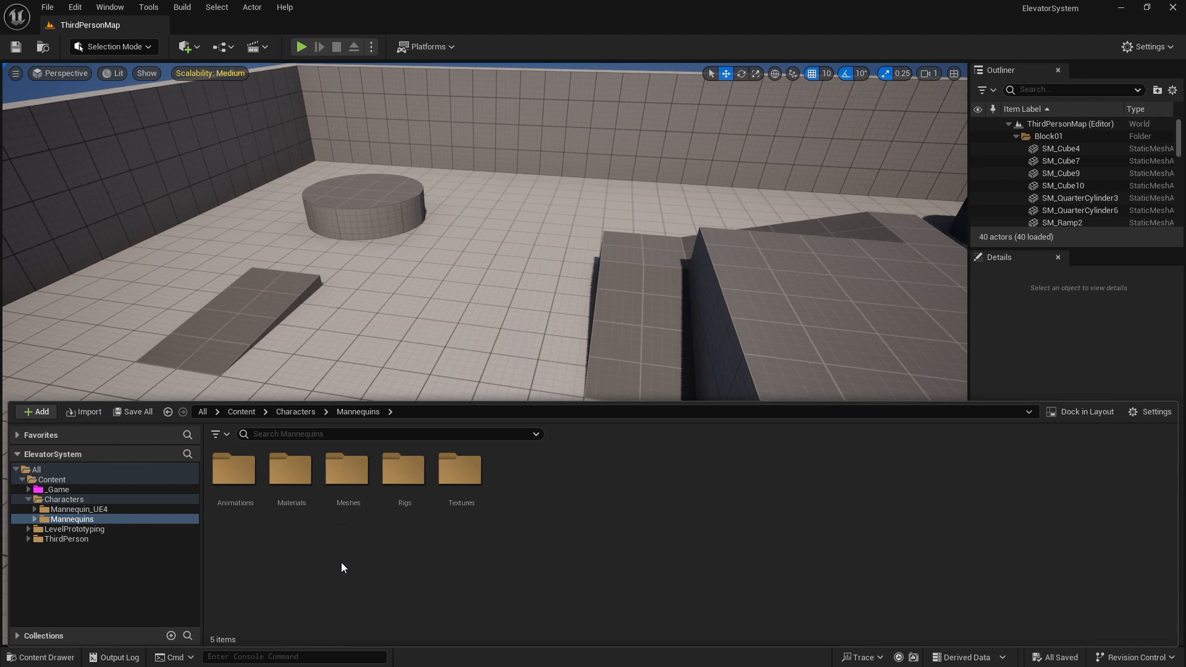
{"action": "double_click", "coordinate": [346, 488]}
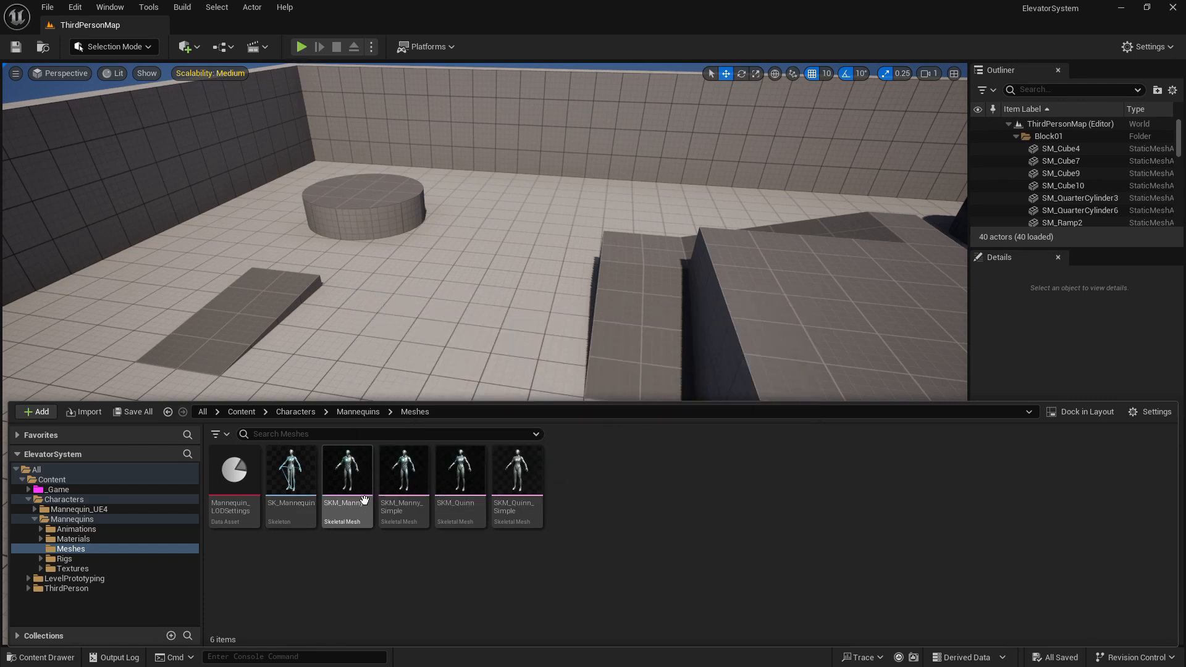
{"action": "mouse_move", "coordinate": [363, 478]}
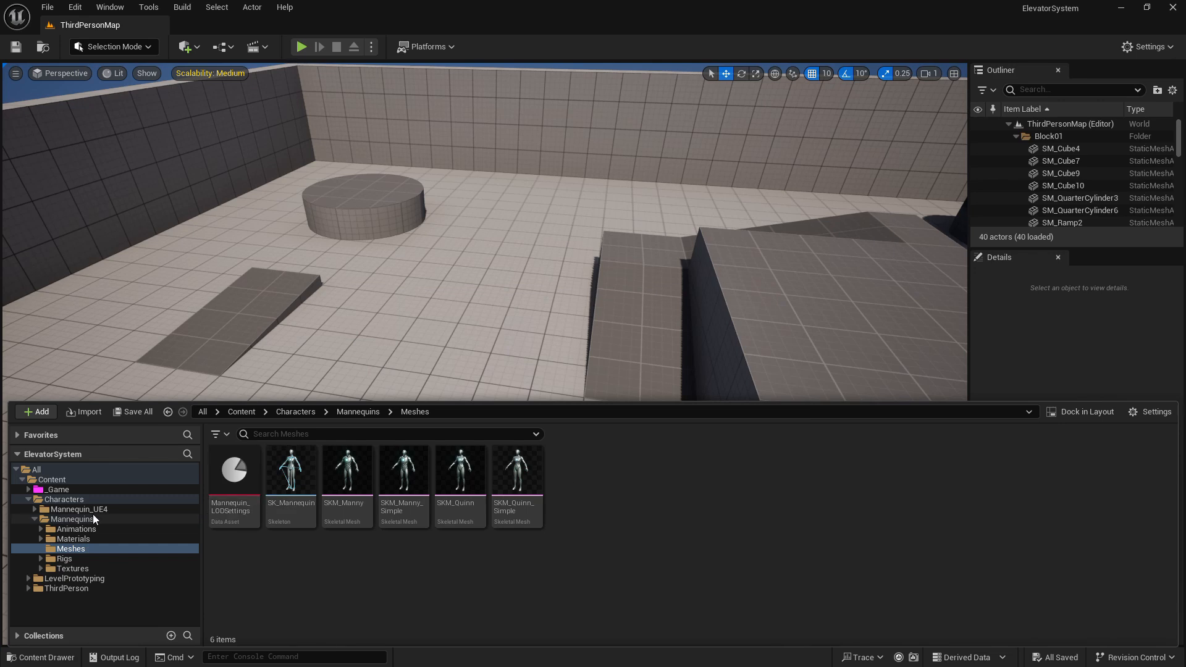
Step: Place the SK_Mannequin skeletal mesh from the Mannequin_UE4 Meshes folder near the small ramp, view it, and delete it again
{"action": "left_click", "coordinate": [91, 510]}
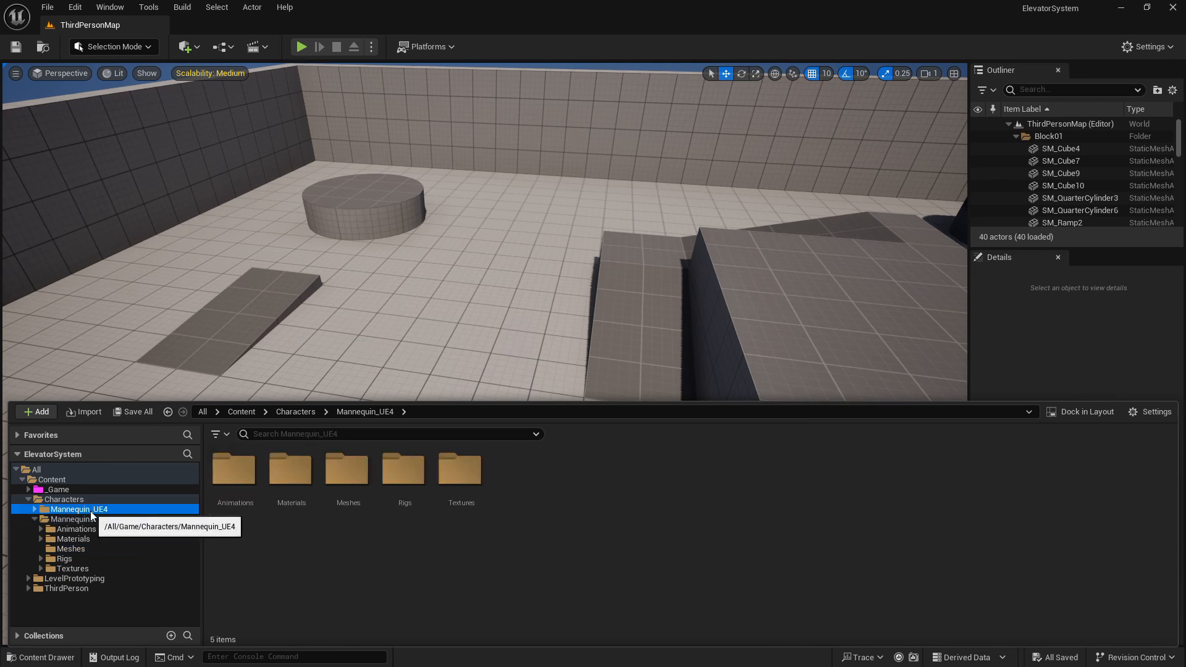
{"action": "double_click", "coordinate": [357, 519]}
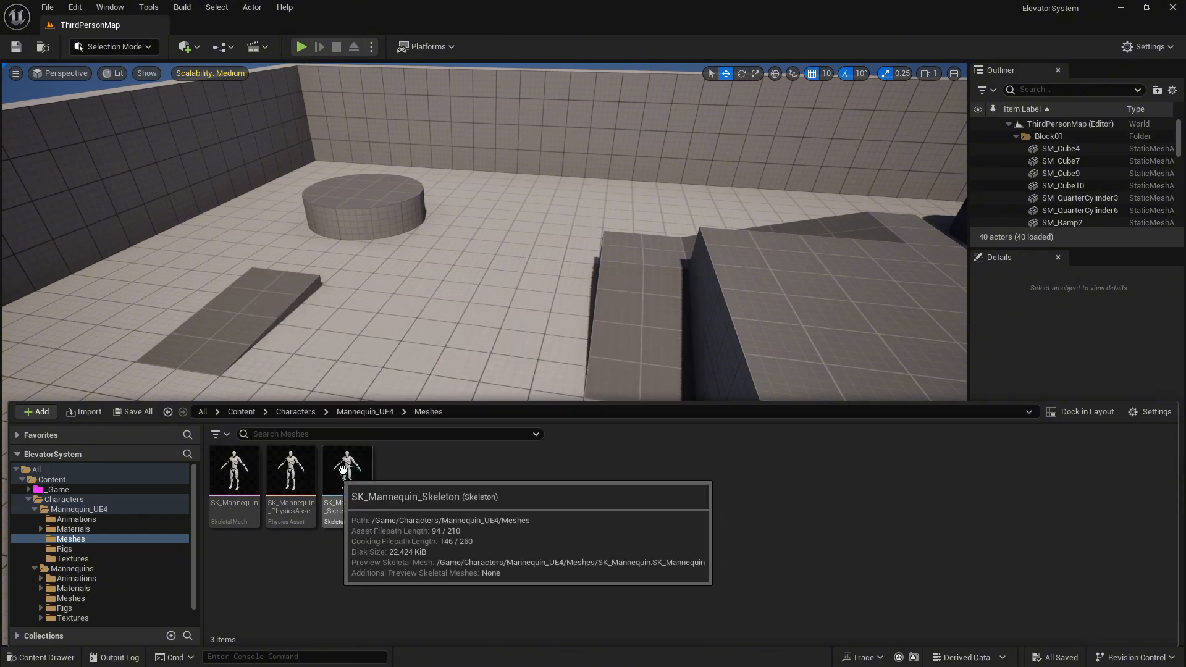
{"action": "mouse_move", "coordinate": [239, 482]}
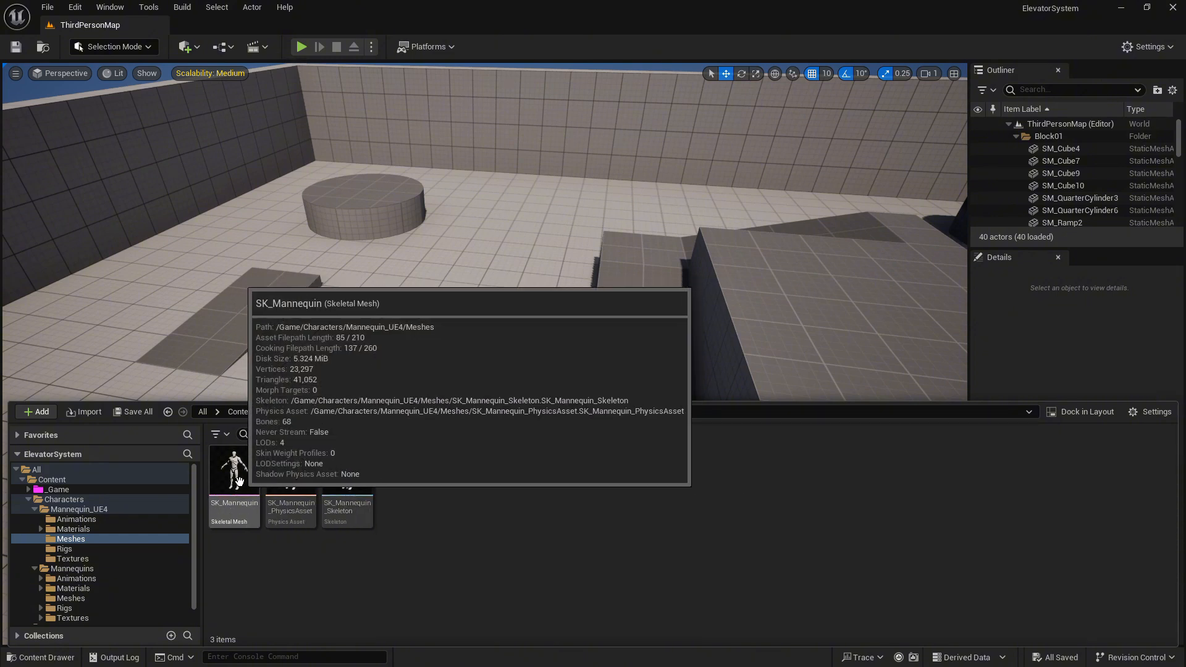
{"action": "left_click_drag", "start_coordinate": [239, 481], "coordinate": [373, 313]}
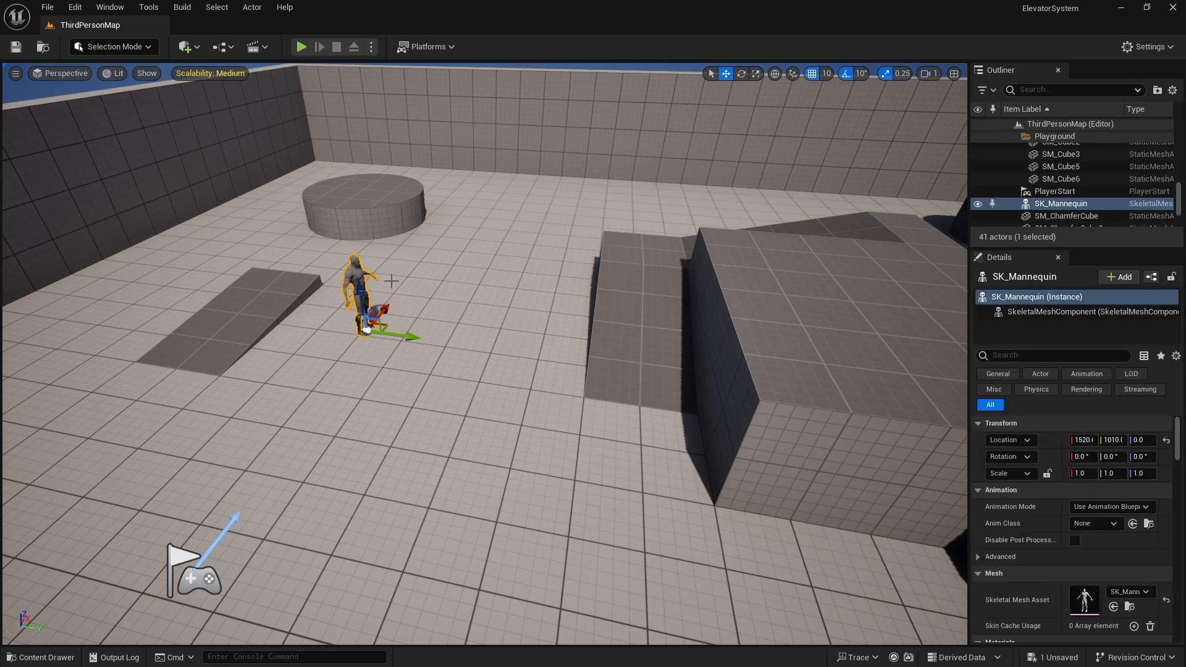
{"action": "scroll", "coordinate": [388, 274], "scroll_direction": "up", "scroll_amount": 2}
{"action": "scroll", "coordinate": [388, 274], "scroll_direction": "up", "scroll_amount": 2}
{"action": "right_click_drag", "start_coordinate": [372, 266], "coordinate": [396, 334]}
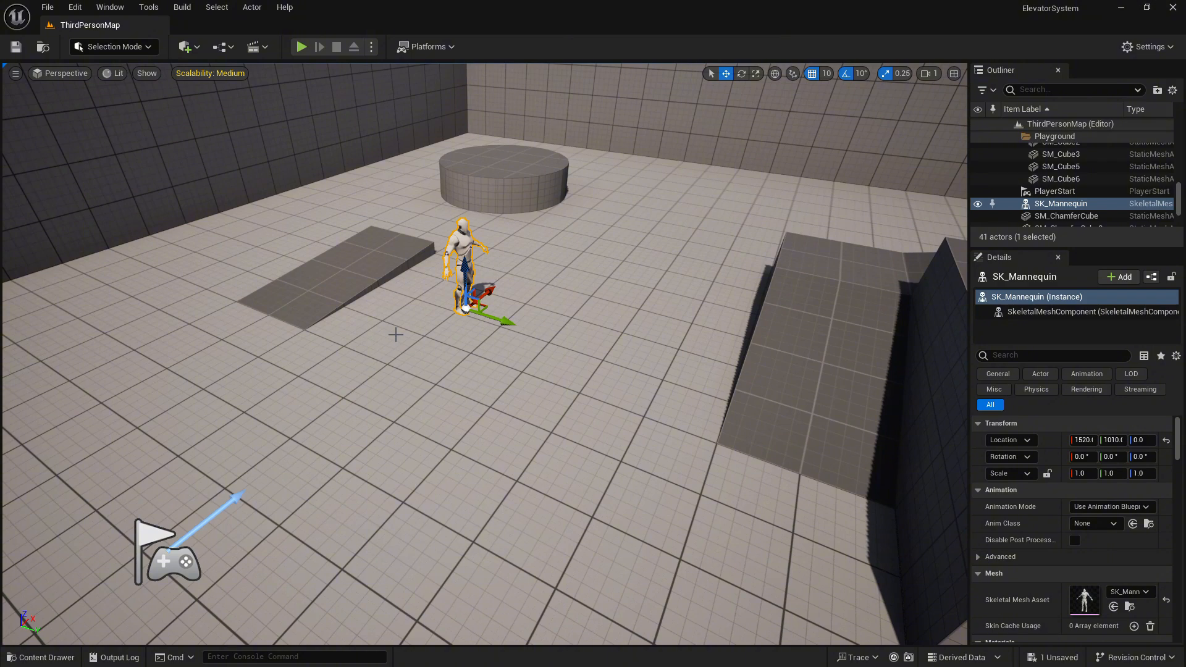
{"action": "key", "text": "Delete"}
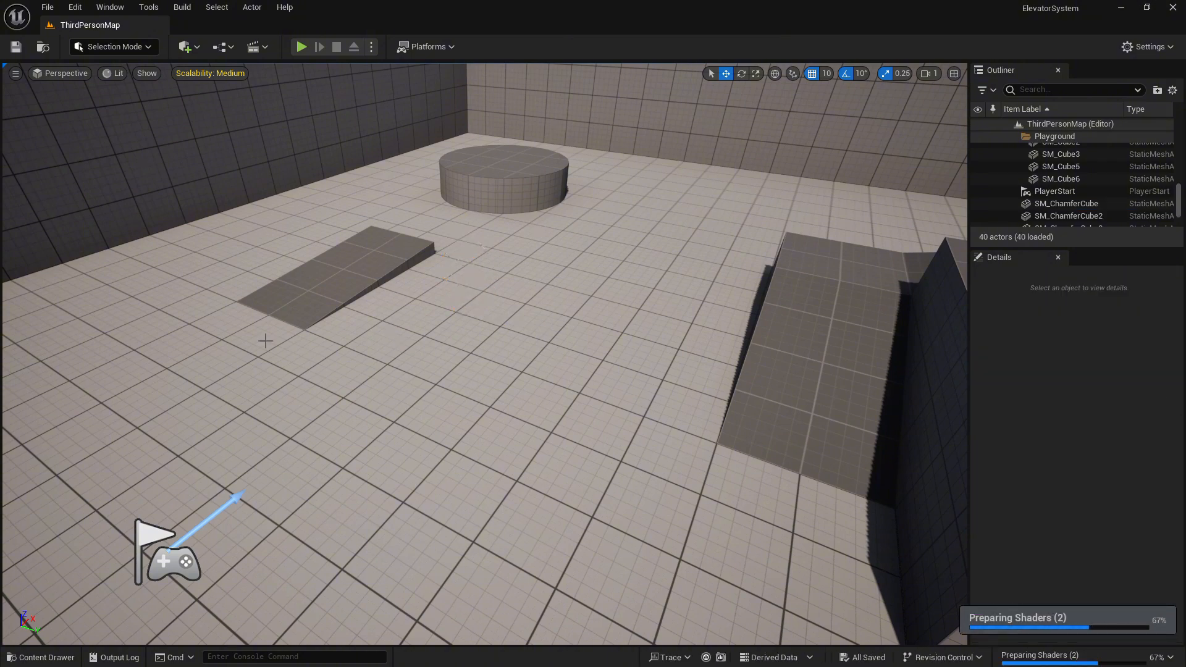
Step: Place the SKM_Manny skeletal mesh from the Mannequins Meshes folder on the floor at about X 1270, Y 1100, Z 0
{"action": "left_click", "coordinate": [41, 657]}
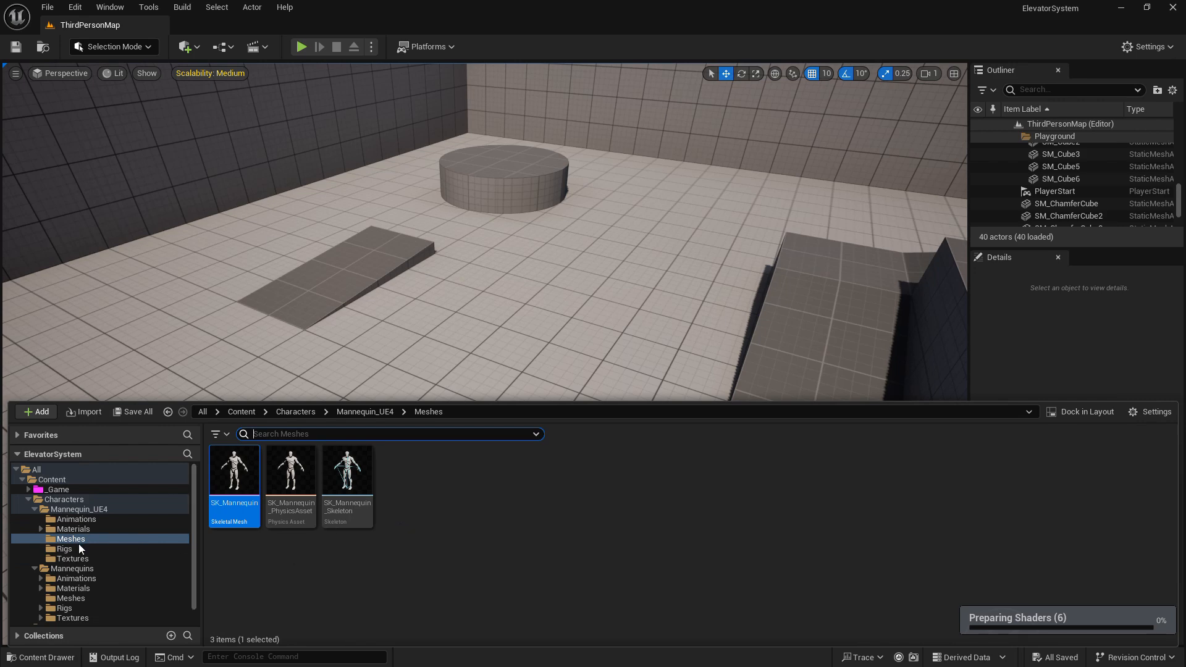
{"action": "left_click", "coordinate": [71, 598]}
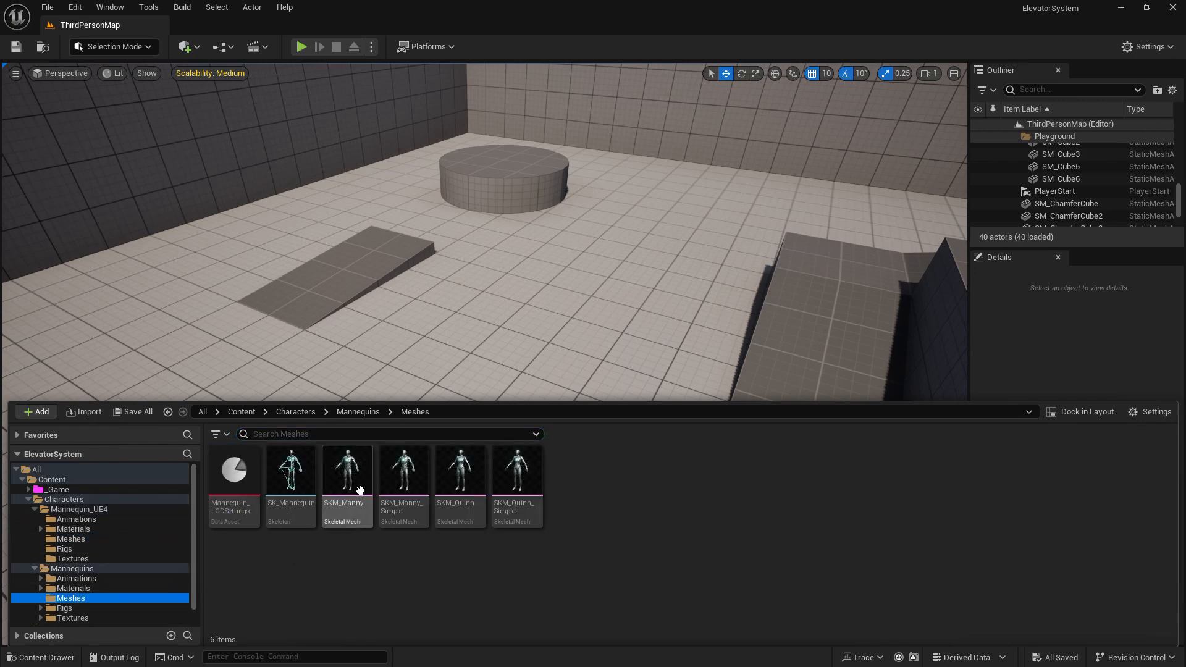
{"action": "left_click", "coordinate": [363, 494]}
{"action": "left_click_drag", "start_coordinate": [489, 280], "coordinate": [423, 397]}
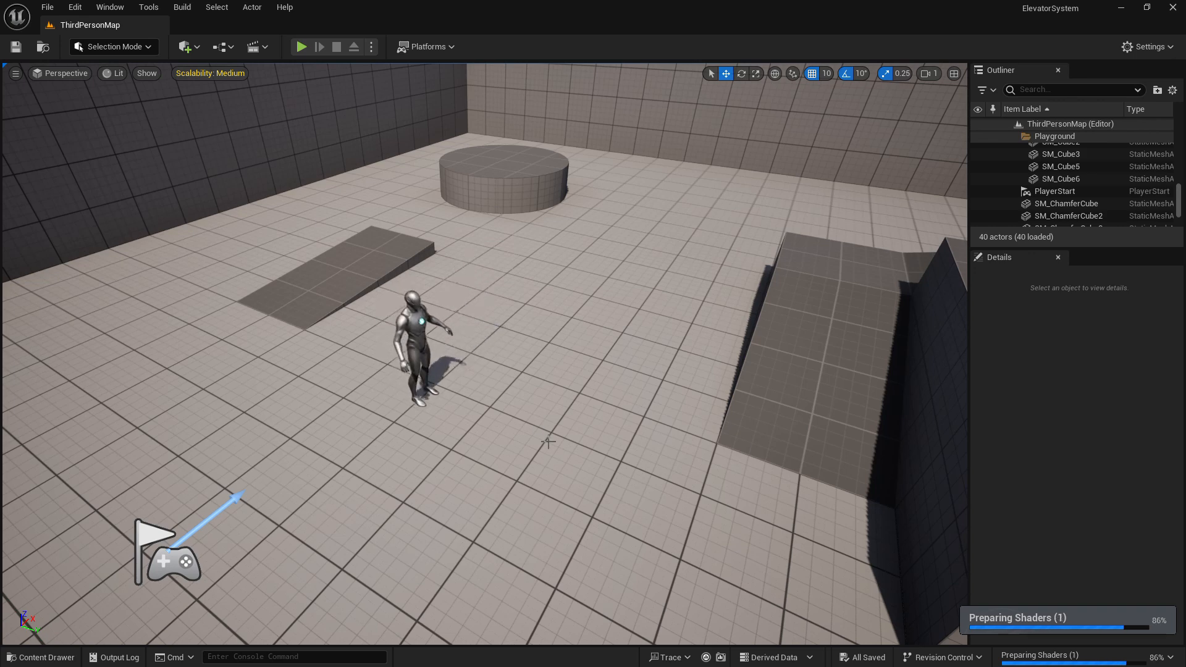
Step: Widen the Details area and set SKM_Manny's Z rotation to 90°
{"action": "key", "text": "e"}
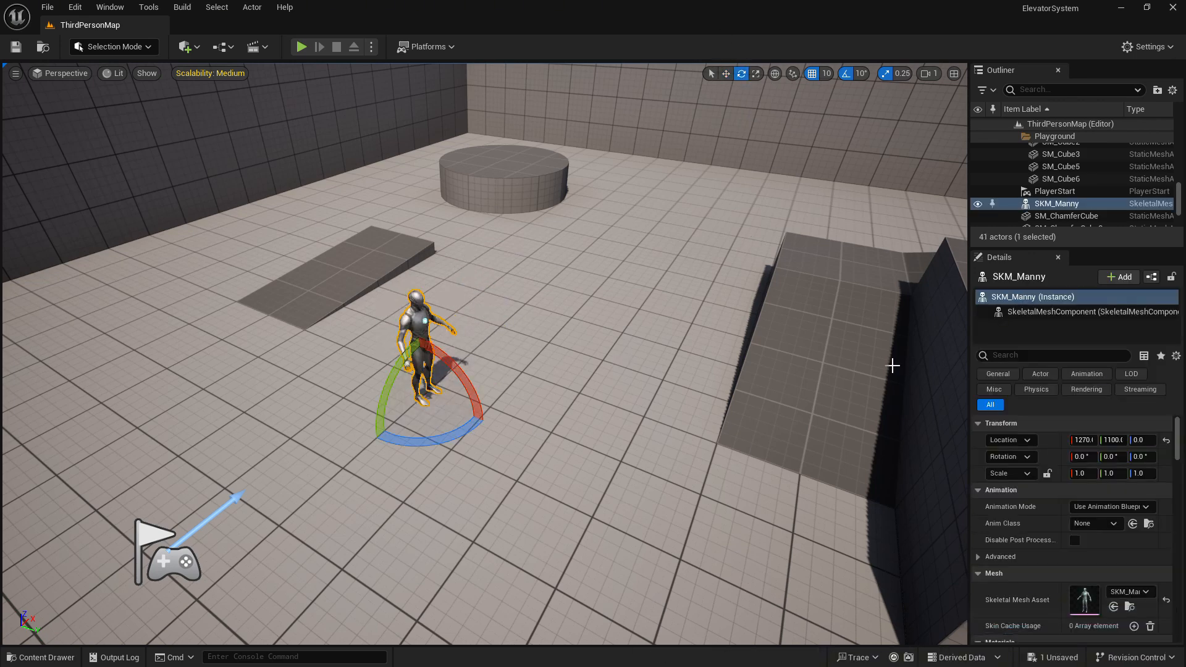
{"action": "left_click_drag", "start_coordinate": [968, 451], "coordinate": [933, 451]}
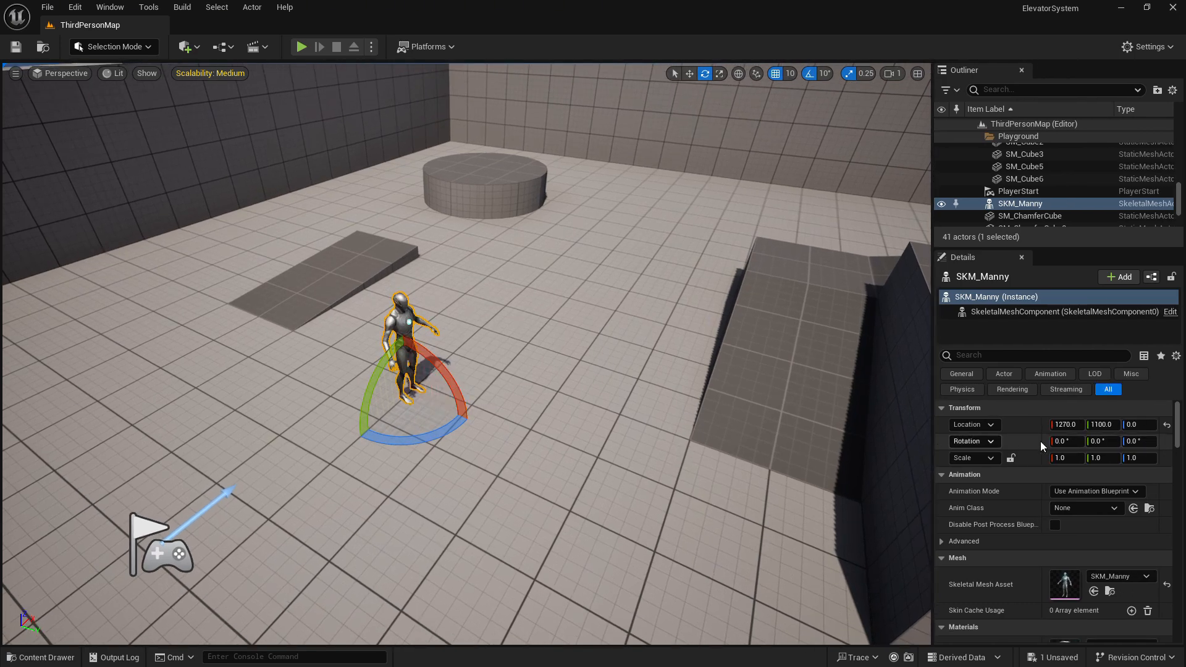
{"action": "left_click", "coordinate": [1138, 443]}
{"action": "type", "text": "9"}
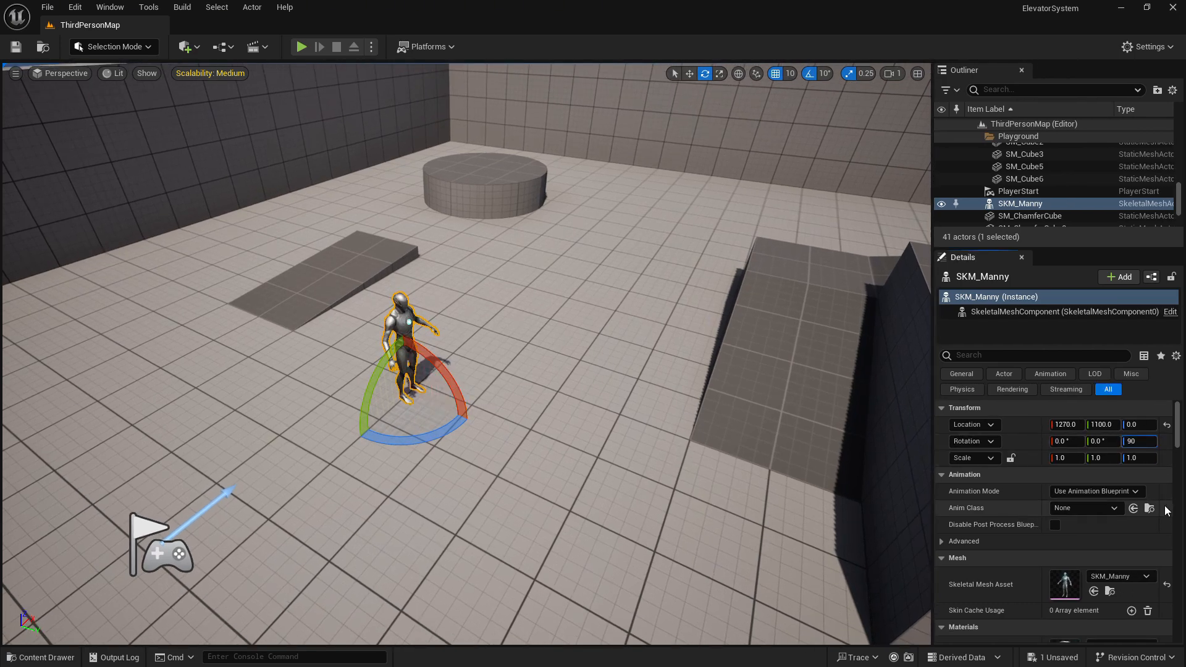
{"action": "type", "text": "0"}
{"action": "key", "text": "Return"}
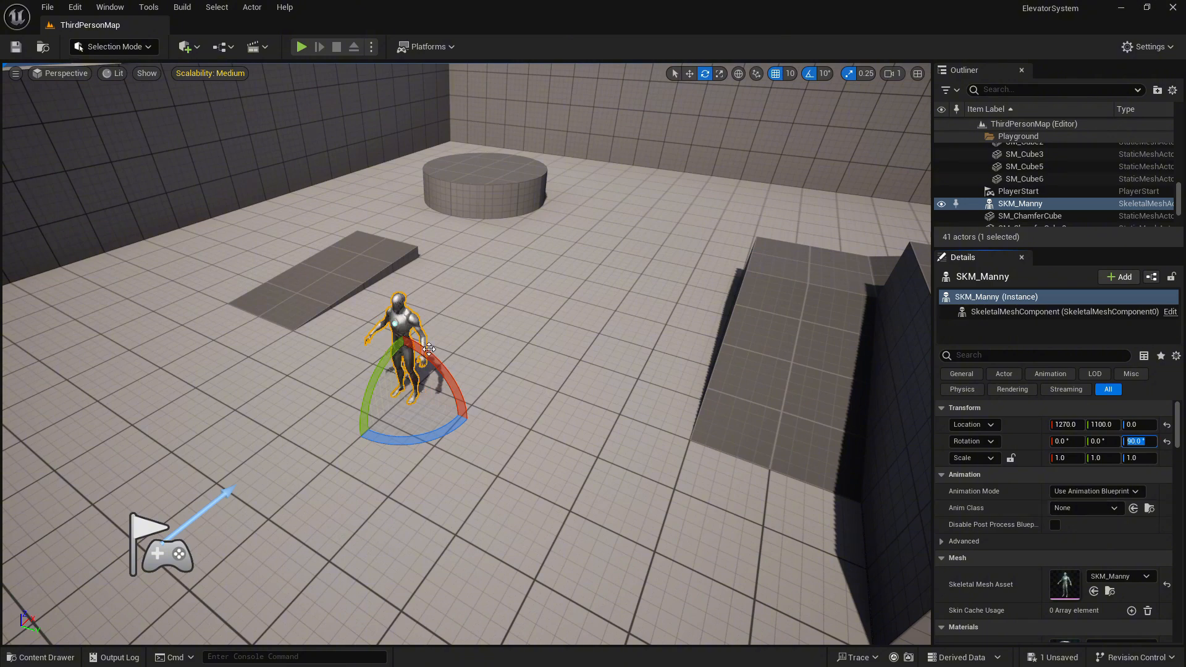
Step: Examine the rotated SKM_Manny mannequin up close as a human-scale reference in the level
{"action": "key", "text": "a"}
{"action": "mouse_move", "coordinate": [490, 451]}
{"action": "right_mouse_down"}
{"action": "mouse_move", "coordinate": [489, 473]}
{"action": "mouse_move", "coordinate": [457, 494]}
{"action": "mouse_move", "coordinate": [473, 426]}
{"action": "mouse_move", "coordinate": [479, 457]}
{"action": "mouse_move", "coordinate": [500, 463]}
{"action": "mouse_move", "coordinate": [490, 454]}
{"action": "right_mouse_up"}
{"action": "key", "text": "w"}
{"action": "key", "text": "w"}
{"action": "key", "text": "s"}
{"action": "key", "text": "a"}
{"action": "key", "text": "w"}
{"action": "key", "text": "d"}
{"action": "key", "text": "s"}
{"action": "key", "text": "a"}
{"action": "key", "text": "d"}
{"action": "key", "text": "a"}
{"action": "key", "text": "d"}
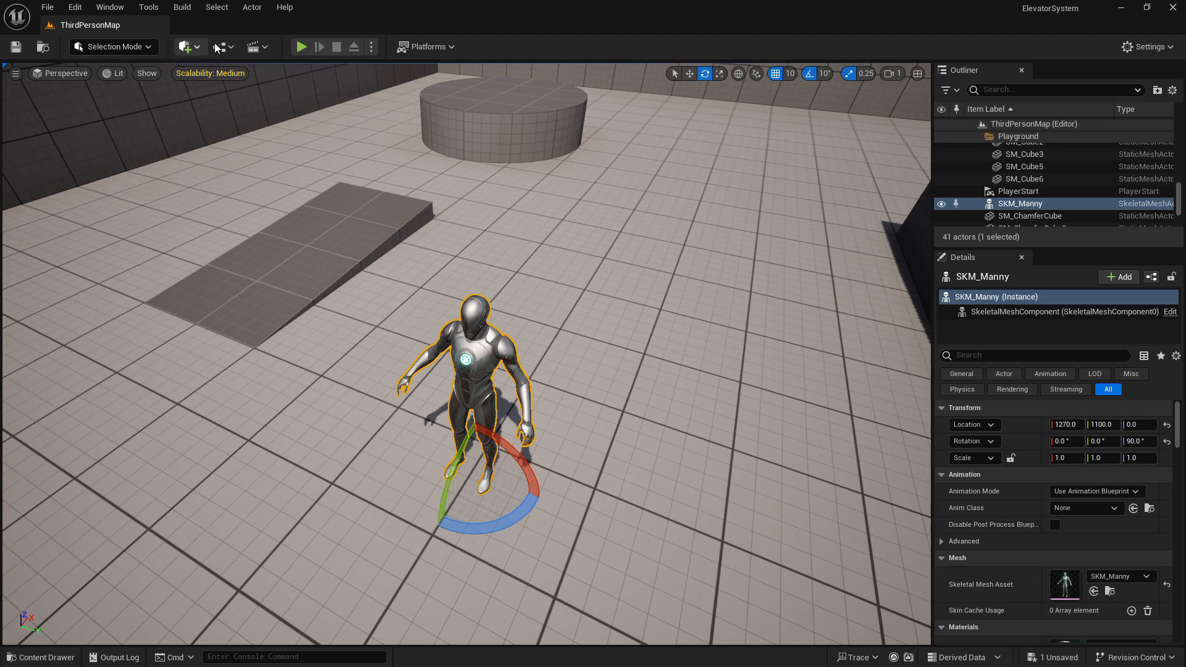
Step: Open the Place Actors browser and place a Box geometry brush behind the mannequin at about X 1400, Y 1100, Z 100
{"action": "left_click", "coordinate": [114, 12]}
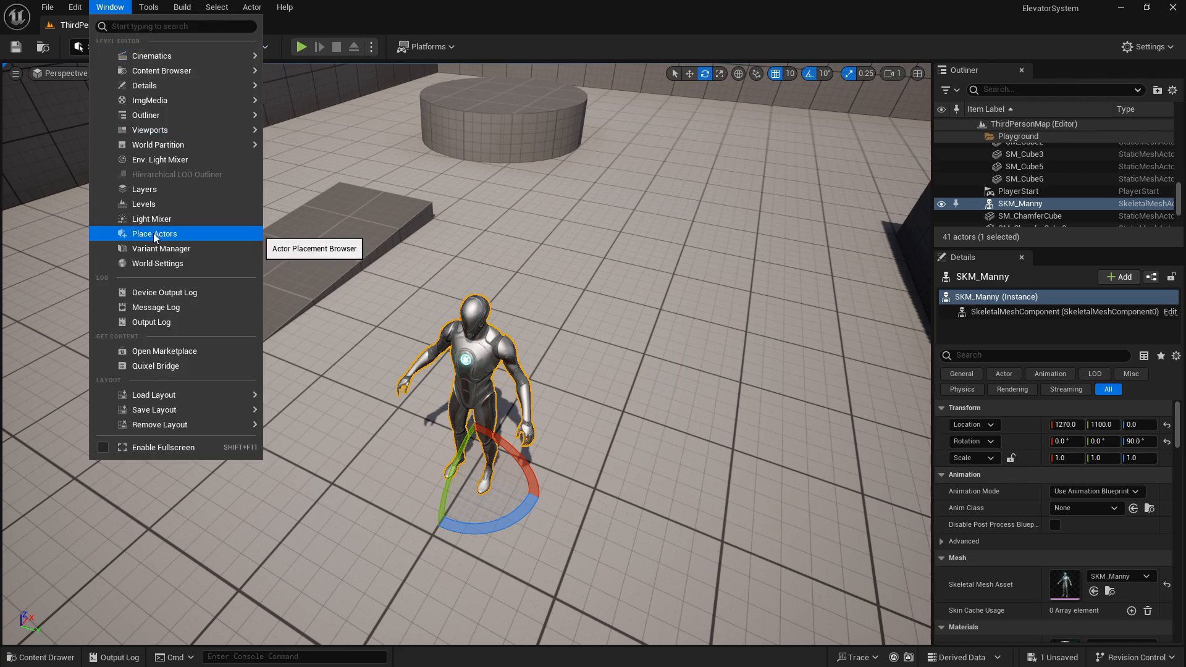
{"action": "left_click", "coordinate": [172, 235]}
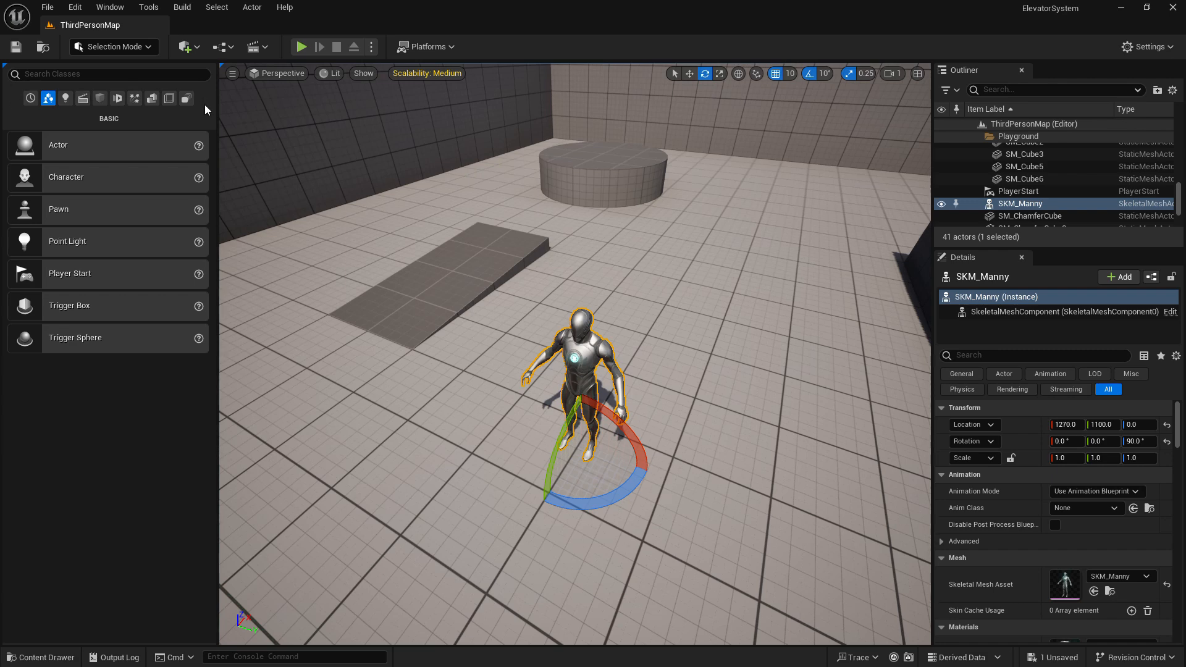
{"action": "left_click", "coordinate": [152, 104]}
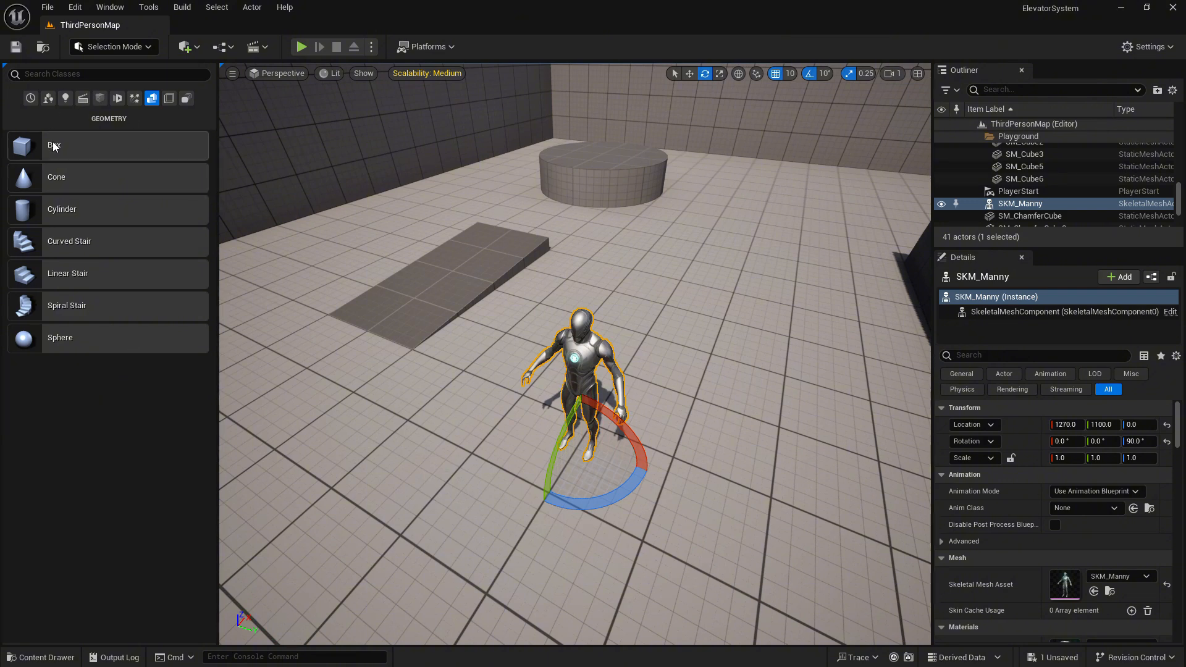
{"action": "mouse_move", "coordinate": [53, 145]}
{"action": "left_mouse_down"}
{"action": "mouse_move", "coordinate": [238, 170]}
{"action": "mouse_move", "coordinate": [480, 317]}
{"action": "mouse_move", "coordinate": [628, 361]}
{"action": "mouse_move", "coordinate": [642, 396]}
{"action": "left_mouse_up"}
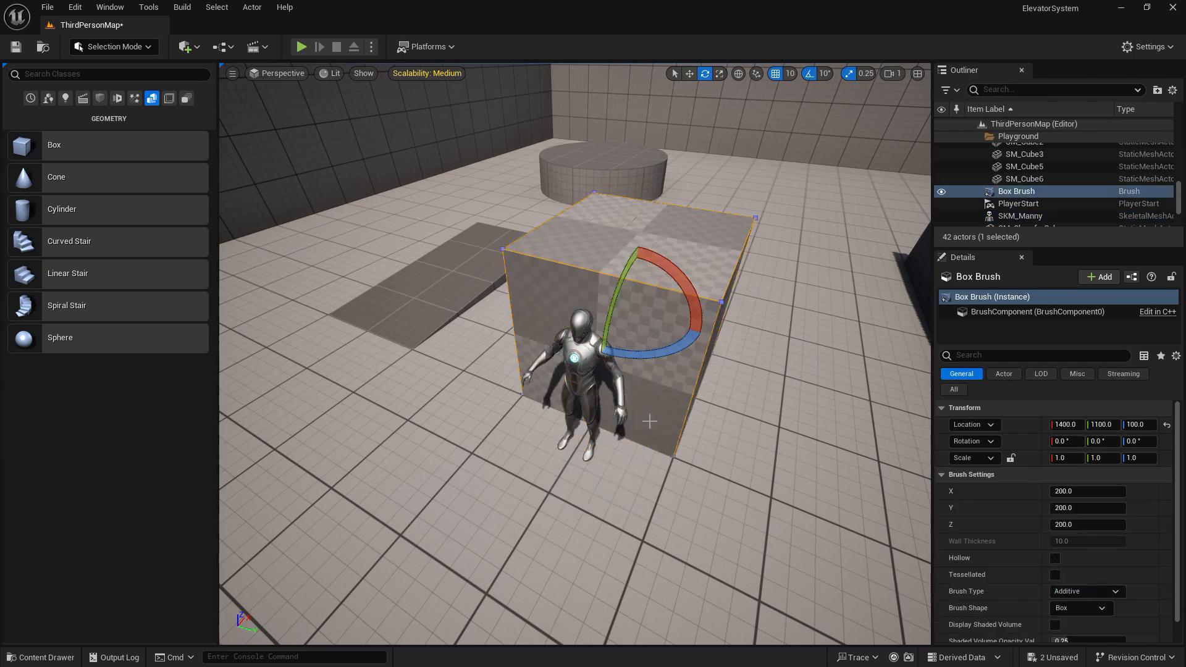
Step: Set the box brush's Z size to 300 and raise it along Z to 150
{"action": "mouse_move", "coordinate": [628, 522]}
{"action": "right_mouse_down"}
{"action": "mouse_move", "coordinate": [627, 556]}
{"action": "mouse_move", "coordinate": [626, 476]}
{"action": "mouse_move", "coordinate": [626, 525]}
{"action": "mouse_move", "coordinate": [525, 550]}
{"action": "mouse_move", "coordinate": [642, 519]}
{"action": "mouse_move", "coordinate": [640, 470]}
{"action": "right_mouse_up"}
{"action": "key", "text": "w"}
{"action": "key", "text": "s"}
{"action": "key", "text": "d"}
{"action": "key", "text": "a"}
{"action": "key", "text": "s"}
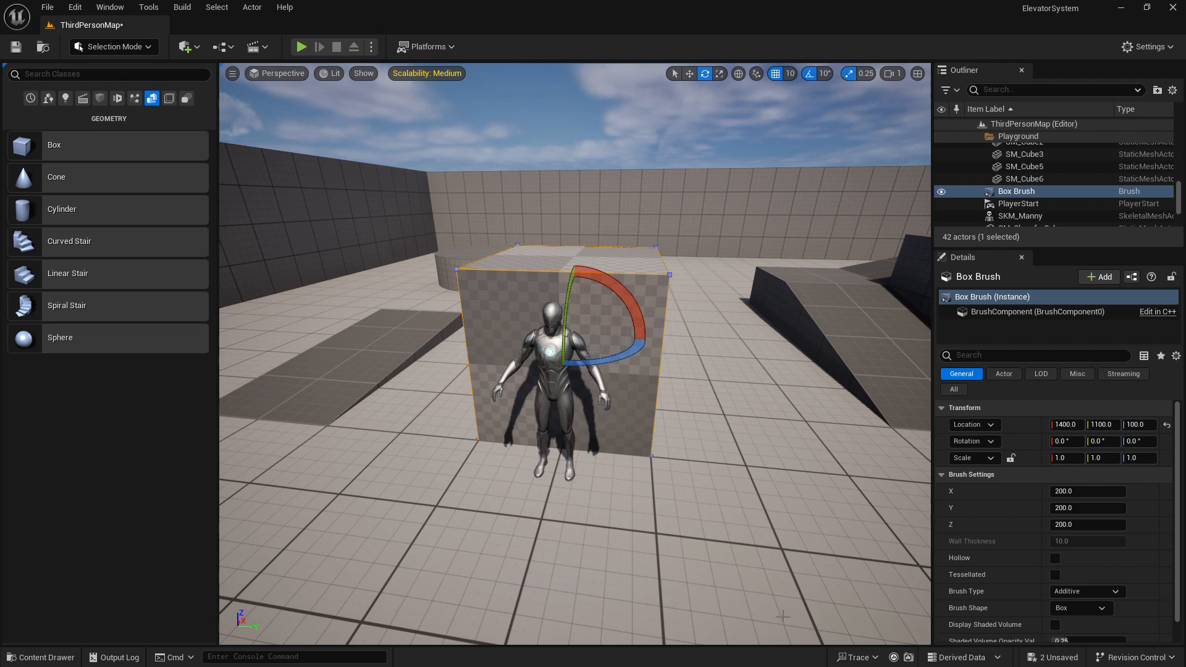
{"action": "left_click", "coordinate": [1078, 525]}
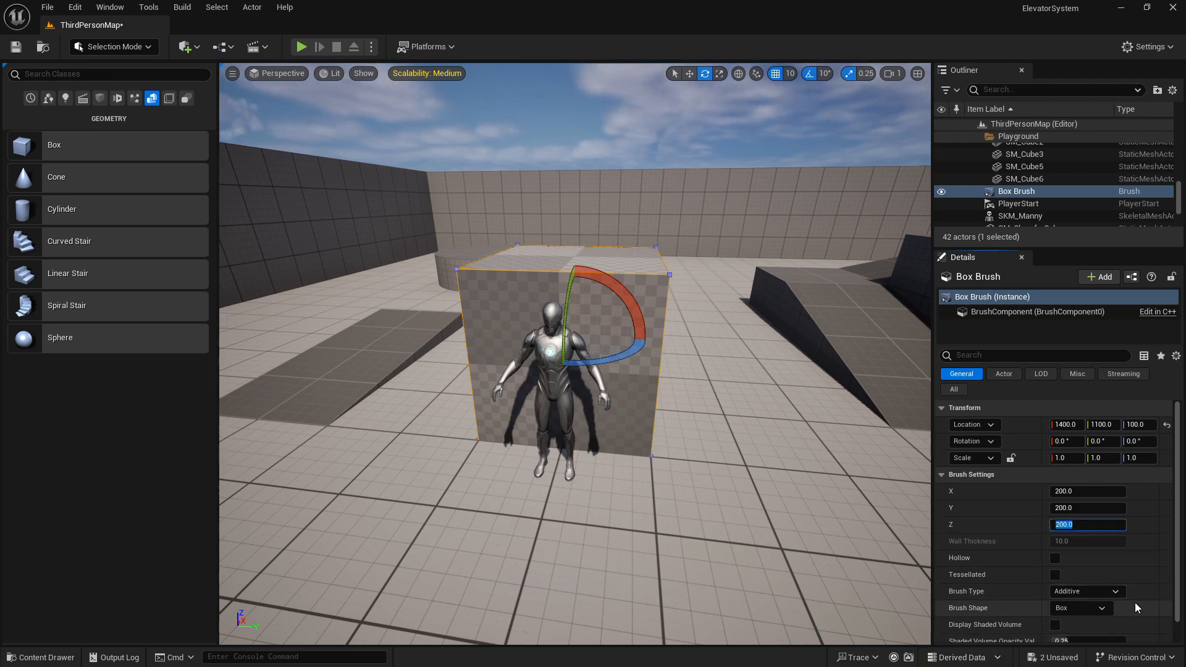
{"action": "type", "text": "300"}
{"action": "key", "text": "Return"}
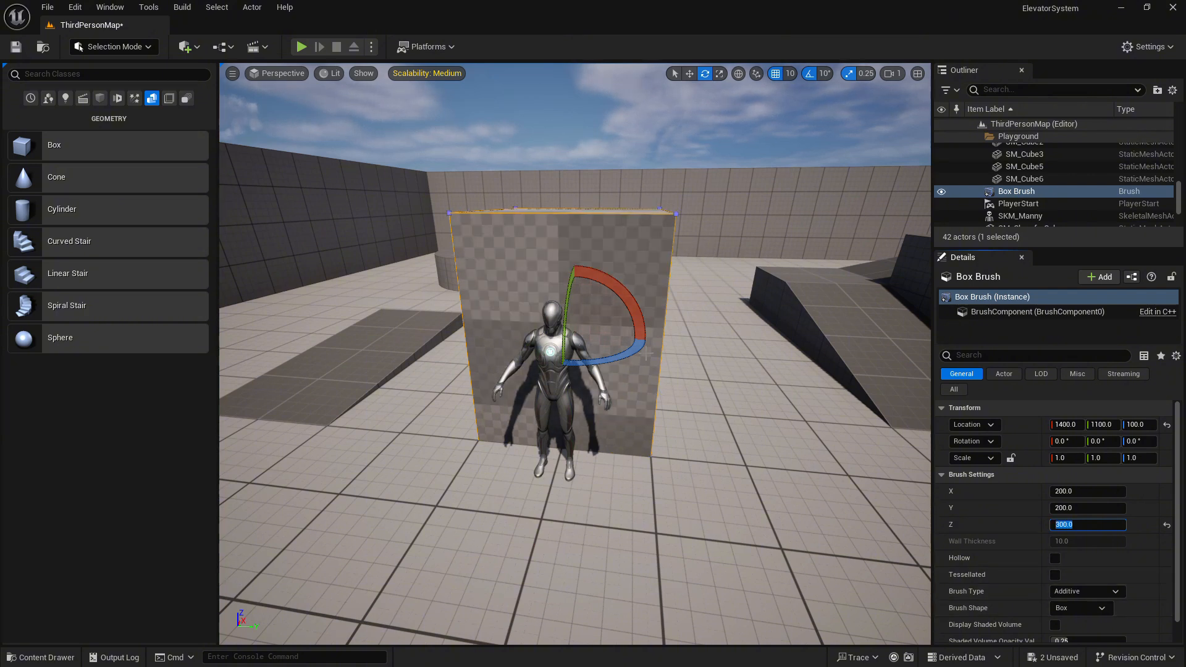
{"action": "left_click", "coordinate": [689, 75]}
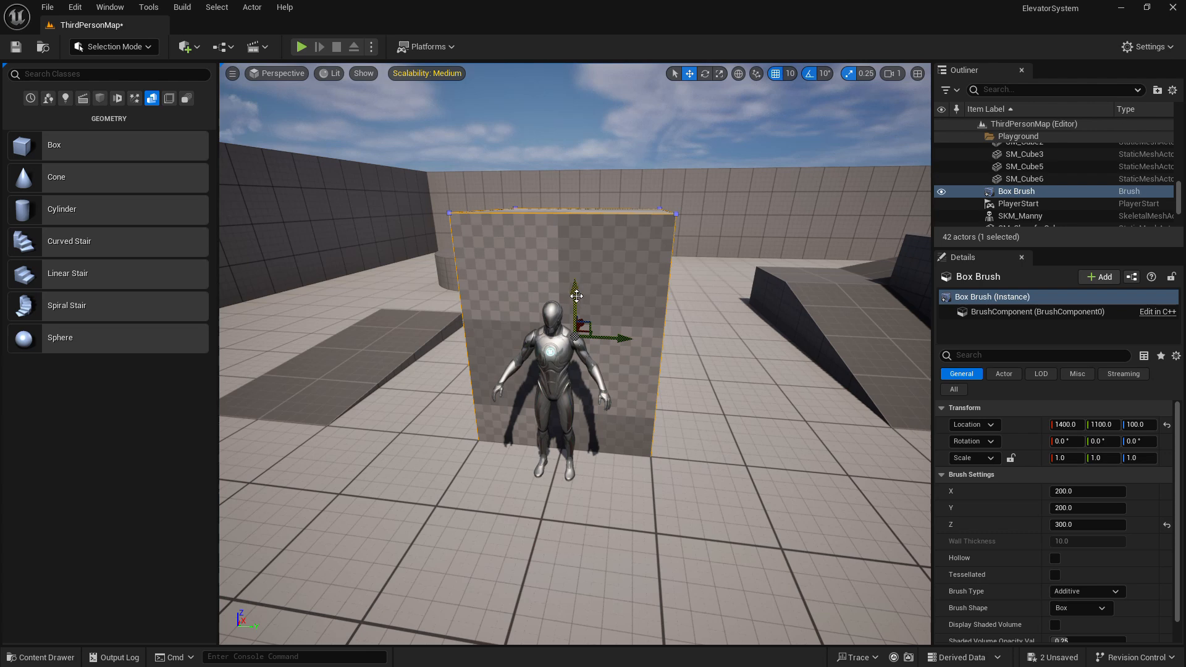
{"action": "mouse_move", "coordinate": [574, 296]}
{"action": "left_mouse_down"}
{"action": "mouse_move", "coordinate": [585, 238]}
{"action": "mouse_move", "coordinate": [593, 252]}
{"action": "left_mouse_up"}
{"action": "mouse_move", "coordinate": [689, 300]}
{"action": "right_mouse_down"}
{"action": "mouse_move", "coordinate": [658, 321]}
{"action": "mouse_move", "coordinate": [618, 300]}
{"action": "mouse_move", "coordinate": [624, 321]}
{"action": "mouse_move", "coordinate": [599, 318]}
{"action": "mouse_move", "coordinate": [624, 306]}
{"action": "mouse_move", "coordinate": [611, 312]}
{"action": "right_mouse_up"}
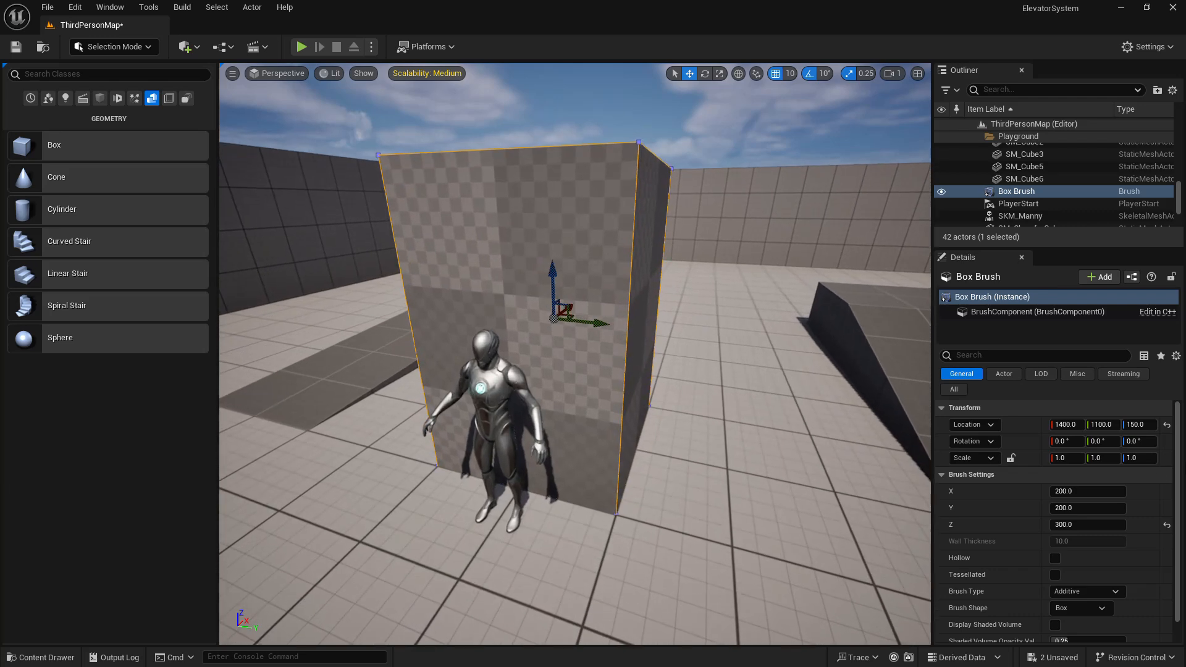
Step: Set the box brush's Z size to 250 and lower it along Z to 120
{"action": "left_click", "coordinate": [1067, 524]}
{"action": "type", "text": "25"}
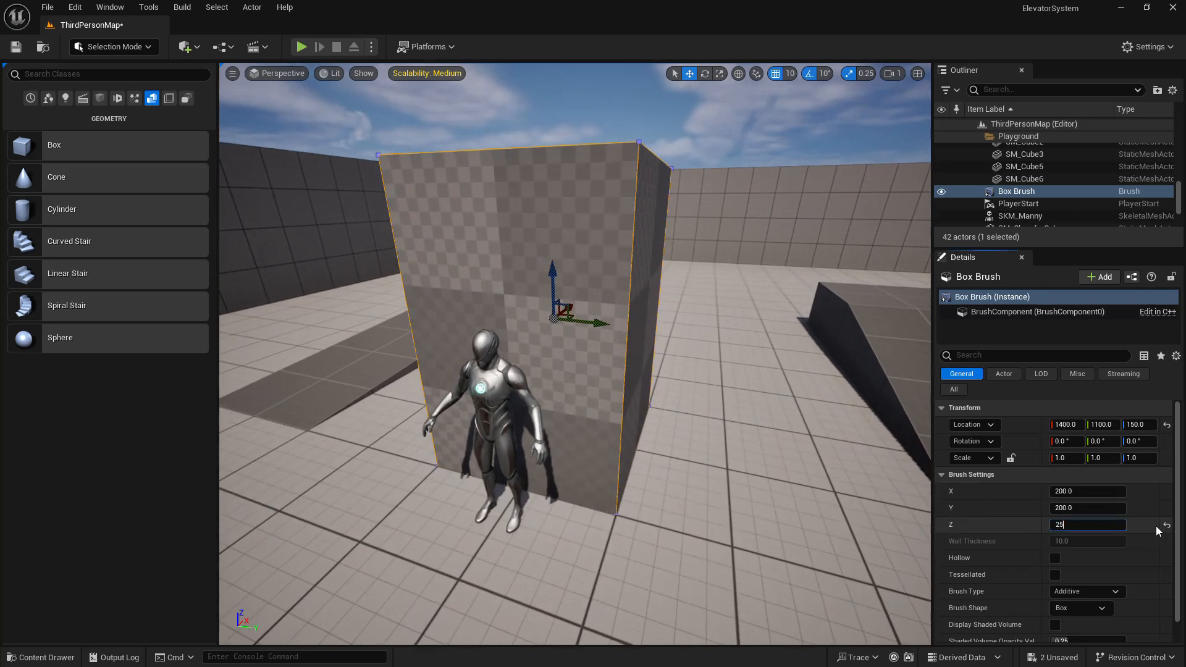
{"action": "type", "text": "0"}
{"action": "key", "text": "Return"}
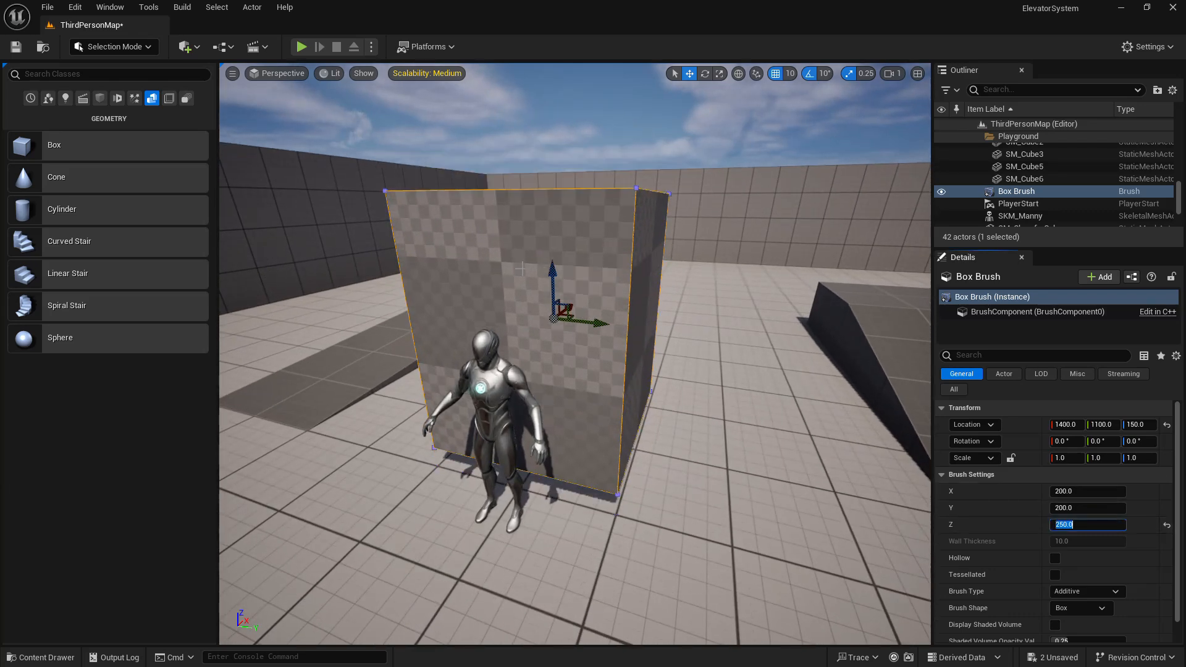
{"action": "left_click_drag", "start_coordinate": [556, 275], "coordinate": [563, 305]}
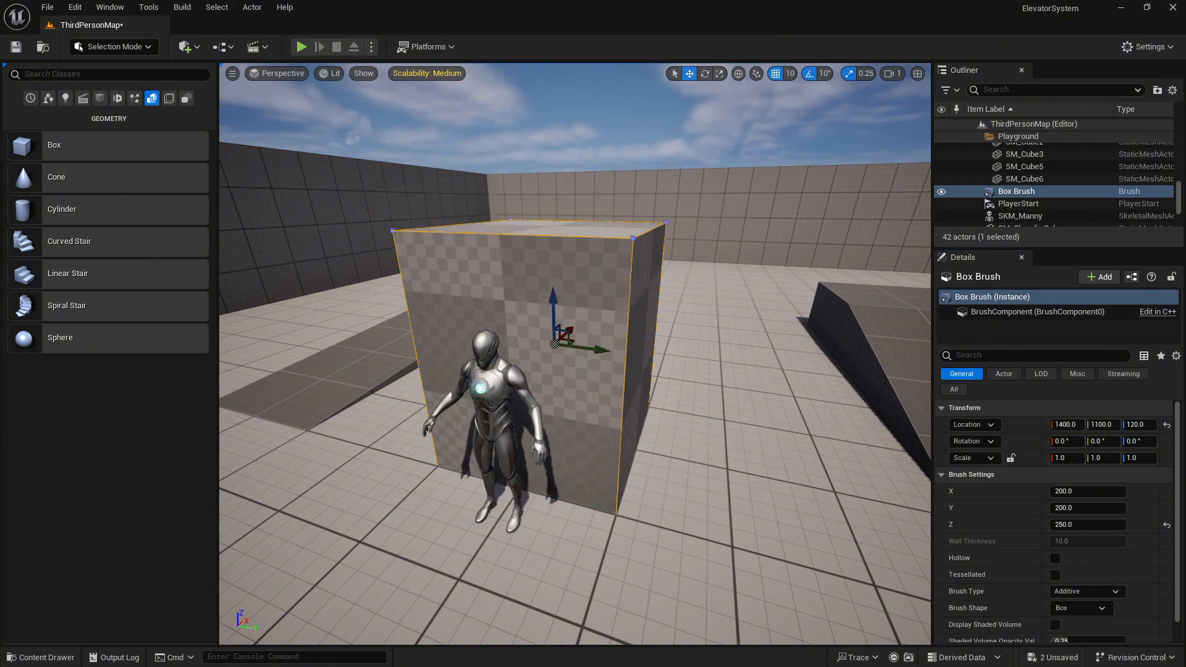
Step: Examine the box brush's height and width against the mannequin from several distances and sides
{"action": "key", "text": "s"}
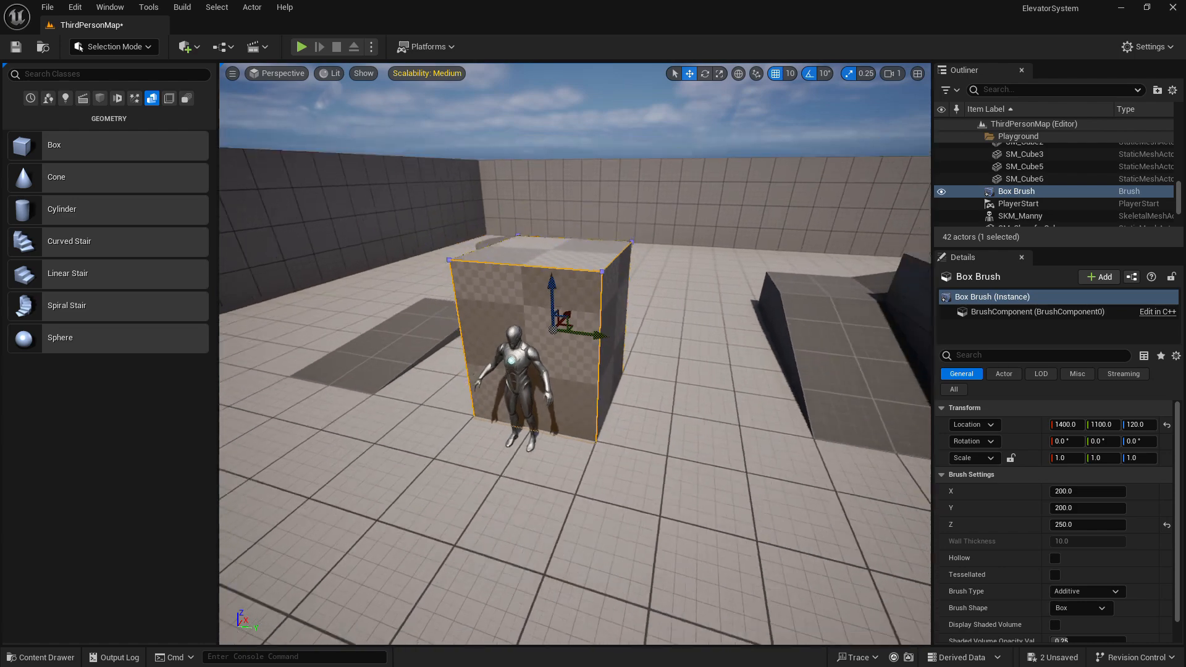
{"action": "key", "text": "w"}
{"action": "key", "text": "s"}
{"action": "key", "text": "w"}
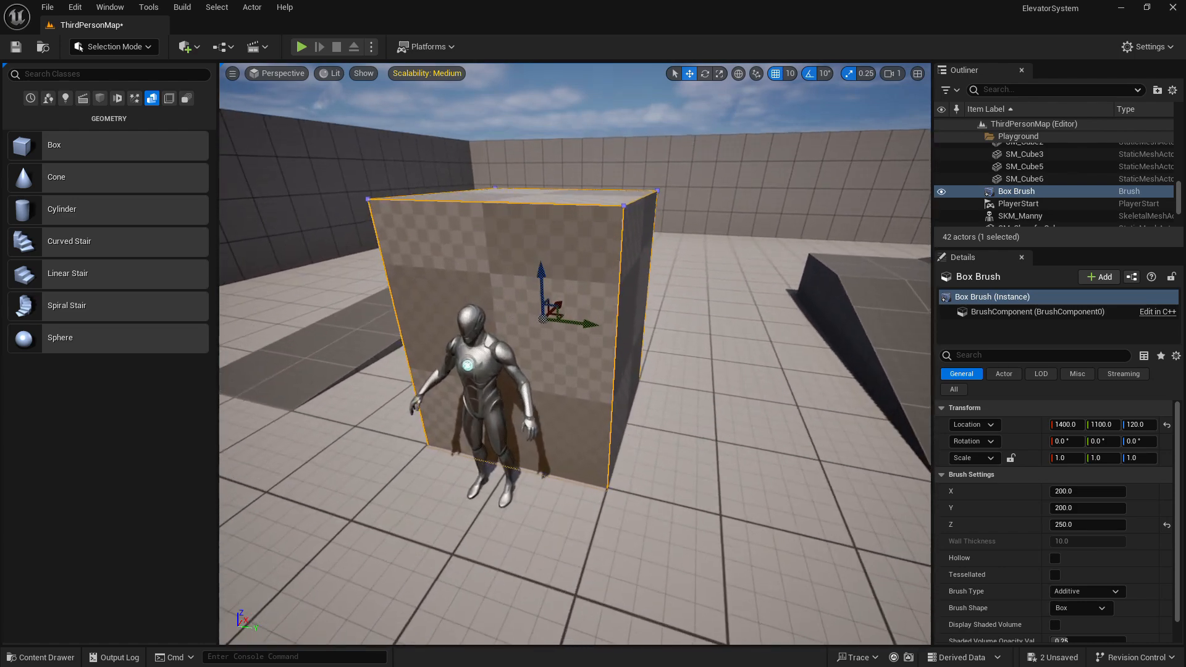
{"action": "key", "text": "a"}
{"action": "key", "text": "d"}
{"action": "key", "text": "a"}
{"action": "key", "text": "d"}
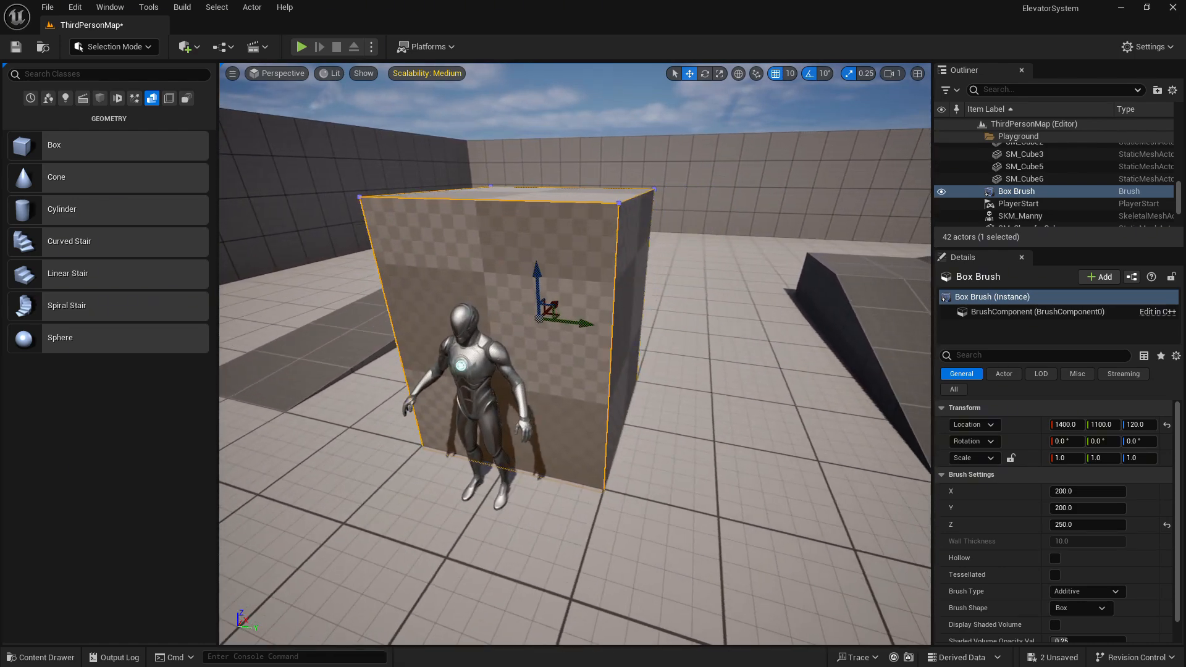
{"action": "key", "text": "a"}
{"action": "key", "text": "d"}
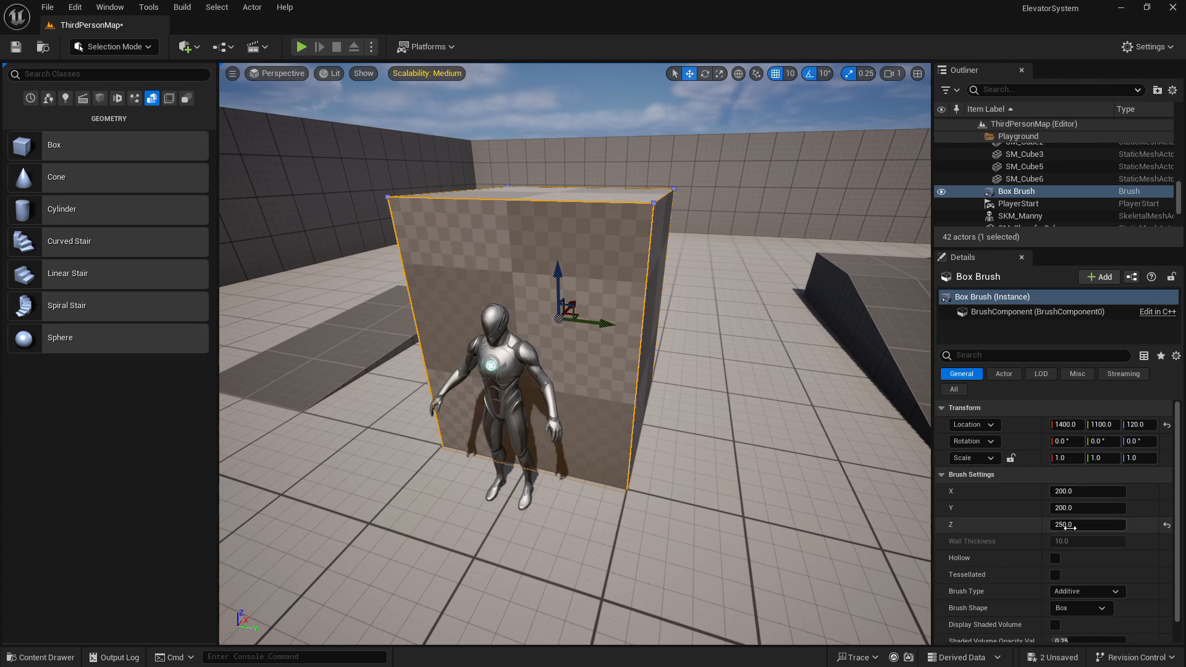
Step: Set the box brush's Z size to 275 and raise it along Z to 140
{"action": "left_click", "coordinate": [1099, 524]}
{"action": "type", "text": "275"}
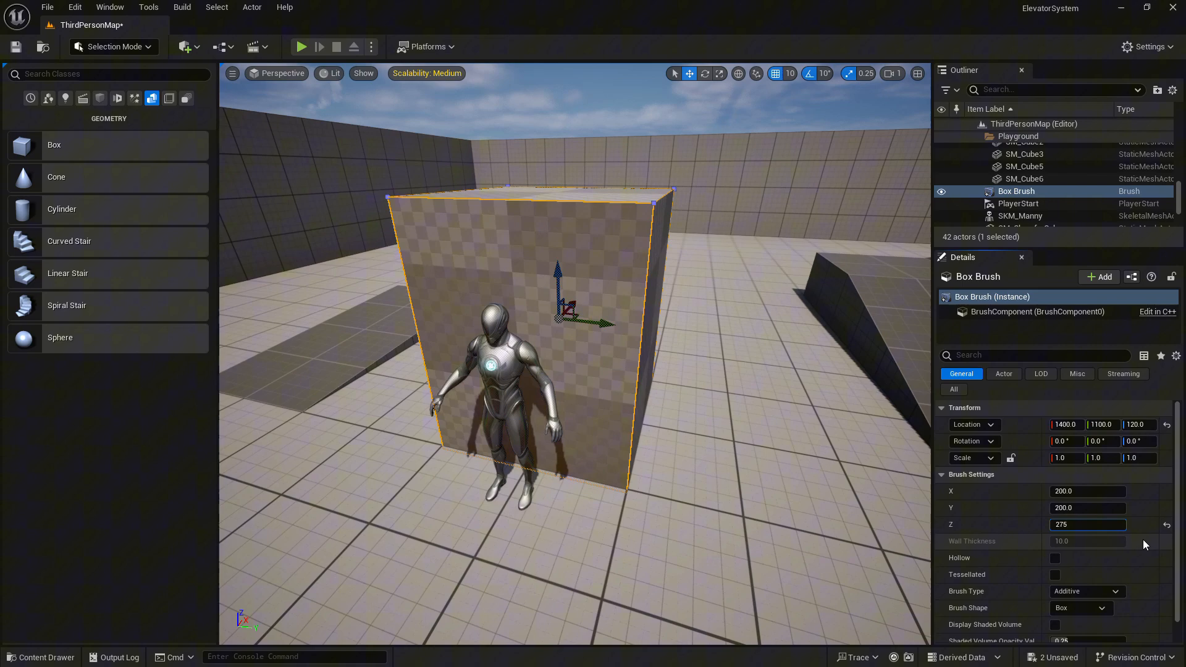
{"action": "key", "text": "Return"}
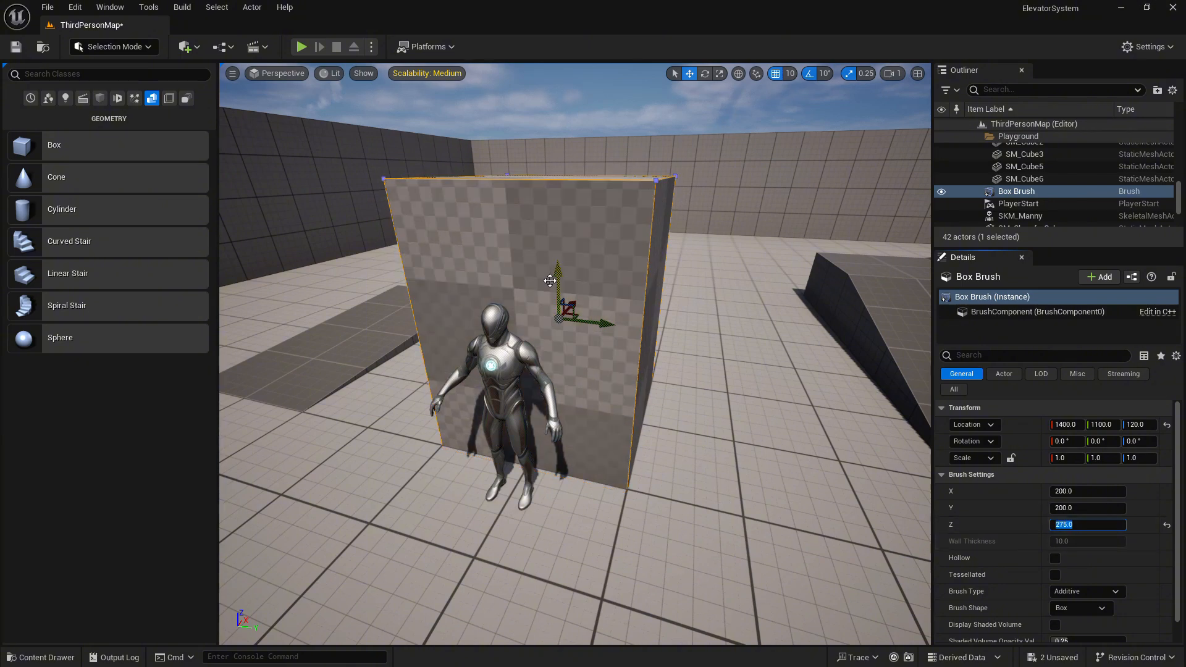
{"action": "left_click_drag", "start_coordinate": [556, 283], "coordinate": [564, 264]}
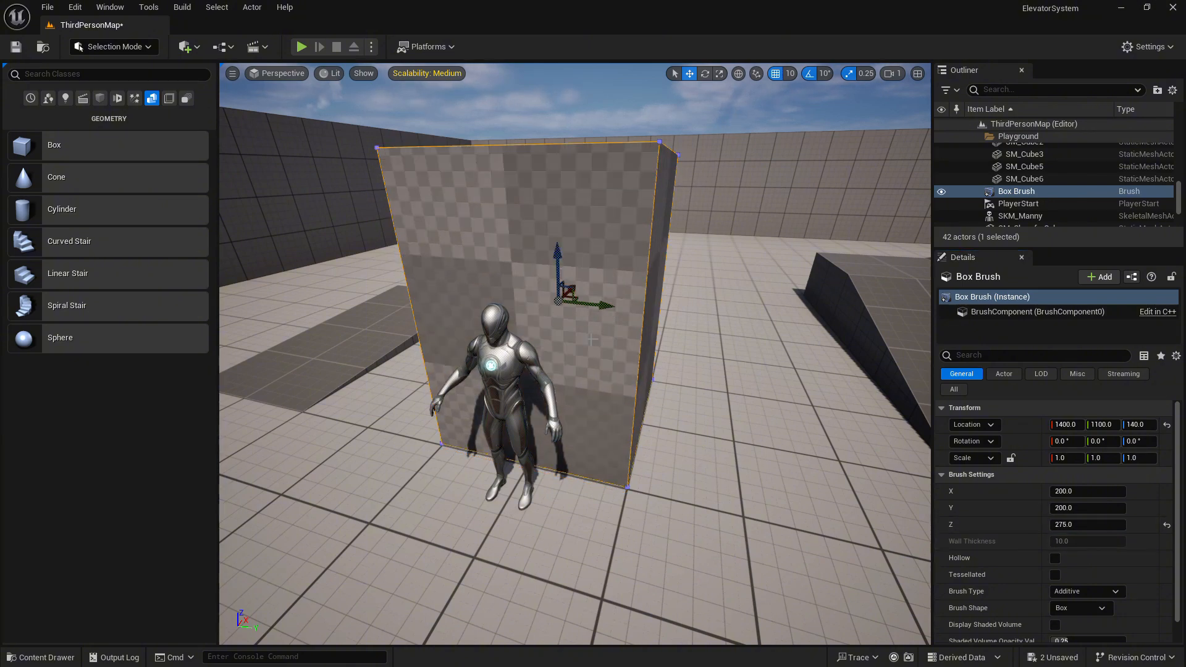
Step: Duplicate the box brush along Y to about Y 1320 and set the copy's brush type to Subtractive
{"action": "scroll", "coordinate": [588, 379], "scroll_direction": "down", "scroll_amount": 2}
{"action": "scroll", "coordinate": [588, 379], "scroll_direction": "up", "scroll_amount": 2}
{"action": "mouse_move", "coordinate": [589, 380]}
{"action": "right_mouse_down"}
{"action": "mouse_move", "coordinate": [564, 398]}
{"action": "mouse_move", "coordinate": [580, 389]}
{"action": "mouse_move", "coordinate": [596, 309]}
{"action": "mouse_move", "coordinate": [577, 426]}
{"action": "mouse_move", "coordinate": [584, 417]}
{"action": "mouse_move", "coordinate": [587, 432]}
{"action": "mouse_move", "coordinate": [559, 417]}
{"action": "mouse_move", "coordinate": [587, 414]}
{"action": "mouse_move", "coordinate": [584, 395]}
{"action": "mouse_move", "coordinate": [575, 427]}
{"action": "right_mouse_up"}
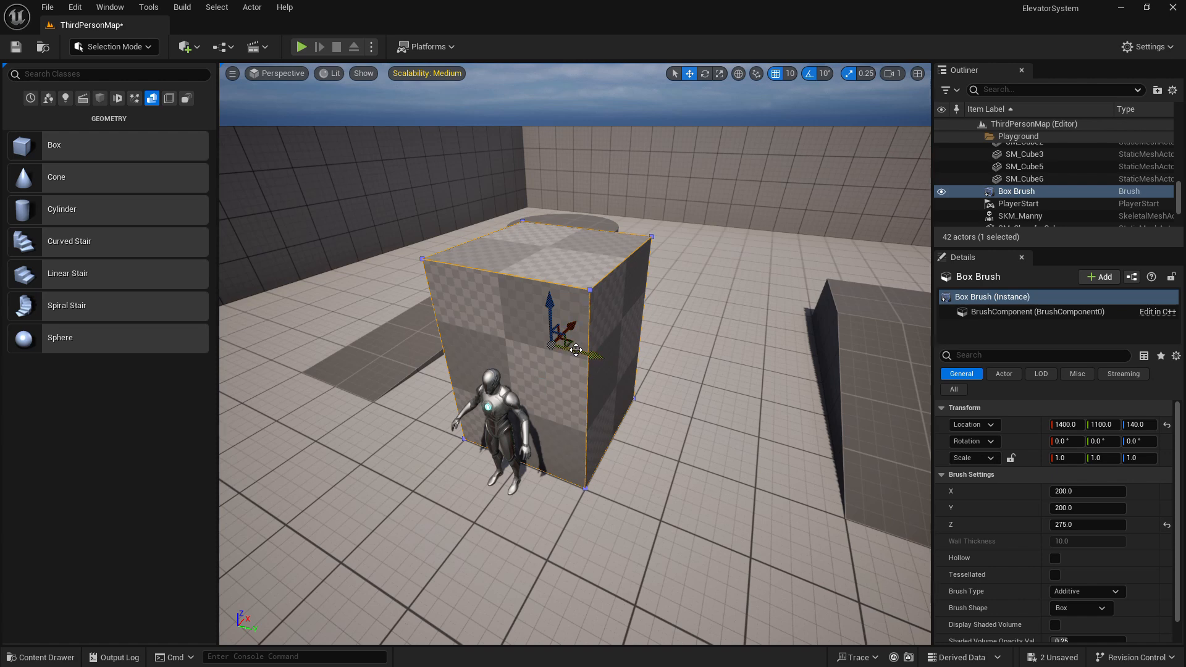
{"action": "mouse_move", "coordinate": [576, 350]}
{"action": "left_mouse_down", "text": "alt"}
{"action": "mouse_move", "coordinate": [648, 375]}
{"action": "mouse_move", "coordinate": [755, 387]}
{"action": "left_mouse_up", "text": "alt"}
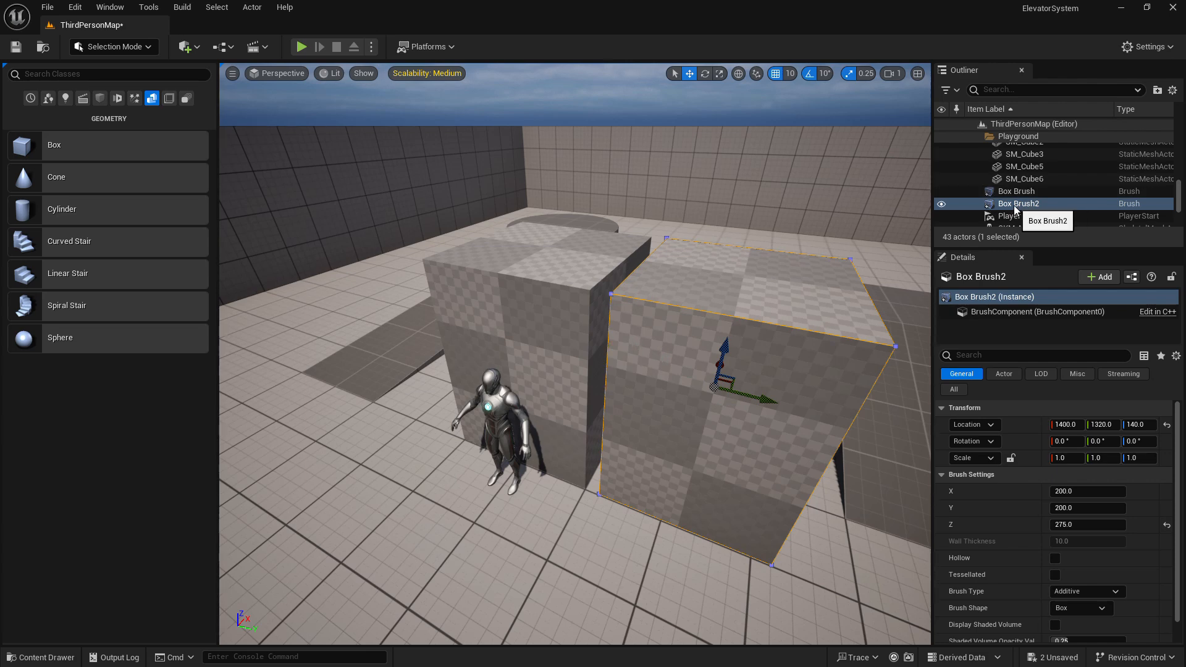
{"action": "left_click", "coordinate": [1089, 593]}
{"action": "left_click", "coordinate": [1082, 618]}
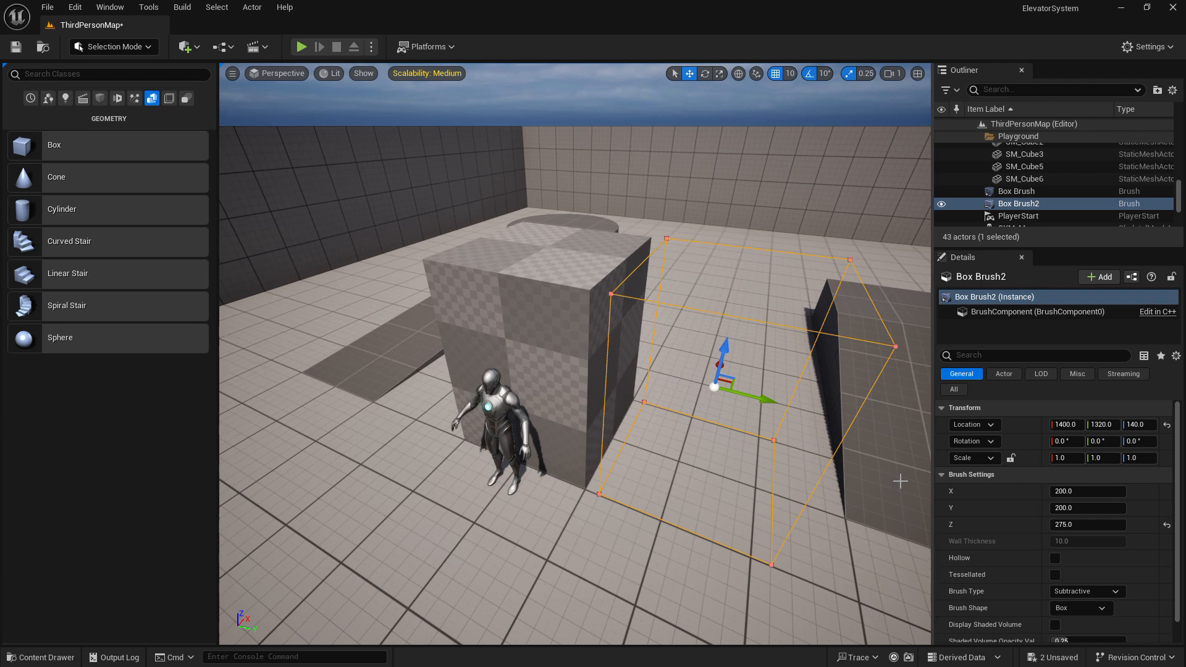
Step: Copy the original box brush's location and paste it onto the subtractive Box Brush2 so both share X 1400, Y 1100, Z 140
{"action": "left_click", "coordinate": [572, 283]}
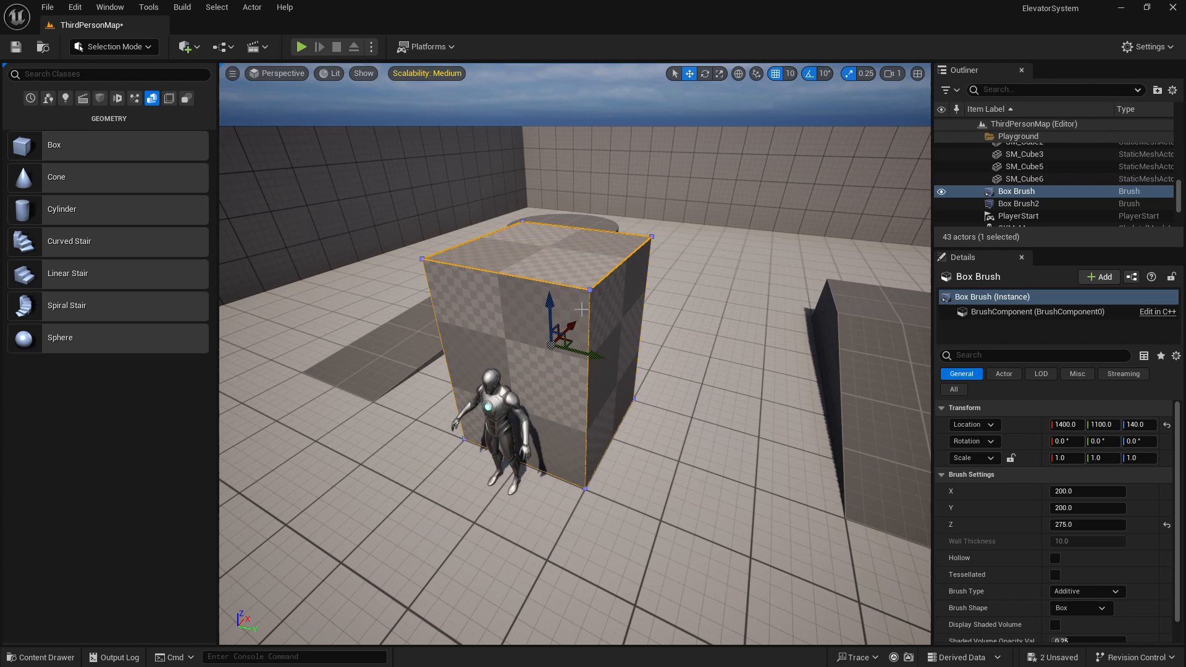
{"action": "right_click", "coordinate": [943, 424]}
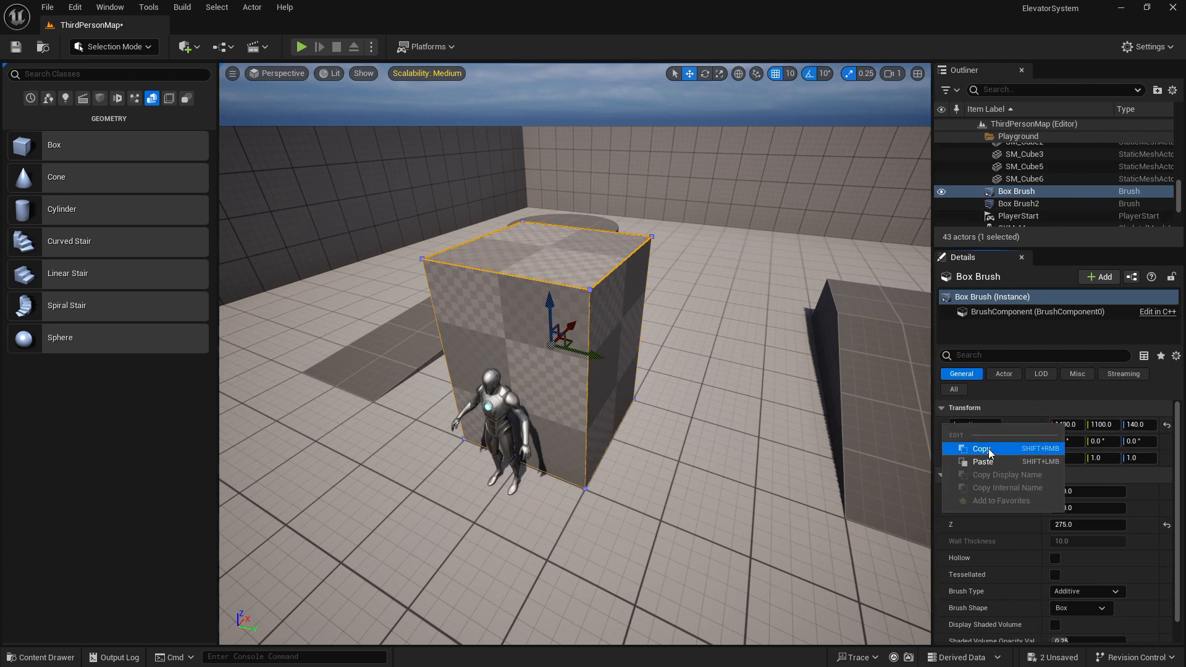
{"action": "left_click", "coordinate": [989, 449]}
{"action": "left_click", "coordinate": [1006, 204]}
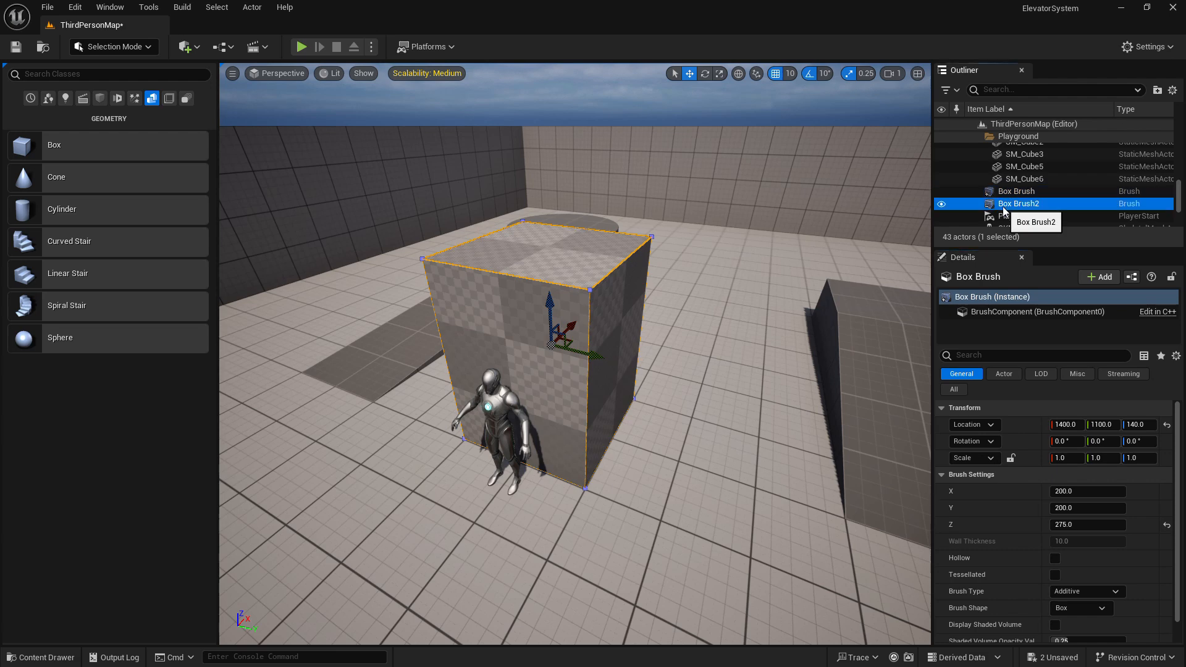
{"action": "right_click", "coordinate": [943, 423]}
{"action": "left_click", "coordinate": [984, 458]}
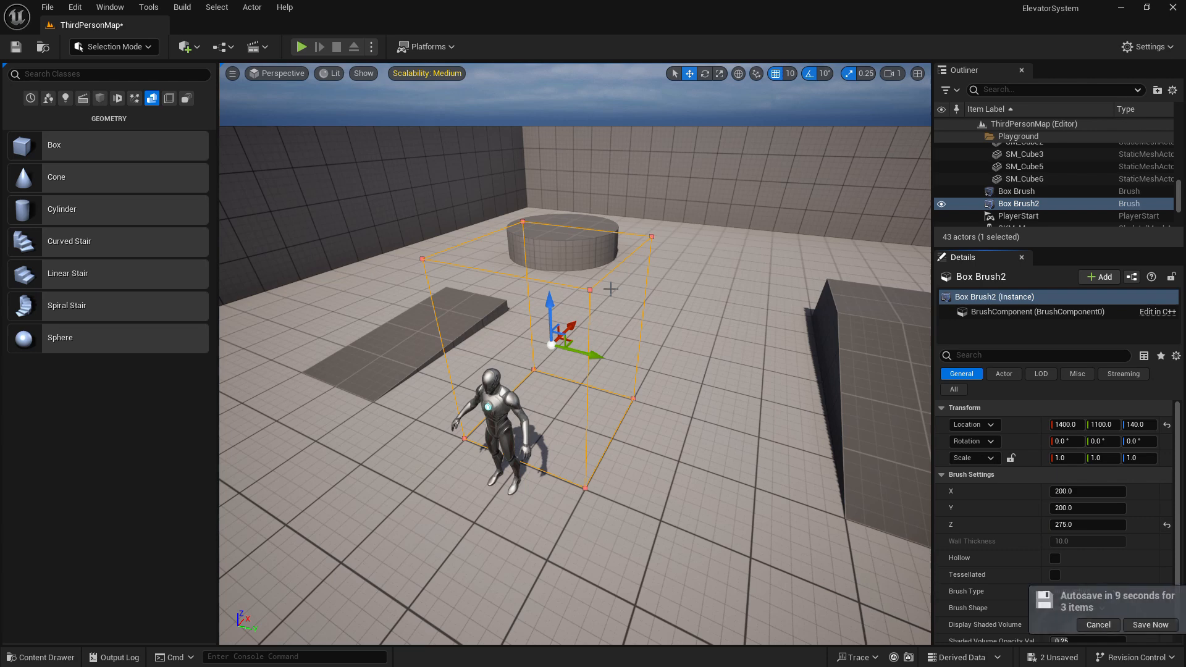
Step: Run the pending autosave immediately and close the Place Actors browser
{"action": "left_click", "coordinate": [1136, 624]}
{"action": "left_click", "coordinate": [5, 64]}
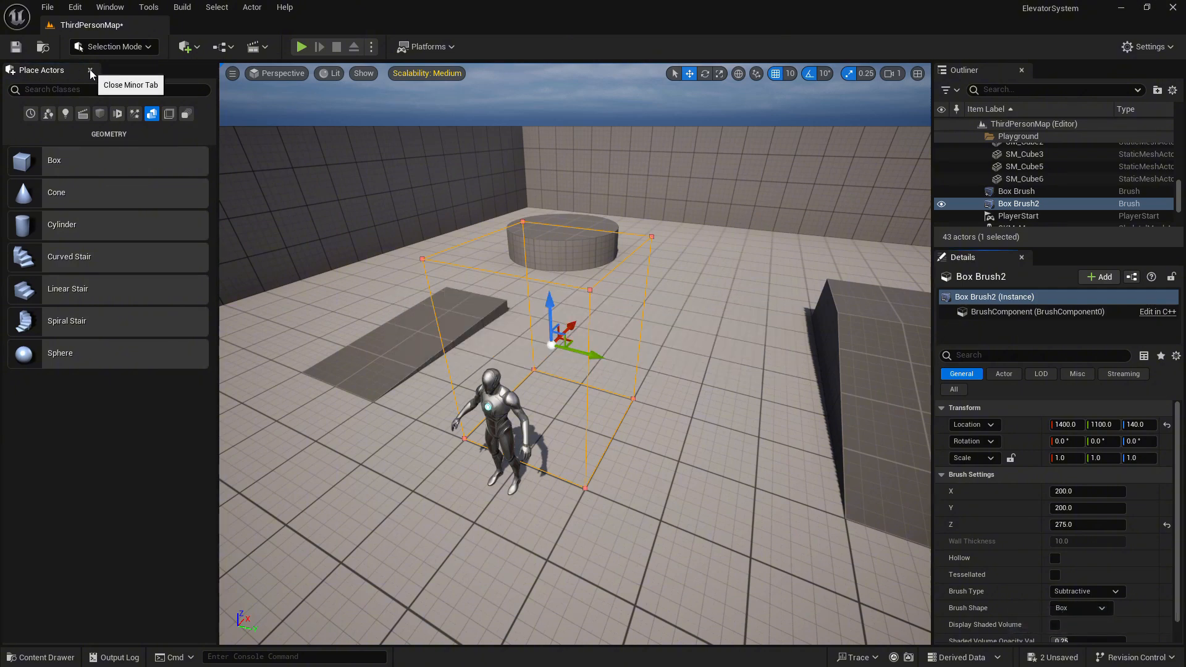
{"action": "left_click", "coordinate": [90, 70]}
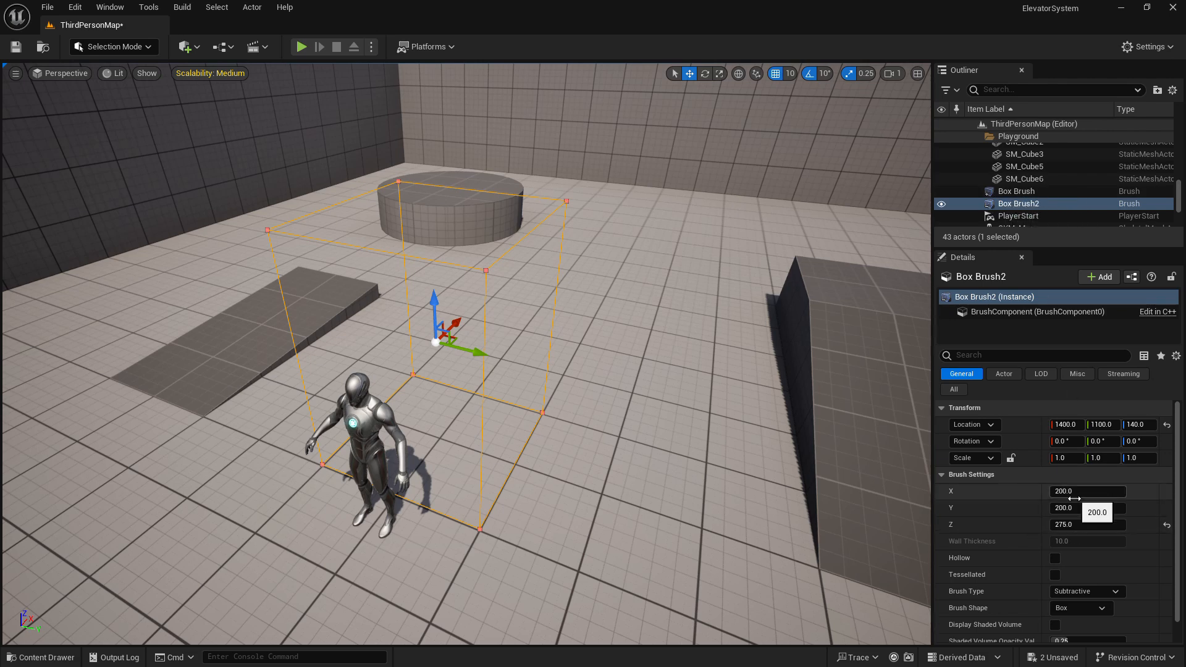
Step: Reduce the subtractive brush's Y size by 10 to 190 to leave side walls
{"action": "left_click", "coordinate": [1115, 510]}
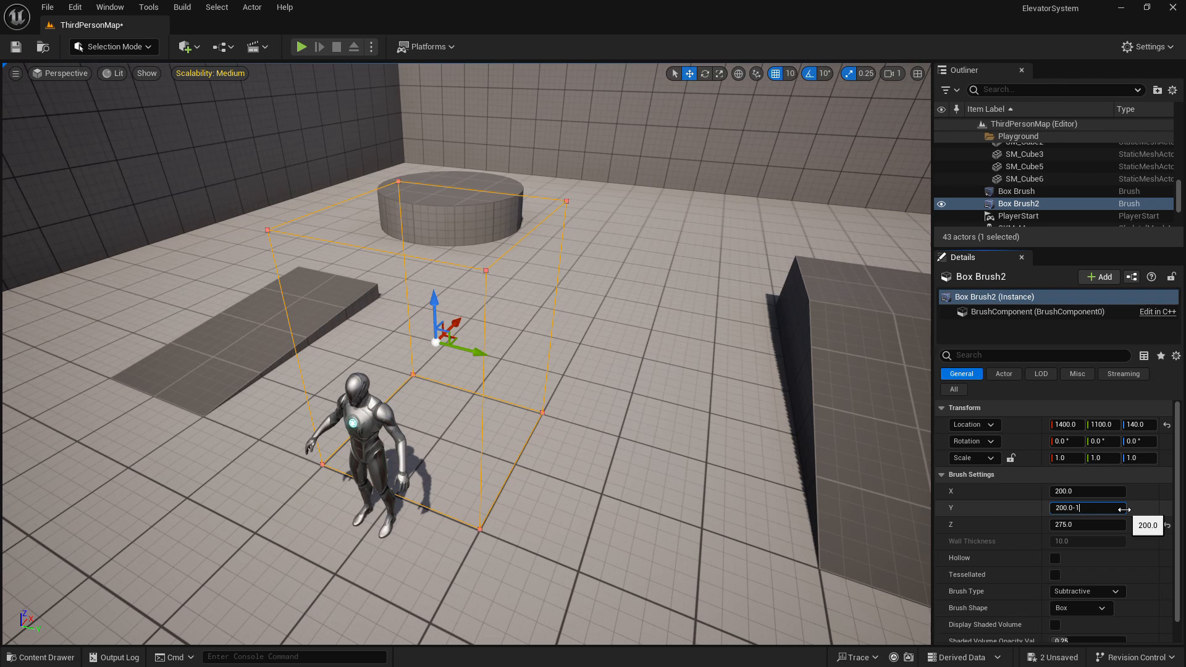
{"action": "key", "text": "Return"}
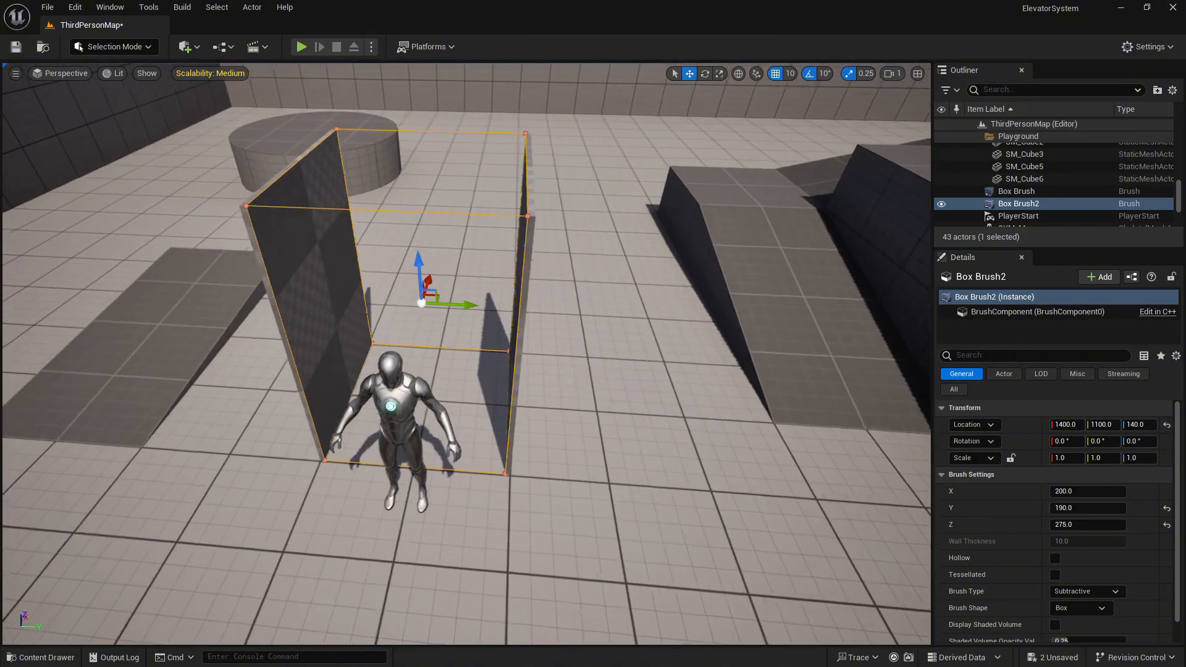
{"action": "right_click_drag", "start_coordinate": [419, 366], "coordinate": [419, 366]}
{"action": "right_click_drag", "start_coordinate": [367, 282], "coordinate": [367, 283]}
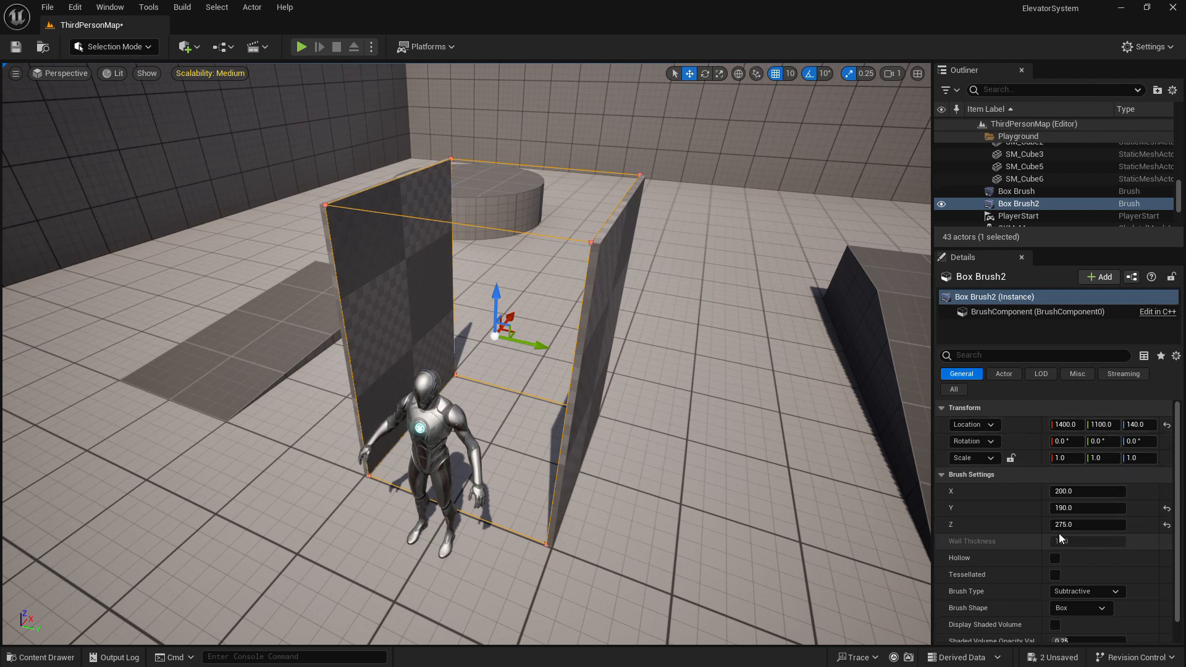
Step: Reduce the subtractive brush's Z size by 10 to 265 to leave a floor and ceiling
{"action": "left_click", "coordinate": [1087, 525]}
{"action": "left_click", "coordinate": [1105, 528]}
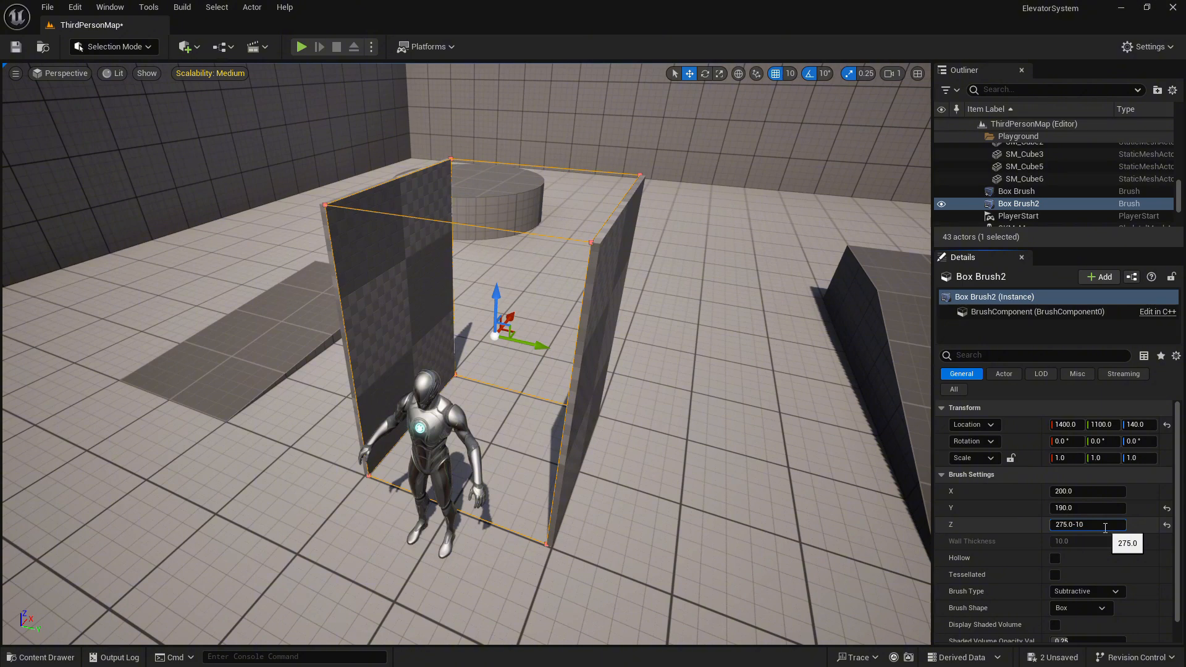
{"action": "type", "text": "-10"}
{"action": "key", "text": "Return"}
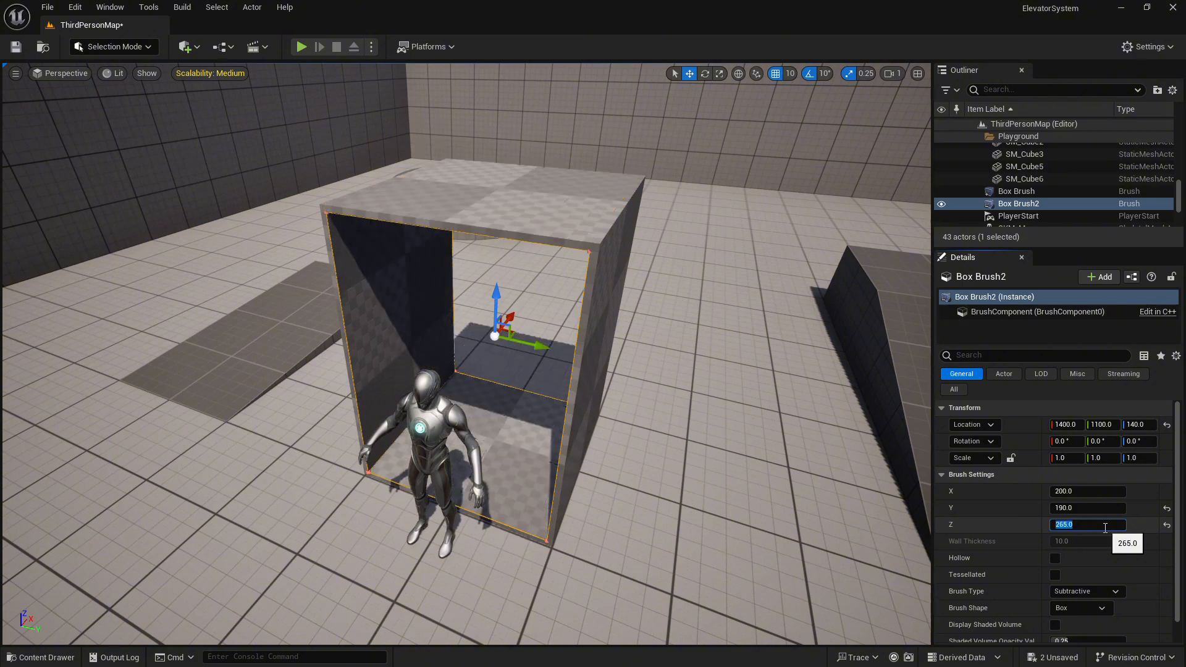
Step: Shift the subtractive brush's X location by -10 to 1390 to leave a back wall, and inspect the hollowed cabin
{"action": "mouse_move", "coordinate": [355, 348]}
{"action": "right_mouse_down"}
{"action": "mouse_move", "coordinate": [370, 346]}
{"action": "mouse_move", "coordinate": [367, 267]}
{"action": "right_mouse_up"}
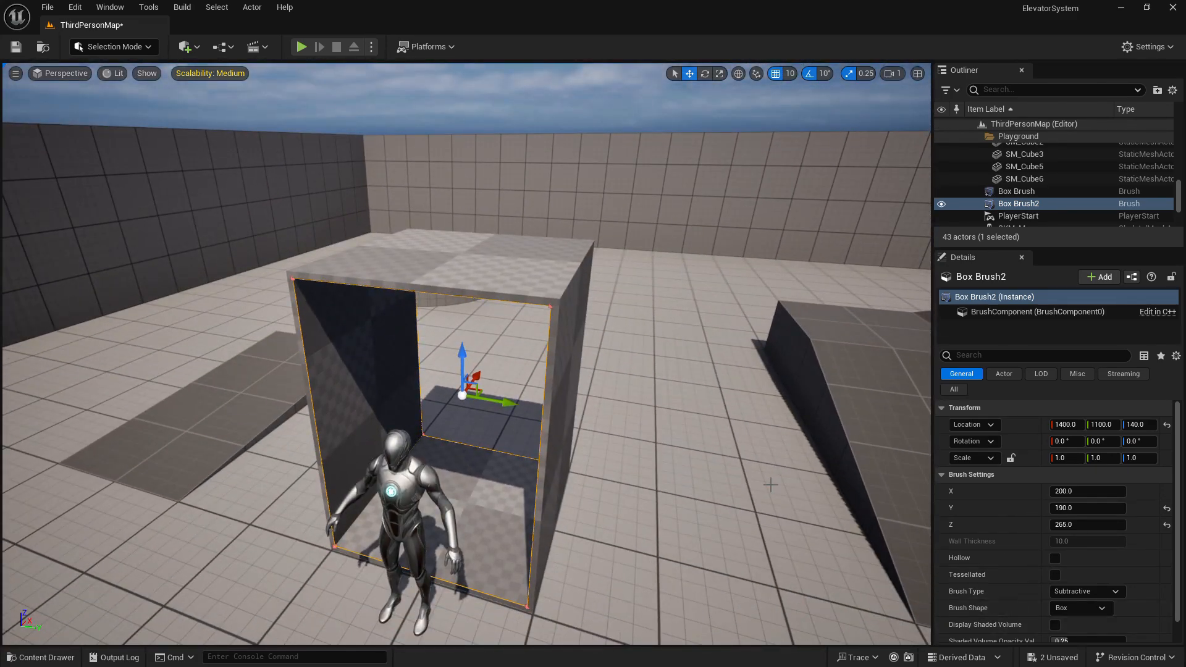
{"action": "right_click_drag", "start_coordinate": [593, 466], "coordinate": [512, 450]}
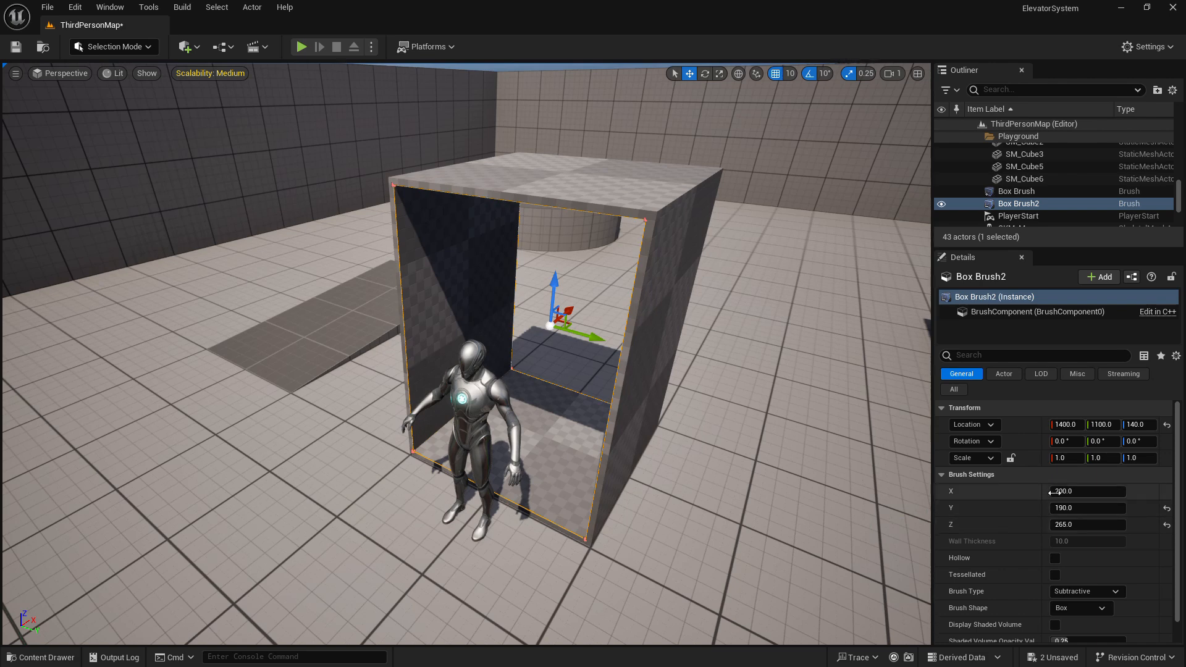
{"action": "left_click", "coordinate": [1075, 424]}
{"action": "left_click", "coordinate": [1077, 424]}
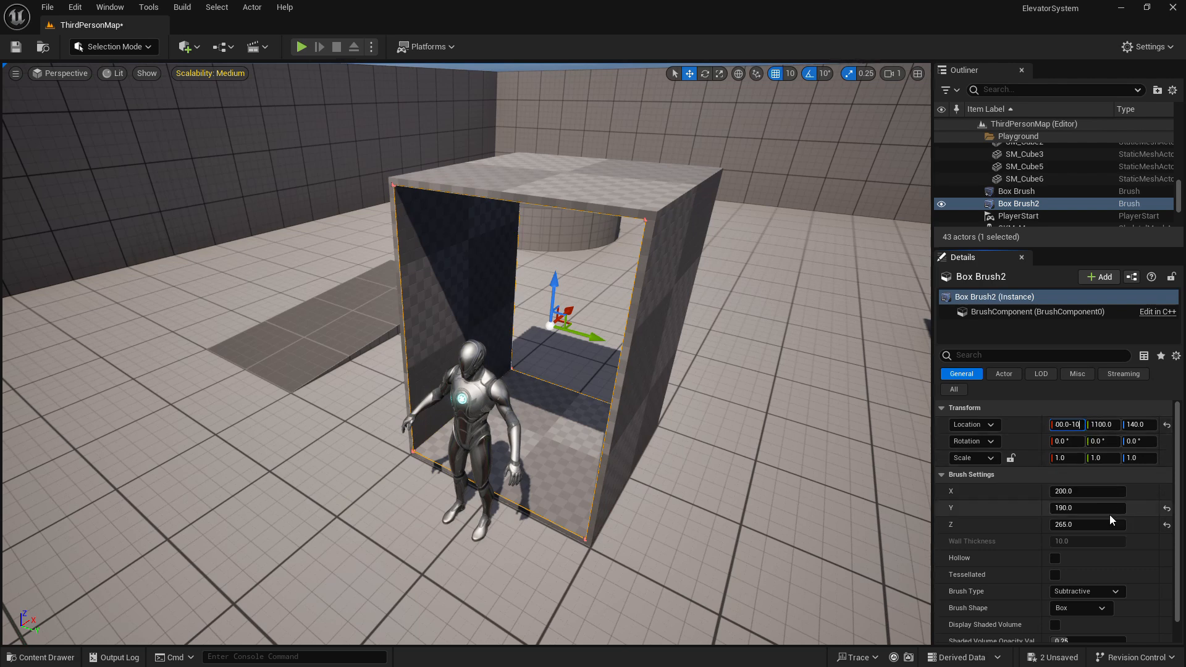
{"action": "key", "text": "Return"}
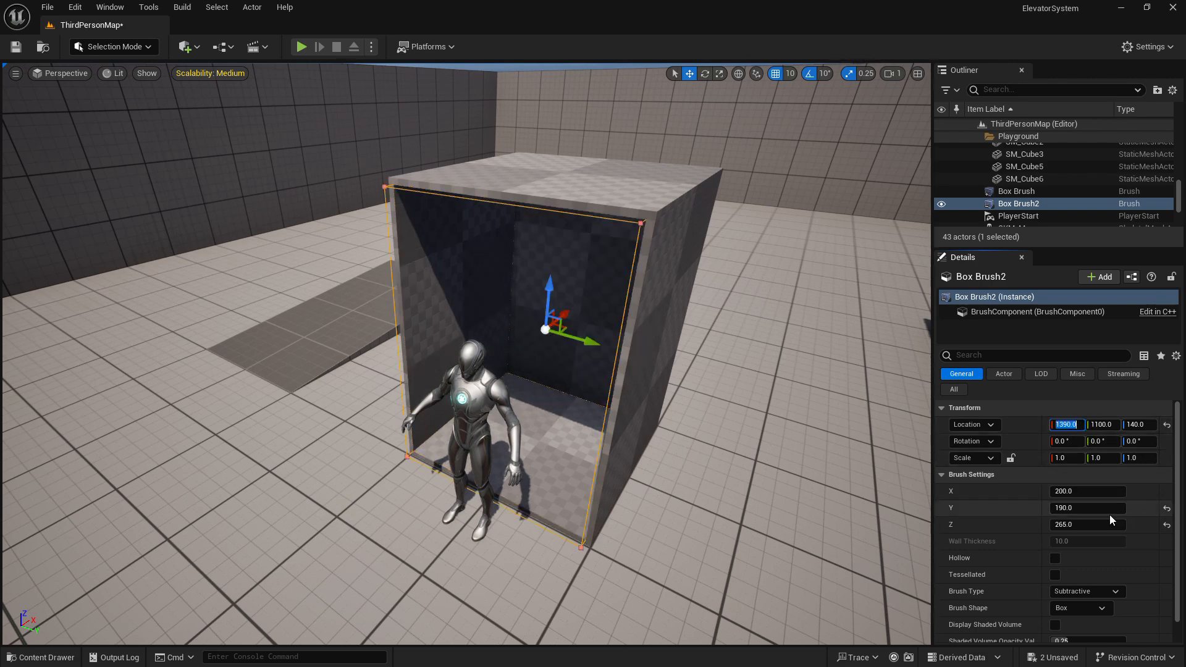
{"action": "right_click_drag", "start_coordinate": [476, 460], "coordinate": [334, 432]}
{"action": "right_click_drag", "start_coordinate": [710, 370], "coordinate": [729, 368]}
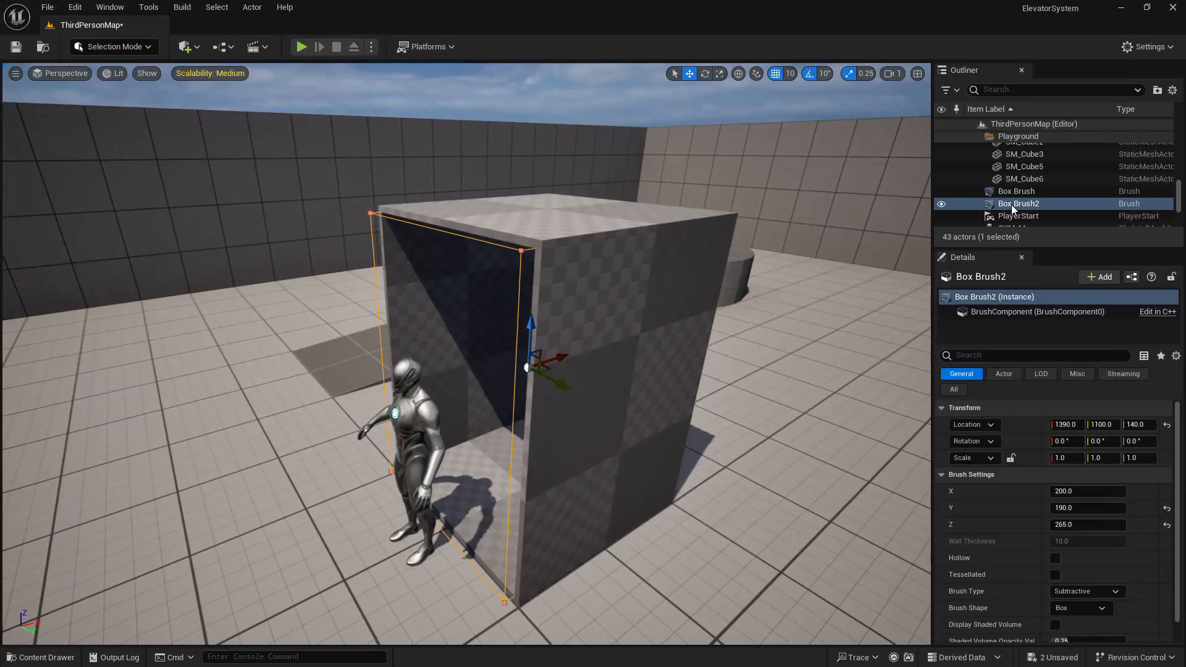
{"action": "mouse_move", "coordinate": [492, 354]}
{"action": "right_mouse_down"}
{"action": "mouse_move", "coordinate": [494, 402]}
{"action": "mouse_move", "coordinate": [556, 408]}
{"action": "mouse_move", "coordinate": [581, 438]}
{"action": "mouse_move", "coordinate": [495, 439]}
{"action": "mouse_move", "coordinate": [605, 420]}
{"action": "mouse_move", "coordinate": [550, 432]}
{"action": "mouse_move", "coordinate": [544, 396]}
{"action": "mouse_move", "coordinate": [482, 383]}
{"action": "mouse_move", "coordinate": [525, 383]}
{"action": "mouse_move", "coordinate": [482, 383]}
{"action": "mouse_move", "coordinate": [503, 383]}
{"action": "right_mouse_up"}
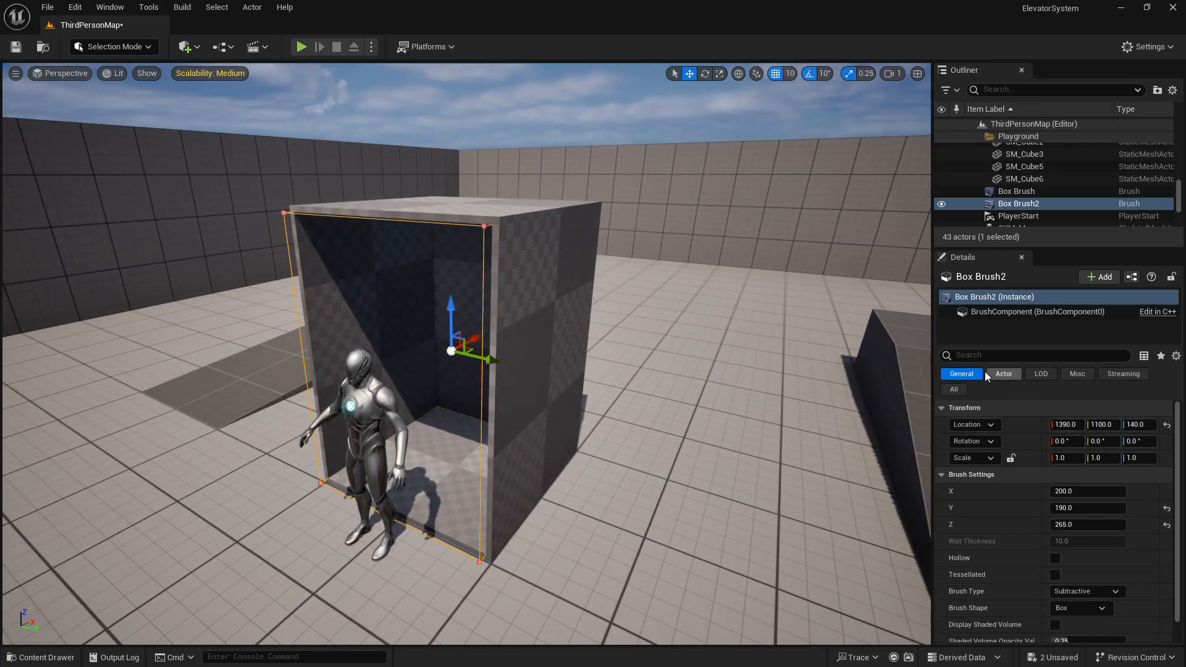
Step: Raise the additive and subtractive brushes together to a Z location of 340 to expose the cabin's underside
{"action": "left_click", "coordinate": [1022, 192], "text": "ctrl"}
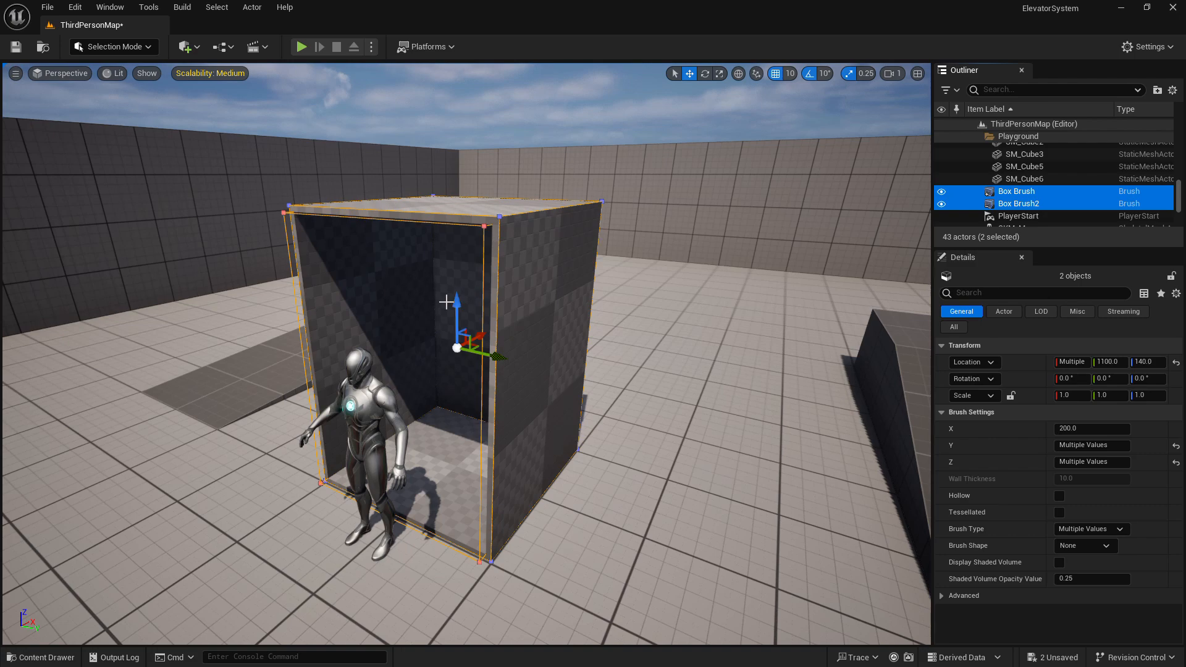
{"action": "left_click_drag", "start_coordinate": [456, 312], "coordinate": [478, 78]}
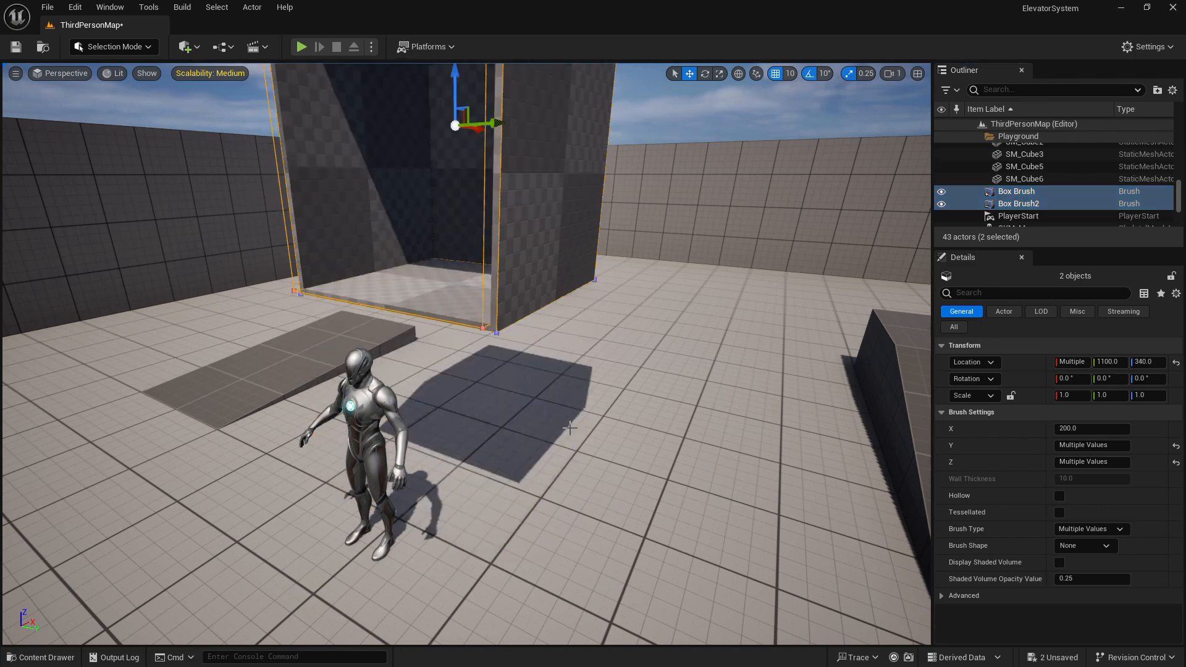
{"action": "mouse_move", "coordinate": [570, 428]}
{"action": "right_mouse_down"}
{"action": "mouse_move", "coordinate": [550, 460]}
{"action": "mouse_move", "coordinate": [540, 336]}
{"action": "mouse_move", "coordinate": [495, 328]}
{"action": "mouse_move", "coordinate": [477, 297]}
{"action": "mouse_move", "coordinate": [488, 329]}
{"action": "mouse_move", "coordinate": [478, 275]}
{"action": "mouse_move", "coordinate": [491, 309]}
{"action": "mouse_move", "coordinate": [485, 353]}
{"action": "mouse_move", "coordinate": [493, 309]}
{"action": "mouse_move", "coordinate": [483, 304]}
{"action": "mouse_move", "coordinate": [472, 365]}
{"action": "mouse_move", "coordinate": [492, 293]}
{"action": "right_mouse_up"}
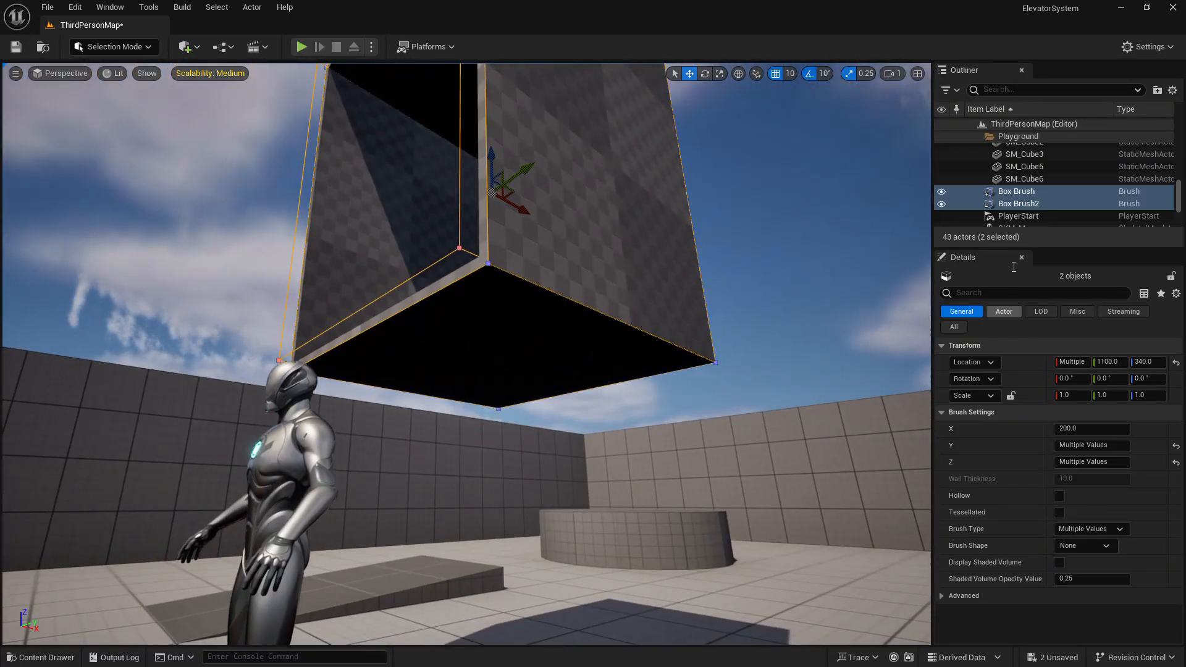
Step: Set the additive brush's pivot offset at a point on its underside, and check the subtractive brush's pivot
{"action": "left_click", "coordinate": [1017, 193]}
{"action": "left_click", "coordinate": [500, 342]}
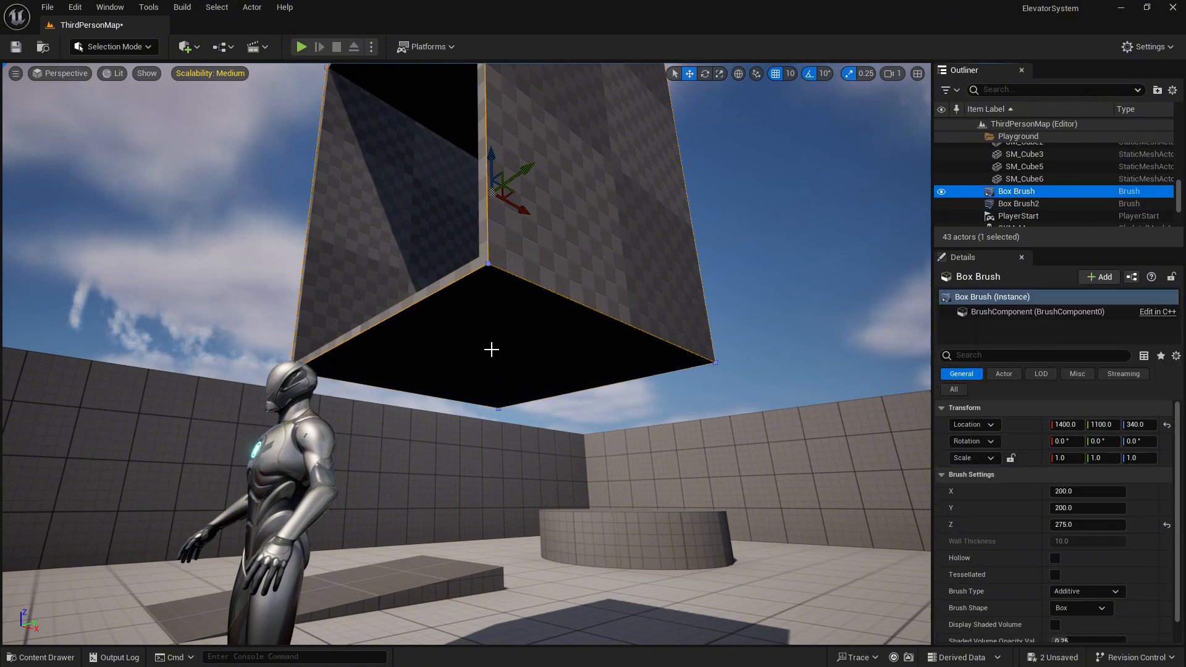
{"action": "left_click", "coordinate": [491, 350]}
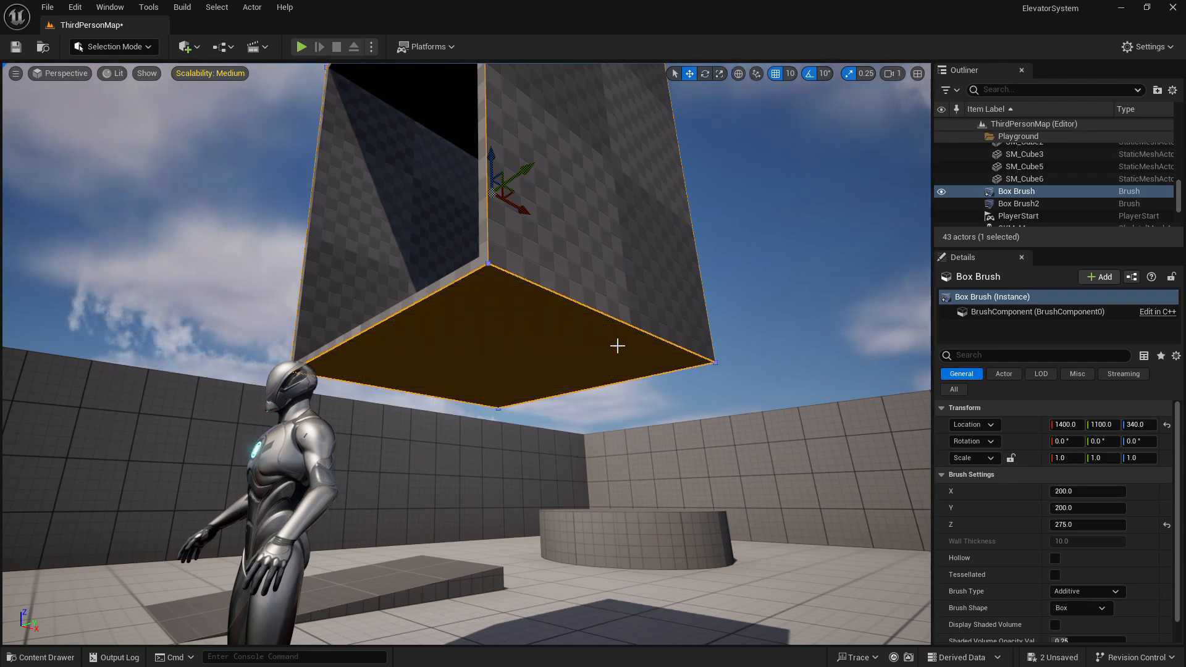
{"action": "right_click", "coordinate": [580, 343]}
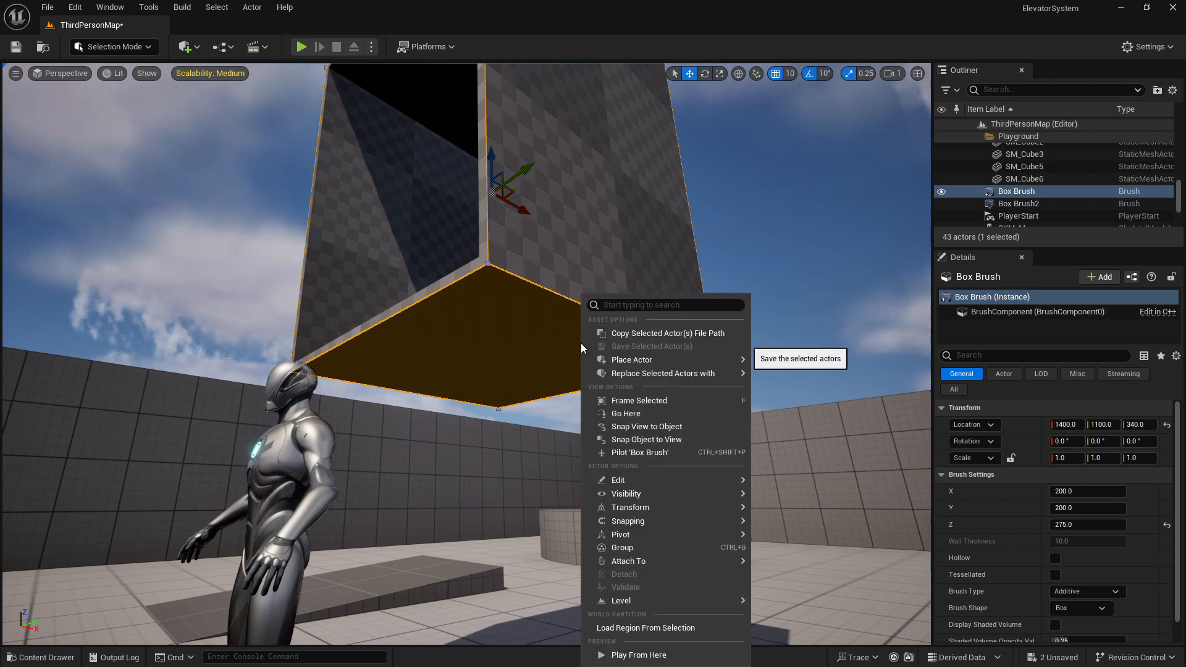
{"action": "mouse_move", "coordinate": [618, 538]}
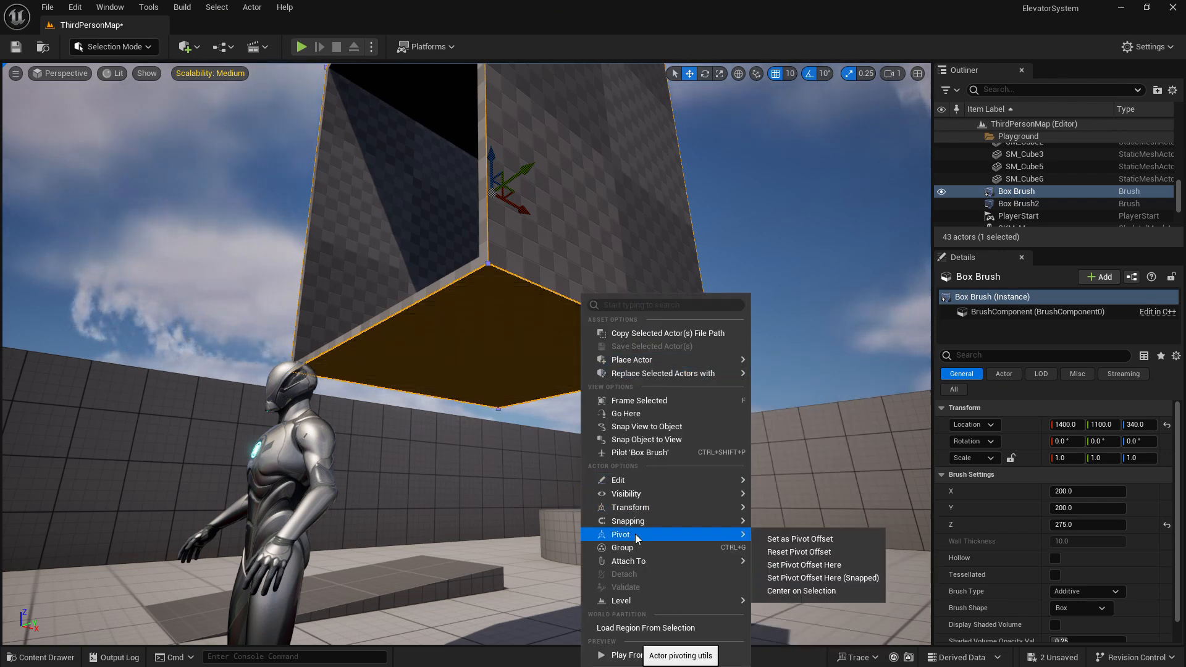
{"action": "left_click", "coordinate": [795, 565]}
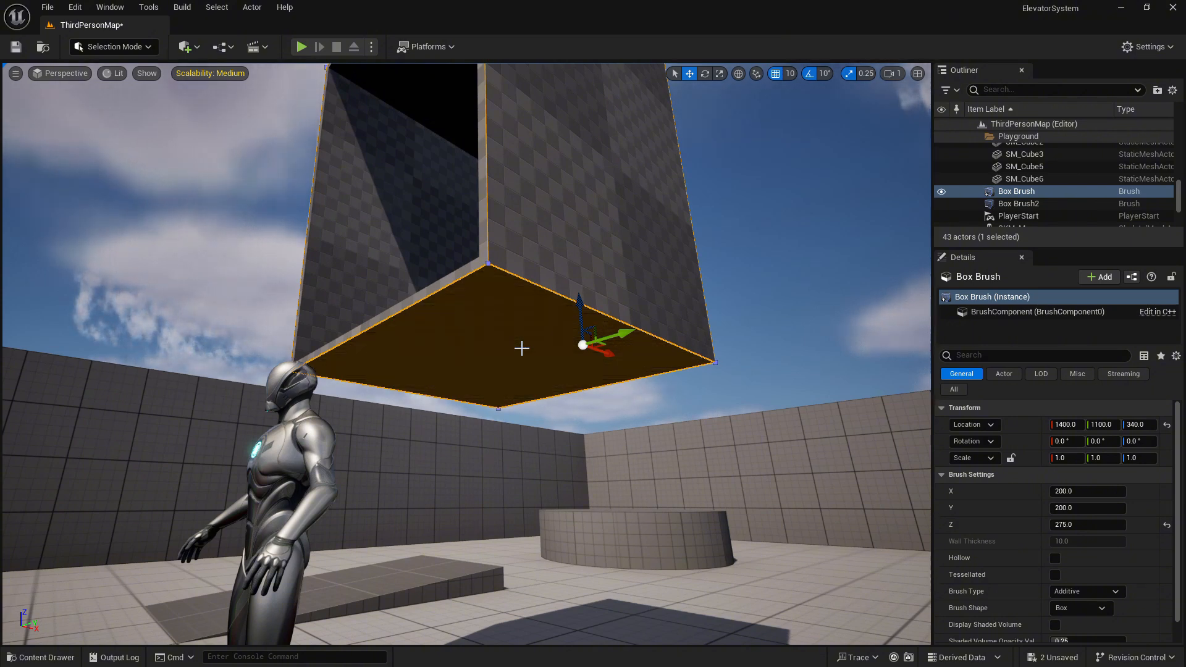
{"action": "left_click", "coordinate": [1020, 206]}
{"action": "scroll", "coordinate": [553, 300], "scroll_direction": "down", "scroll_amount": 5}
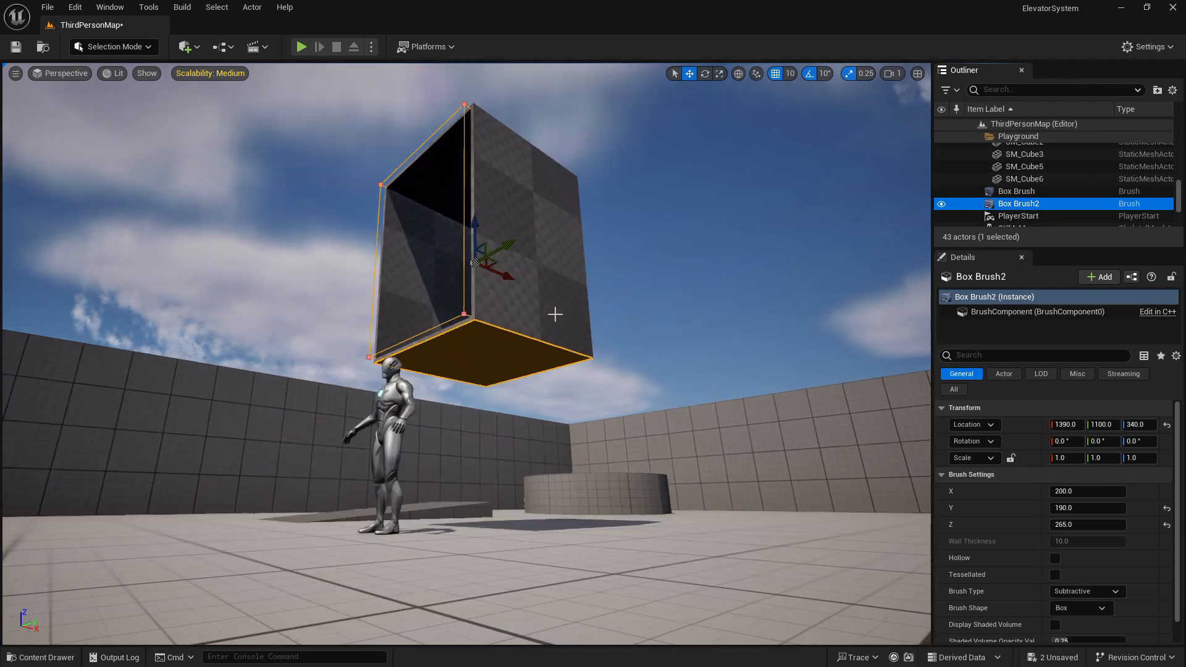
{"action": "scroll", "coordinate": [464, 192], "scroll_direction": "up", "scroll_amount": 4}
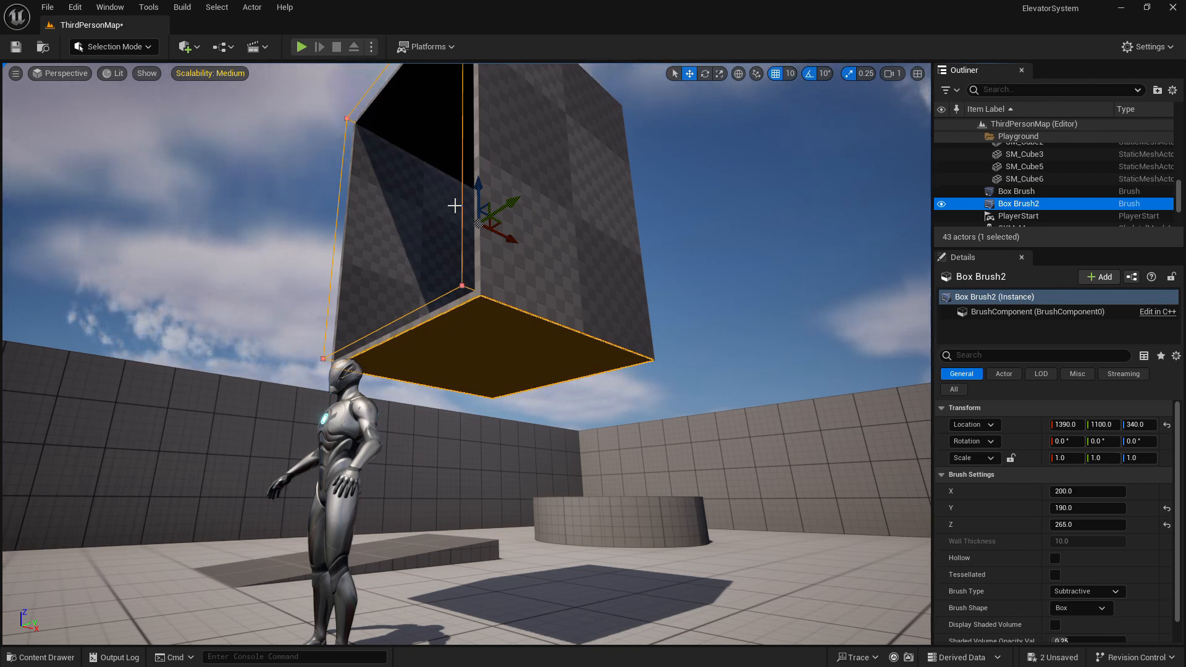
Step: Set the additive brush's pivot offset to a grid-snapped point near the middle of its underside
{"action": "left_click", "coordinate": [1017, 192]}
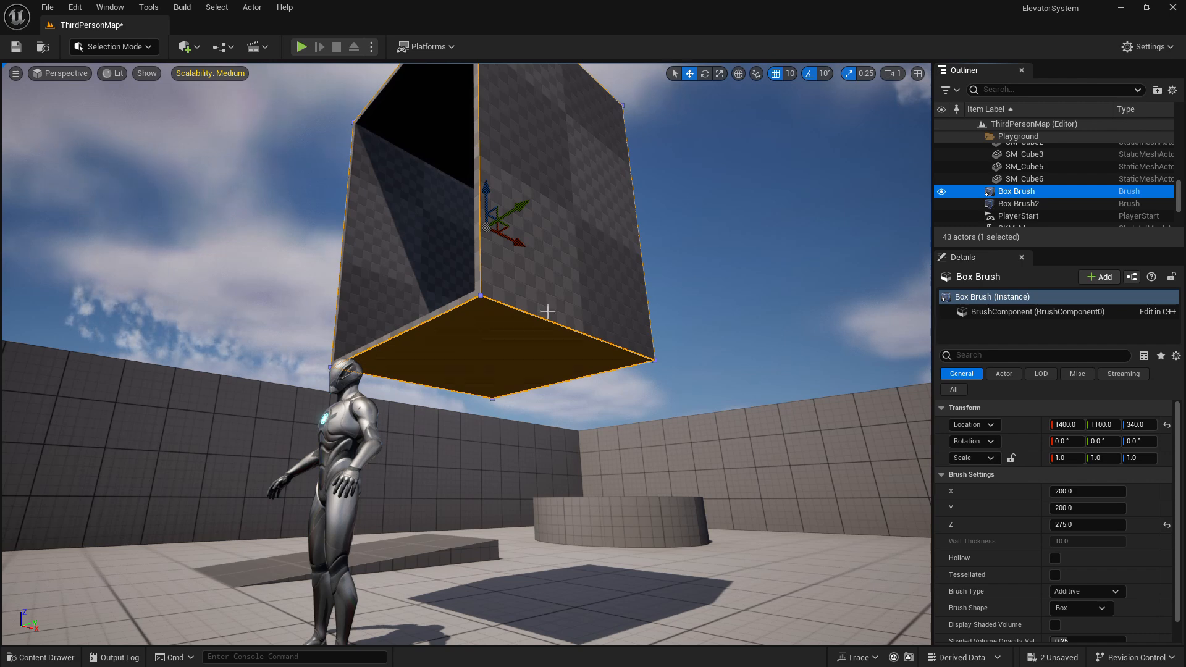
{"action": "right_click", "coordinate": [519, 330]}
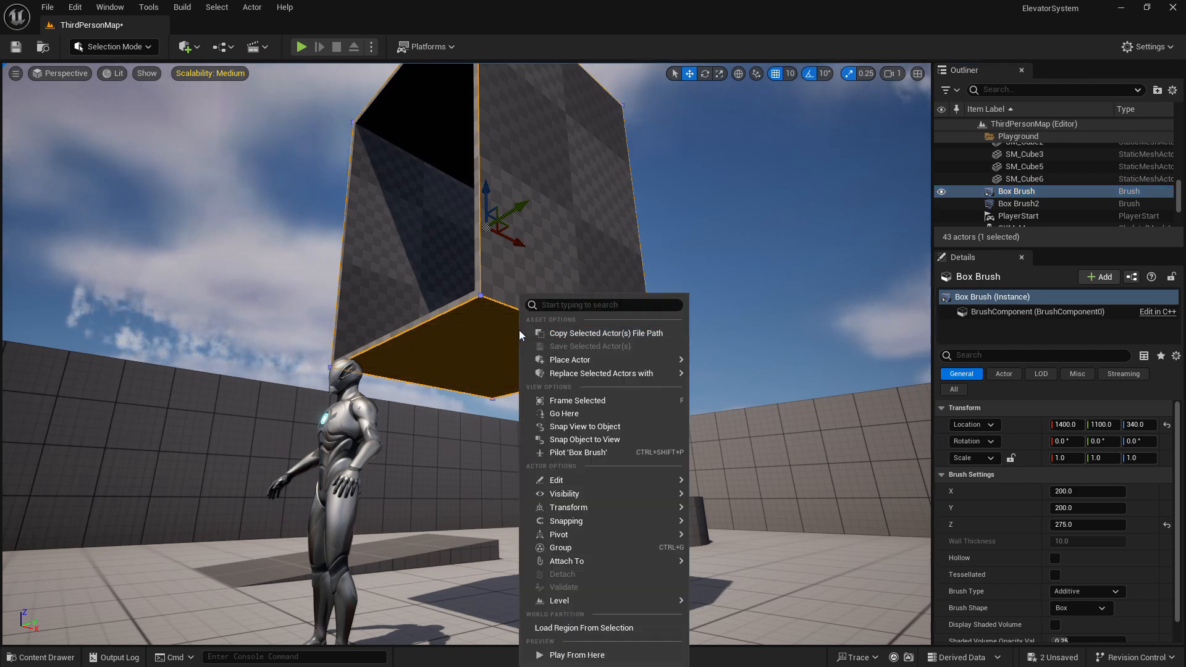
{"action": "left_click", "coordinate": [501, 357]}
{"action": "right_click", "coordinate": [490, 349]}
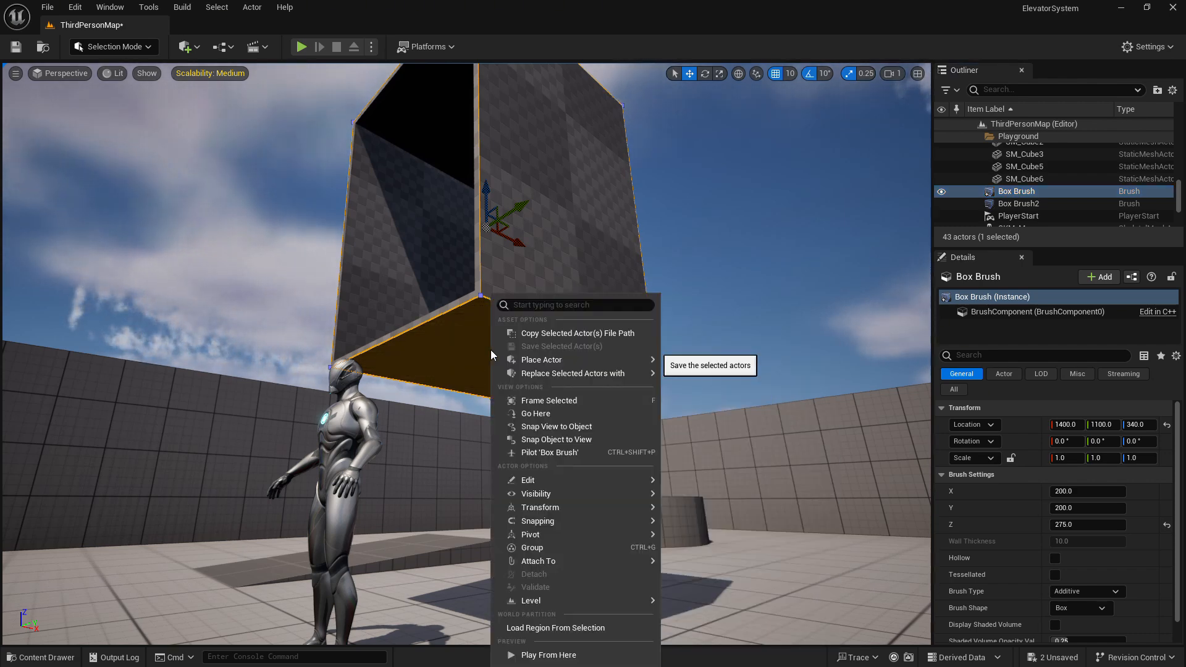
{"action": "mouse_move", "coordinate": [550, 536]}
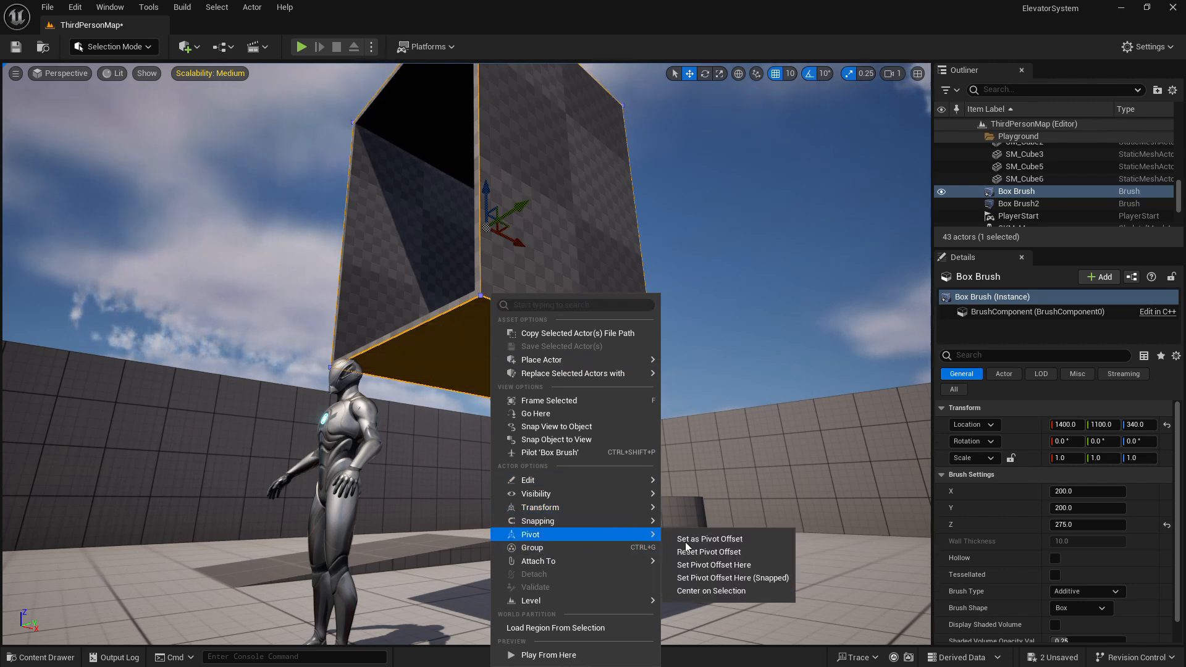
{"action": "left_click", "coordinate": [725, 581]}
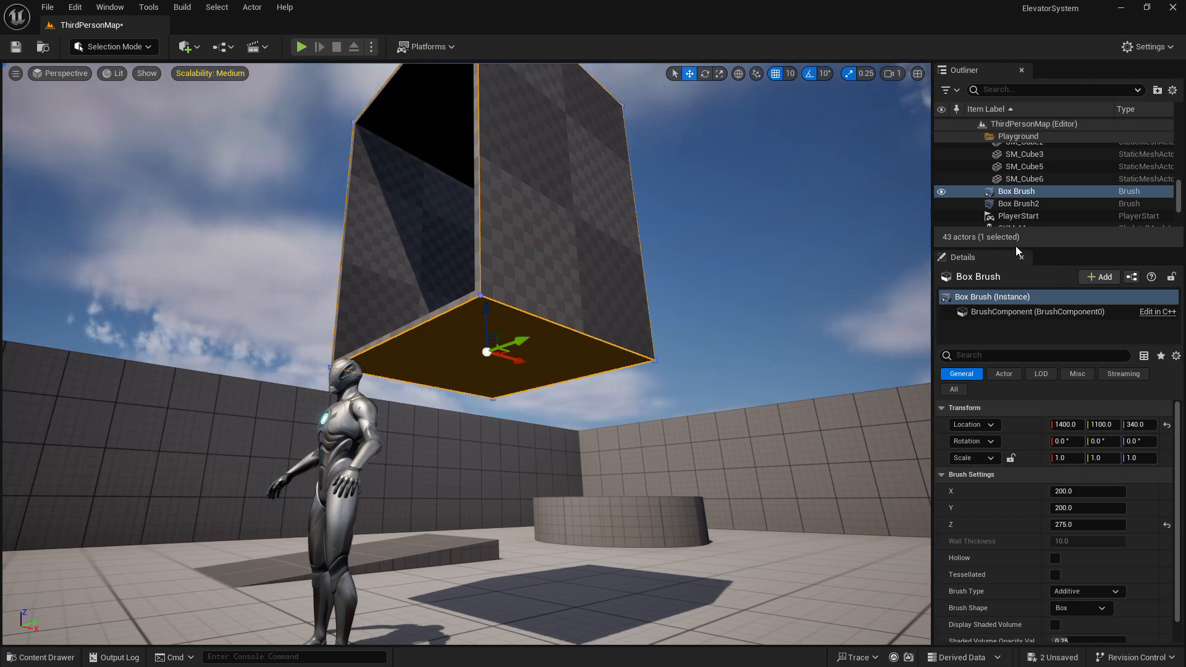
{"action": "left_click", "coordinate": [1012, 206]}
{"action": "key", "text": "Up"}
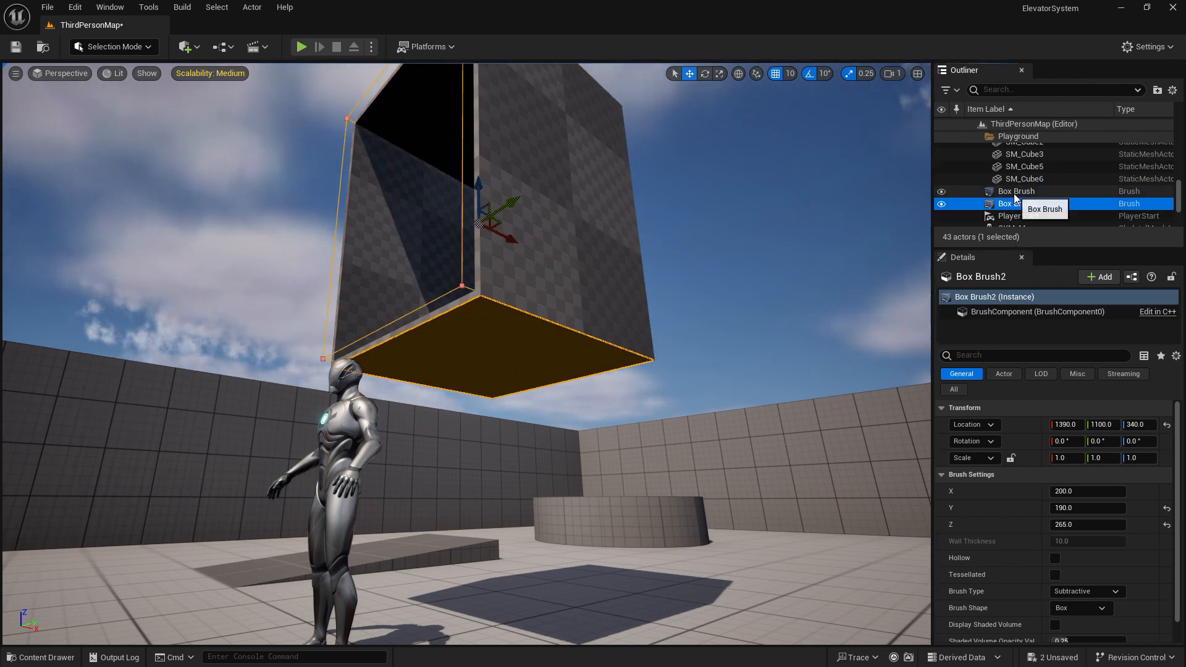
Step: Give both brushes one grid-snapped pivot near the middle of the cabin's underside and store it as their pivot offset
{"action": "left_click", "coordinate": [1015, 206]}
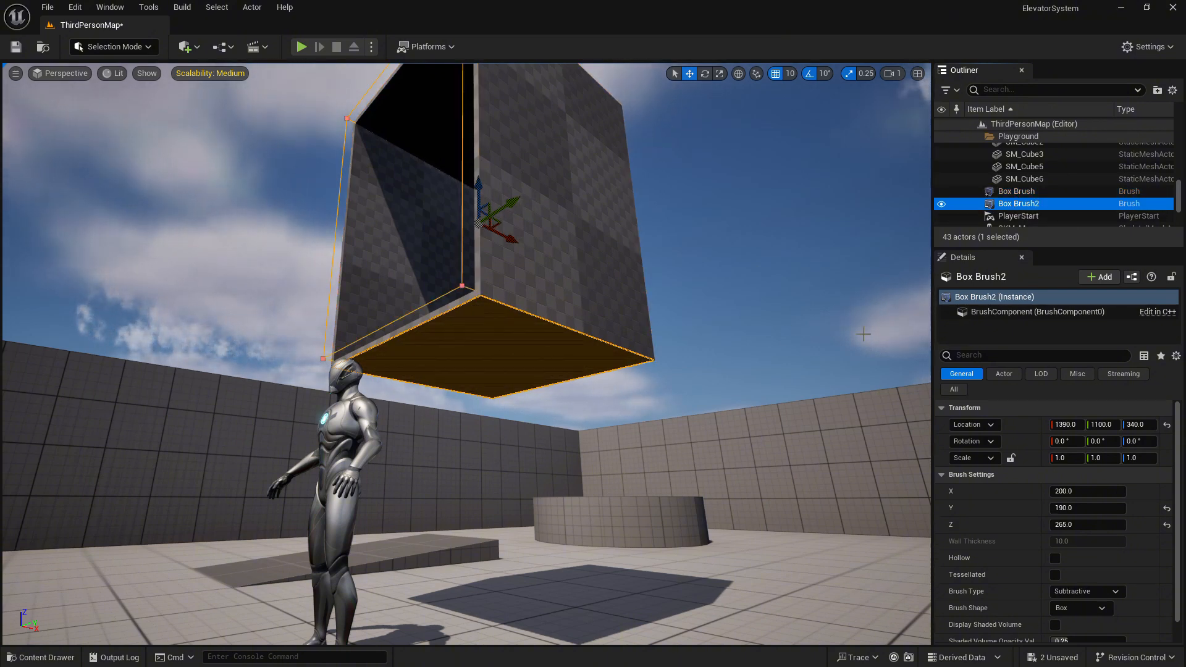
{"action": "left_click", "coordinate": [485, 355], "text": "ctrl"}
{"action": "right_click", "coordinate": [484, 355]}
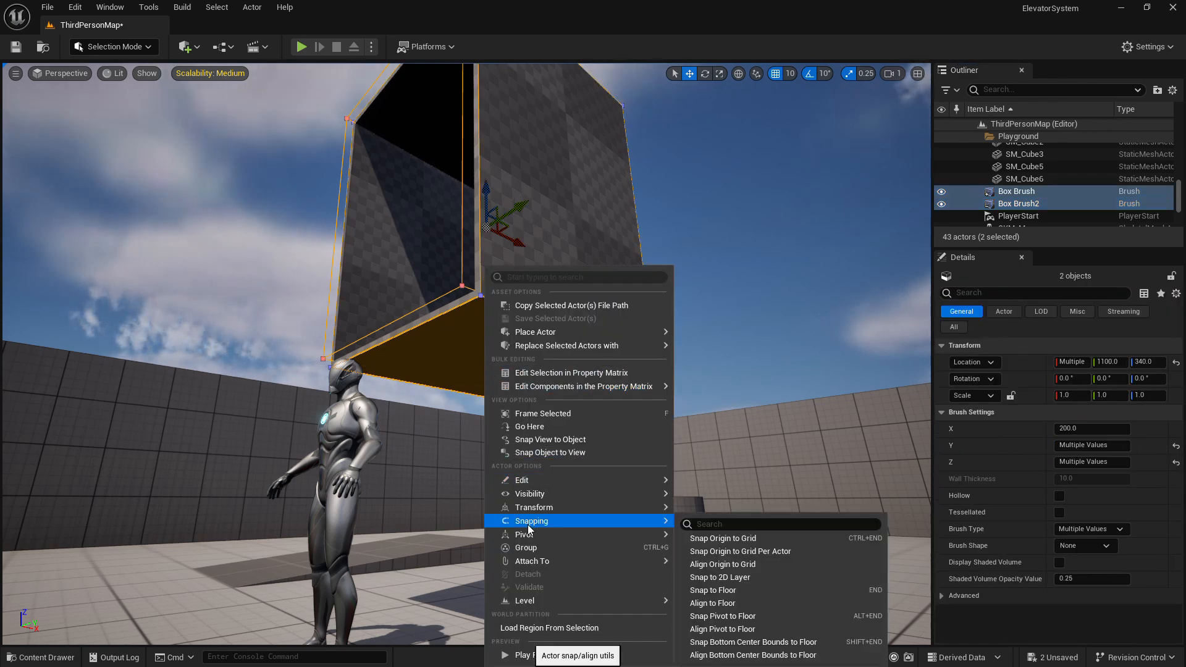
{"action": "mouse_move", "coordinate": [525, 534]}
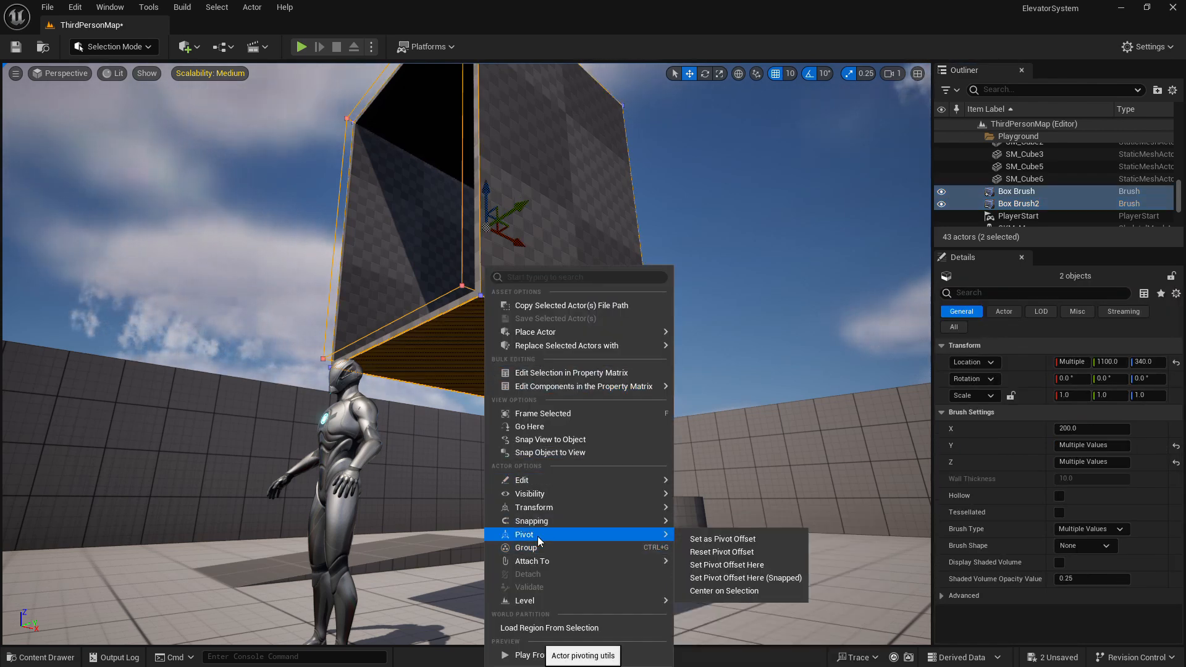
{"action": "left_click", "coordinate": [718, 578]}
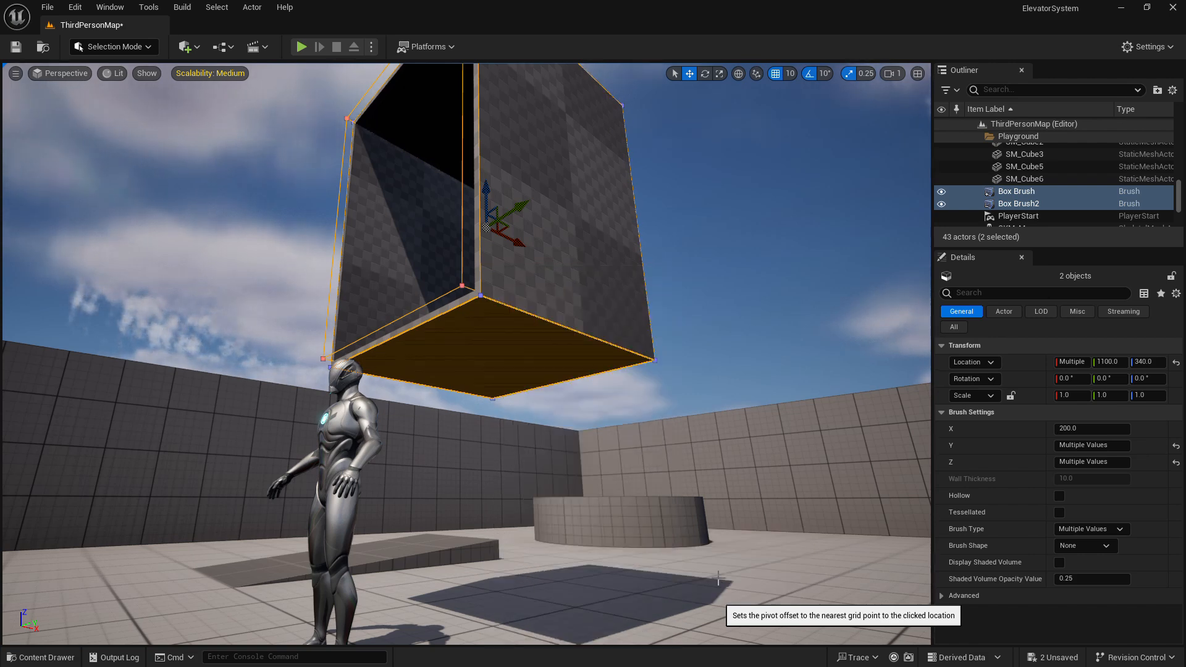
{"action": "right_click", "coordinate": [499, 383]}
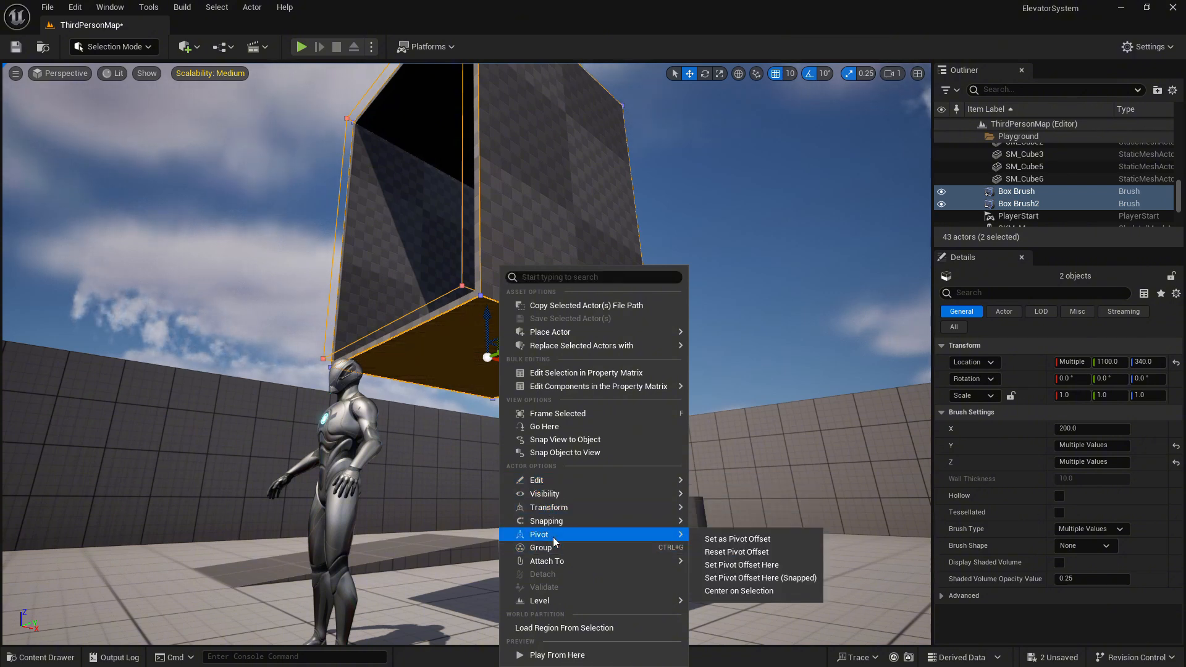
{"action": "left_click", "coordinate": [735, 540]}
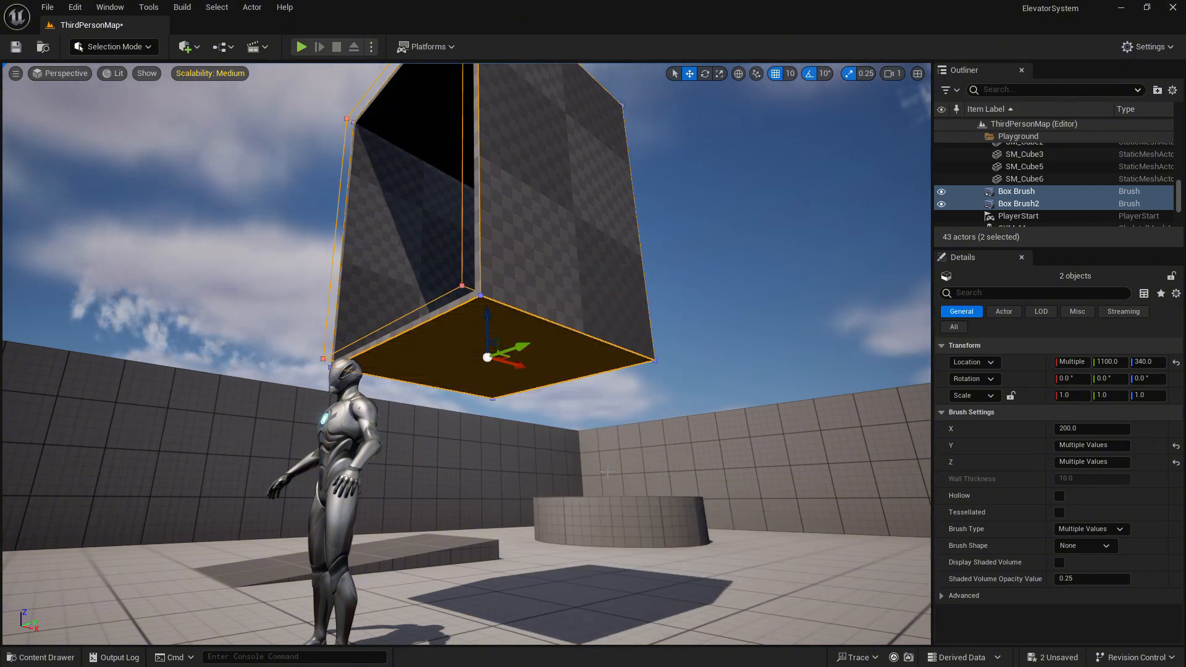
Step: Check the pivot position of the additive and subtractive brushes individually
{"action": "left_click", "coordinate": [1029, 193]}
{"action": "left_click", "coordinate": [1029, 204]}
{"action": "left_click", "coordinate": [1028, 192]}
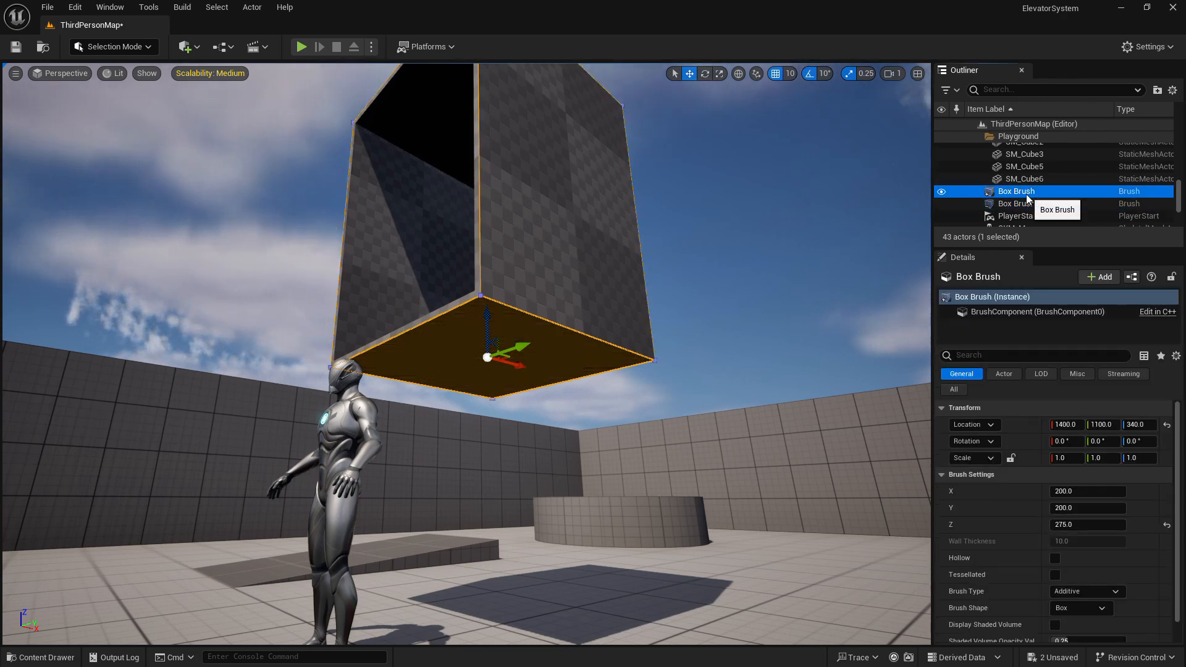
{"action": "left_click", "coordinate": [1028, 204]}
{"action": "left_click", "coordinate": [1027, 193]}
{"action": "left_click", "coordinate": [1027, 205]}
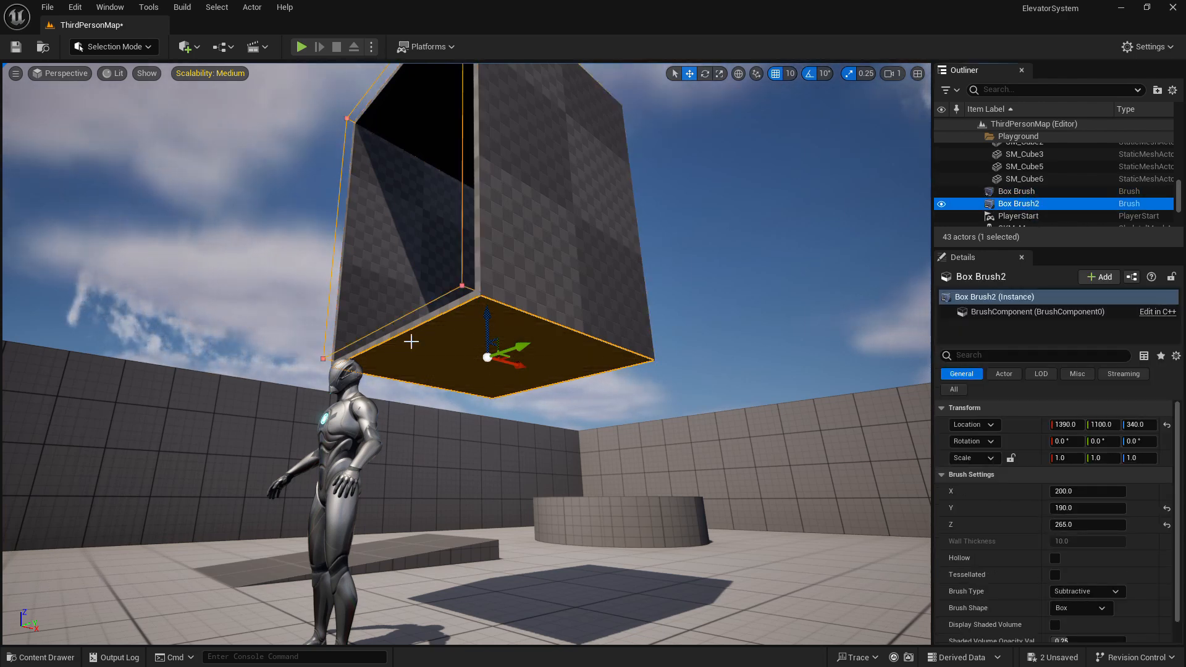
Step: Start creating a static mesh from both brushes, with _Game/Systems/ElevatorSystem as the destination folder
{"action": "left_click", "coordinate": [1020, 192], "text": "ctrl"}
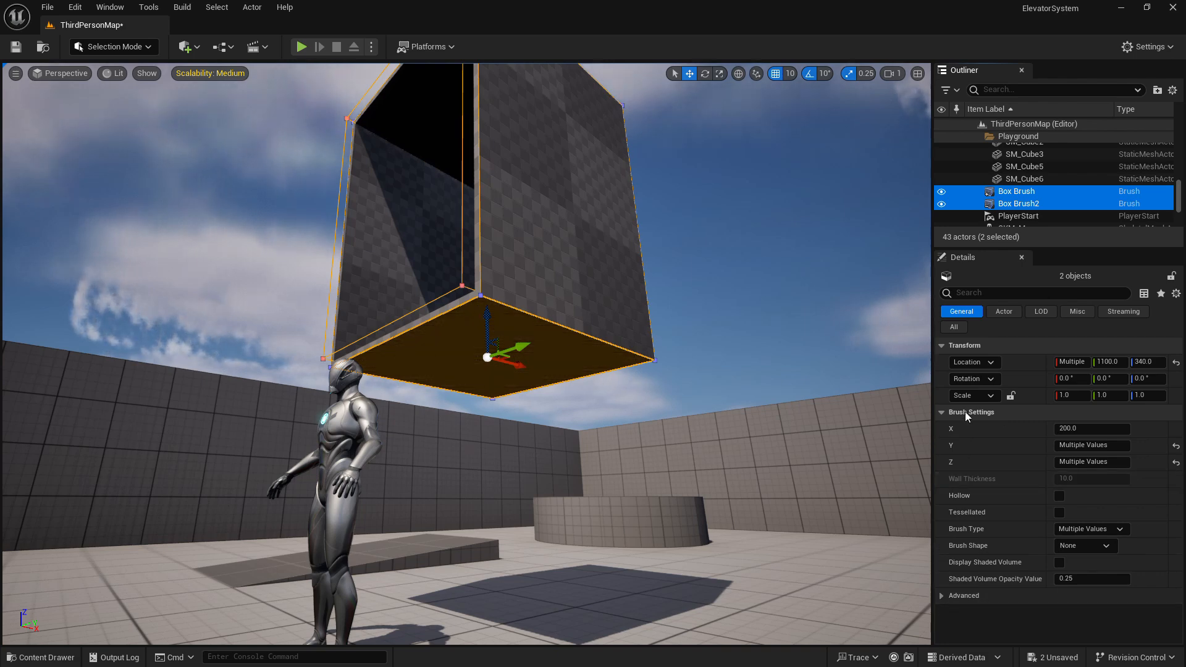
{"action": "left_click", "coordinate": [939, 600]}
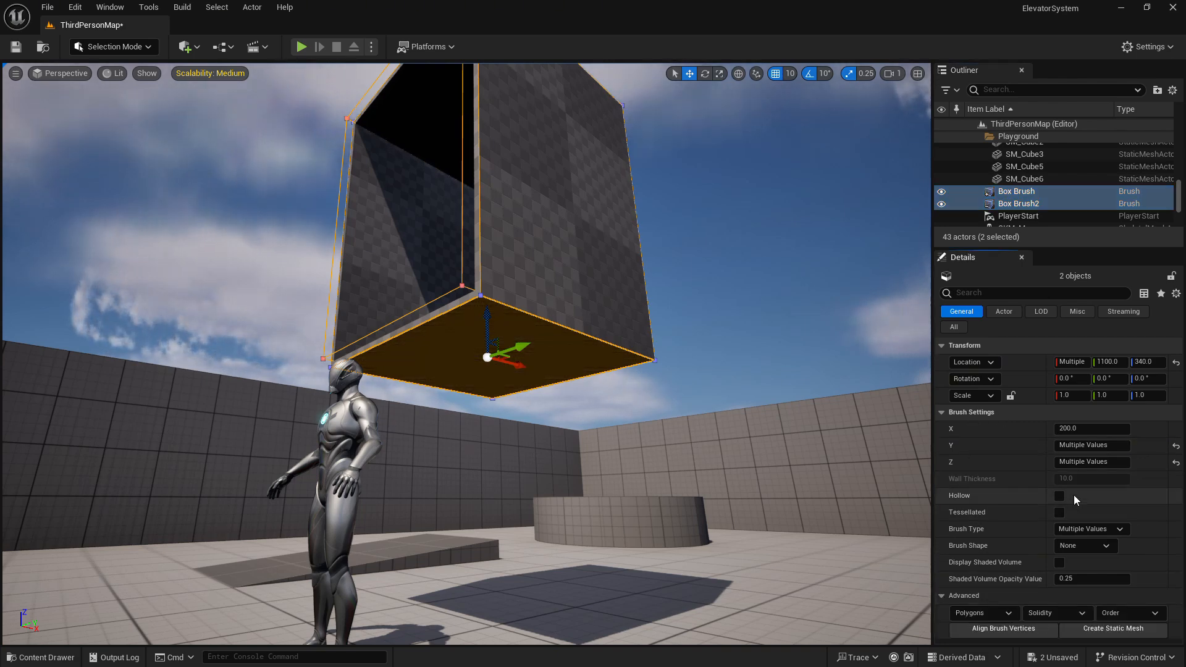
{"action": "left_click", "coordinate": [1107, 636]}
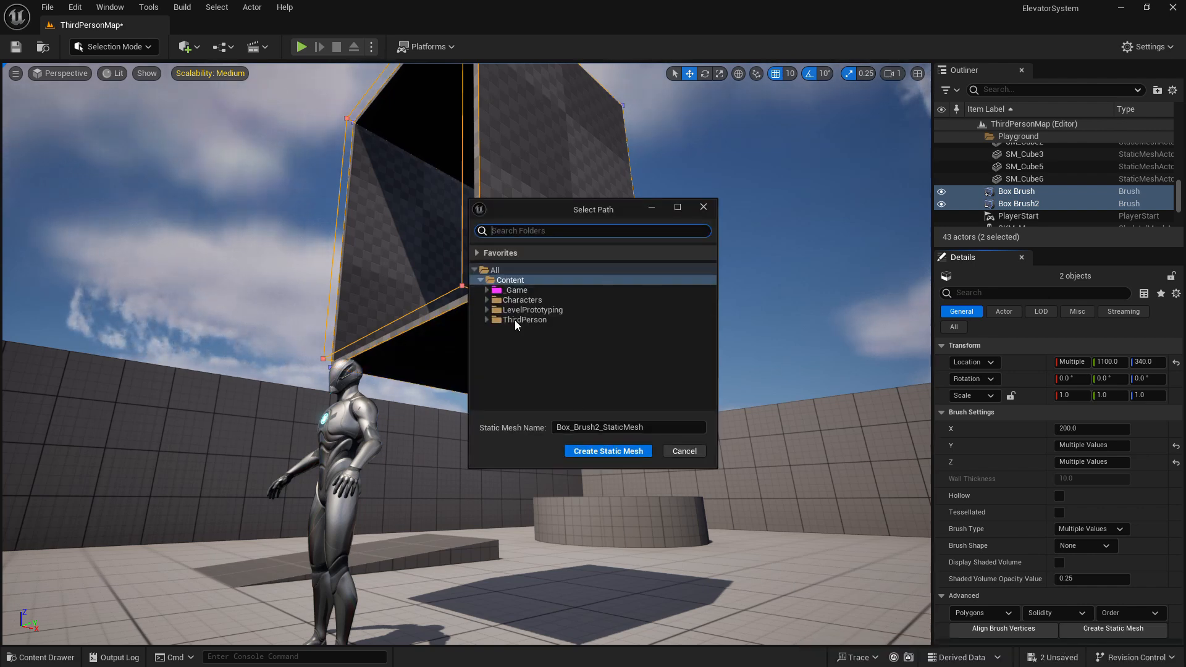
{"action": "left_click_drag", "start_coordinate": [539, 210], "coordinate": [665, 246]}
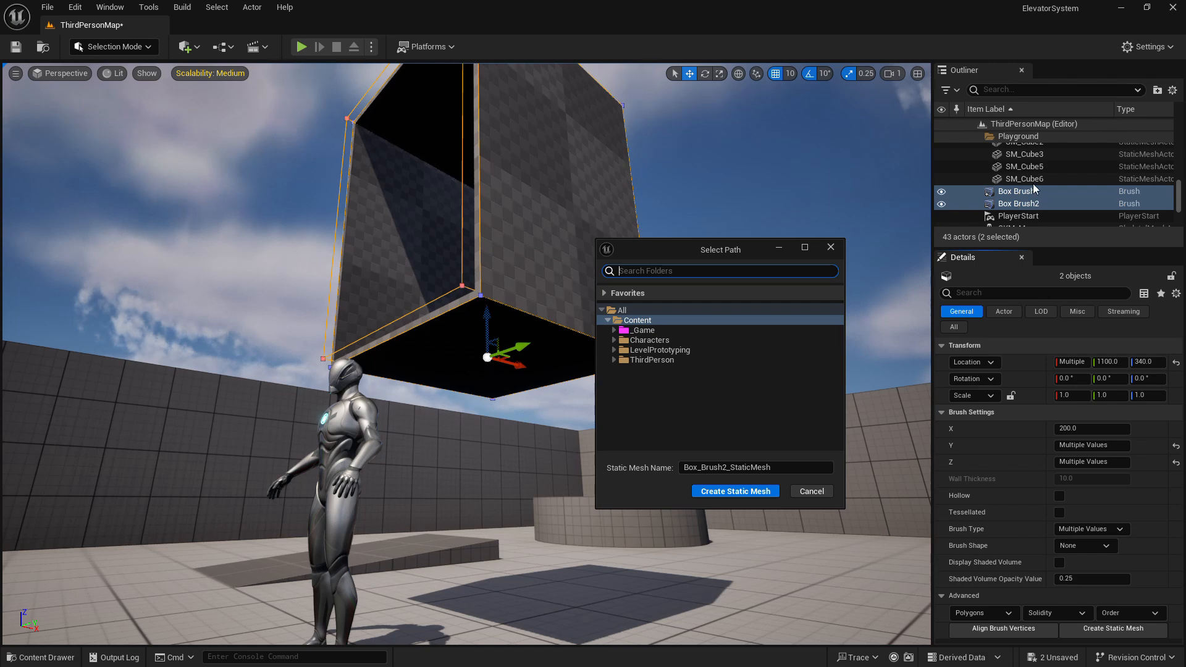
{"action": "left_click", "coordinate": [614, 330]}
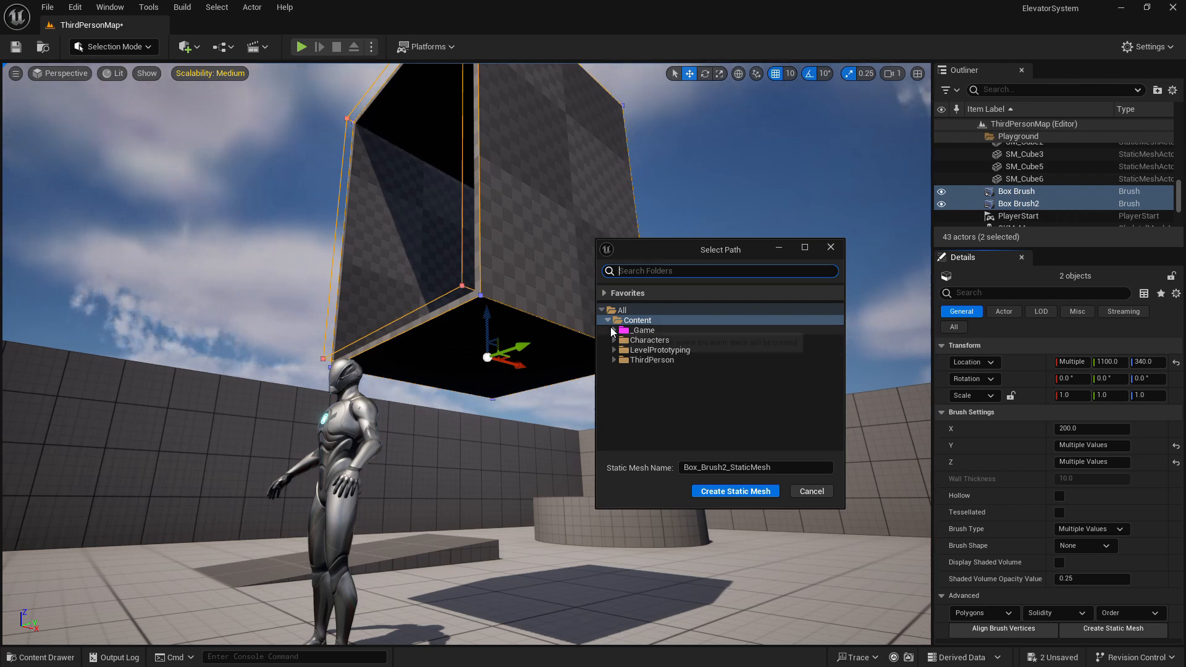
{"action": "left_click", "coordinate": [620, 340]}
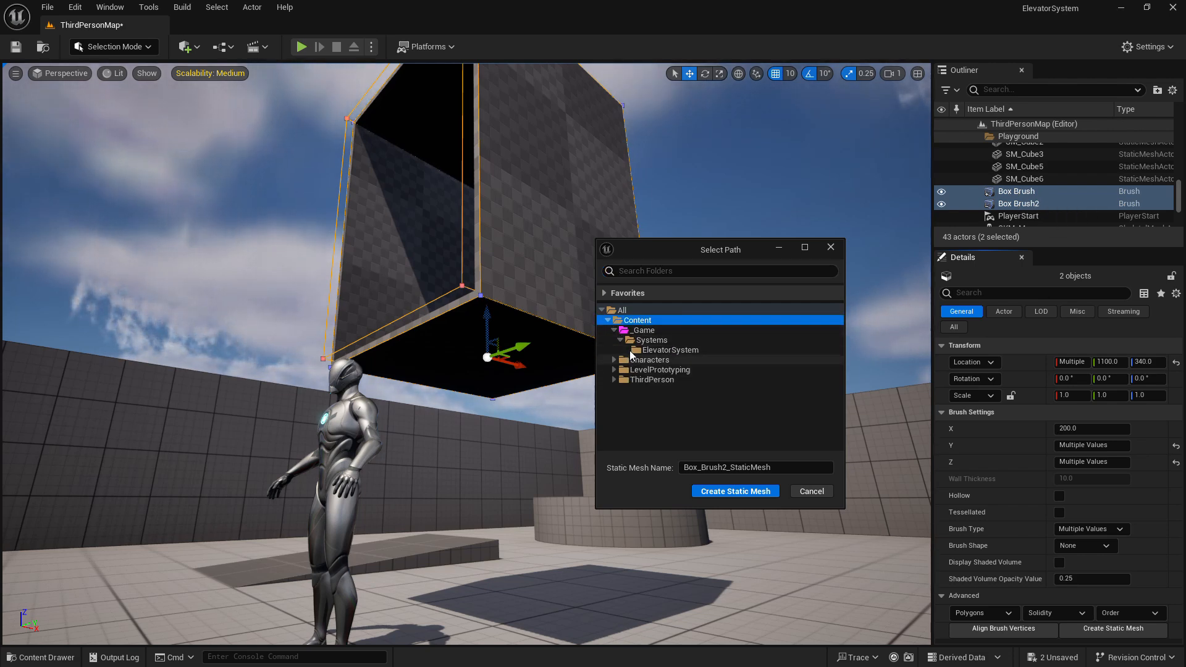
{"action": "left_click", "coordinate": [655, 351]}
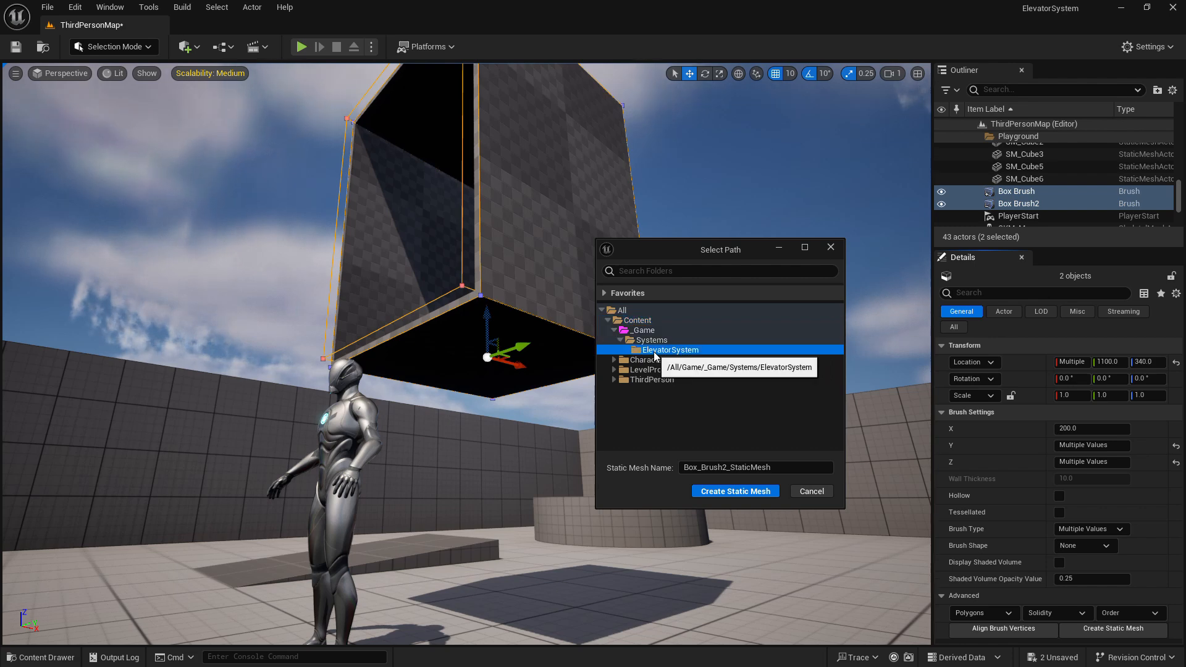
Step: Name the new static mesh SM_Elevator_Temp and create it from the two brushes
{"action": "left_click", "coordinate": [790, 469]}
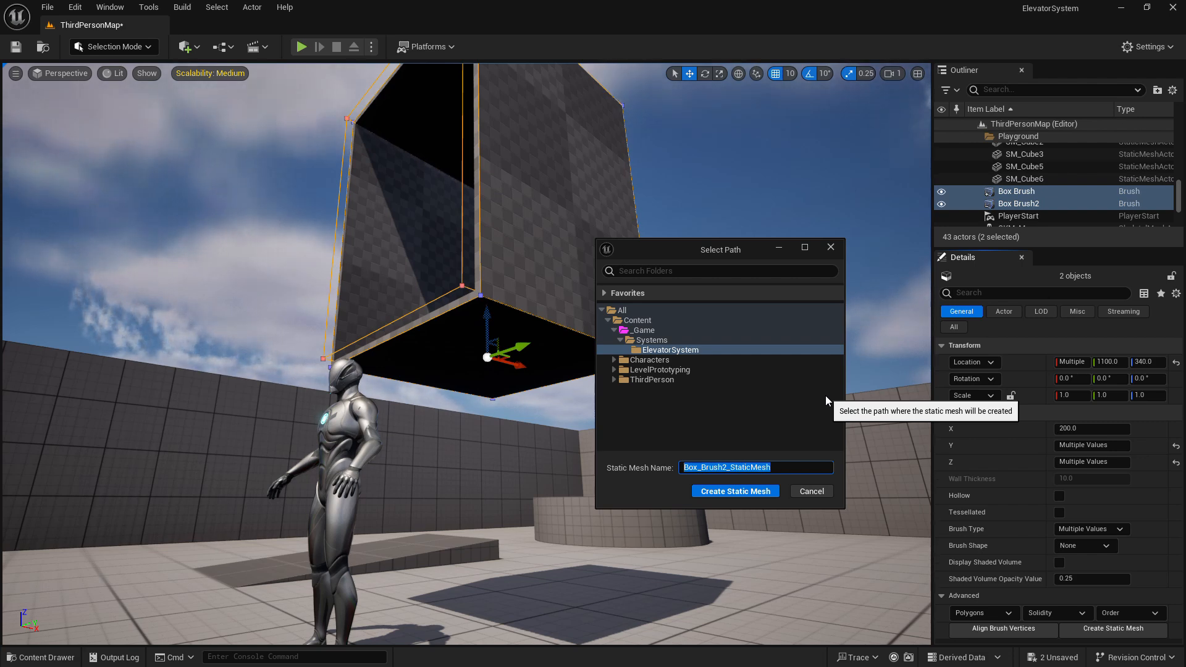
{"action": "type", "text": "S"}
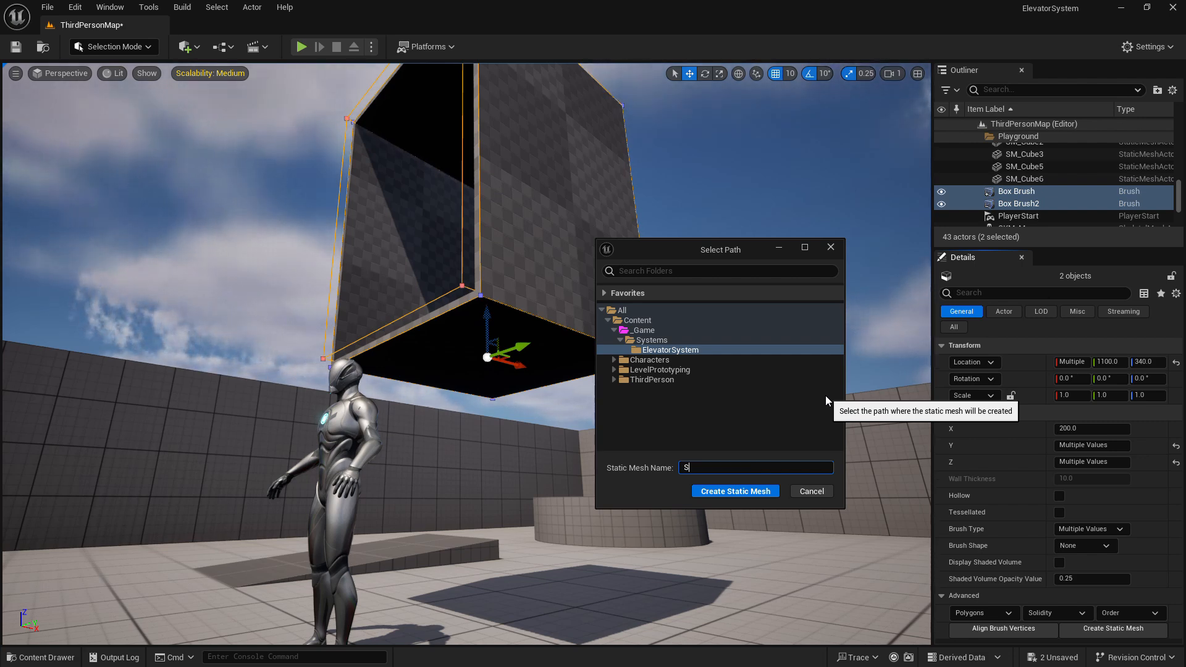
{"action": "type", "text": "M_"}
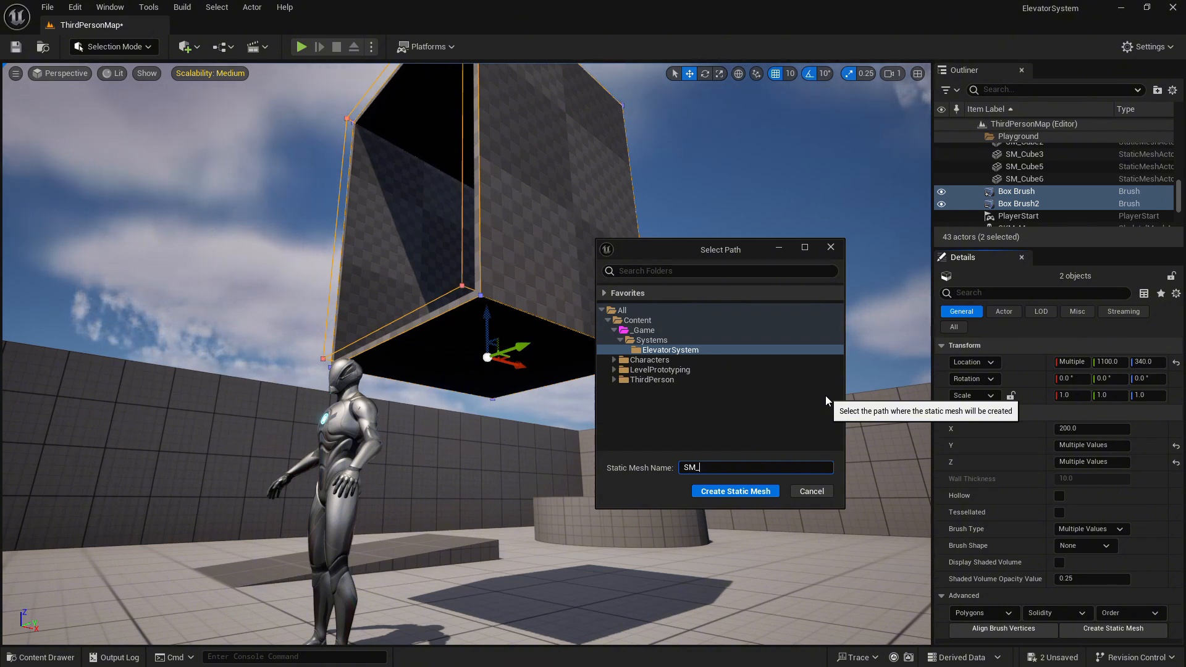
{"action": "type", "text": "Eleva"}
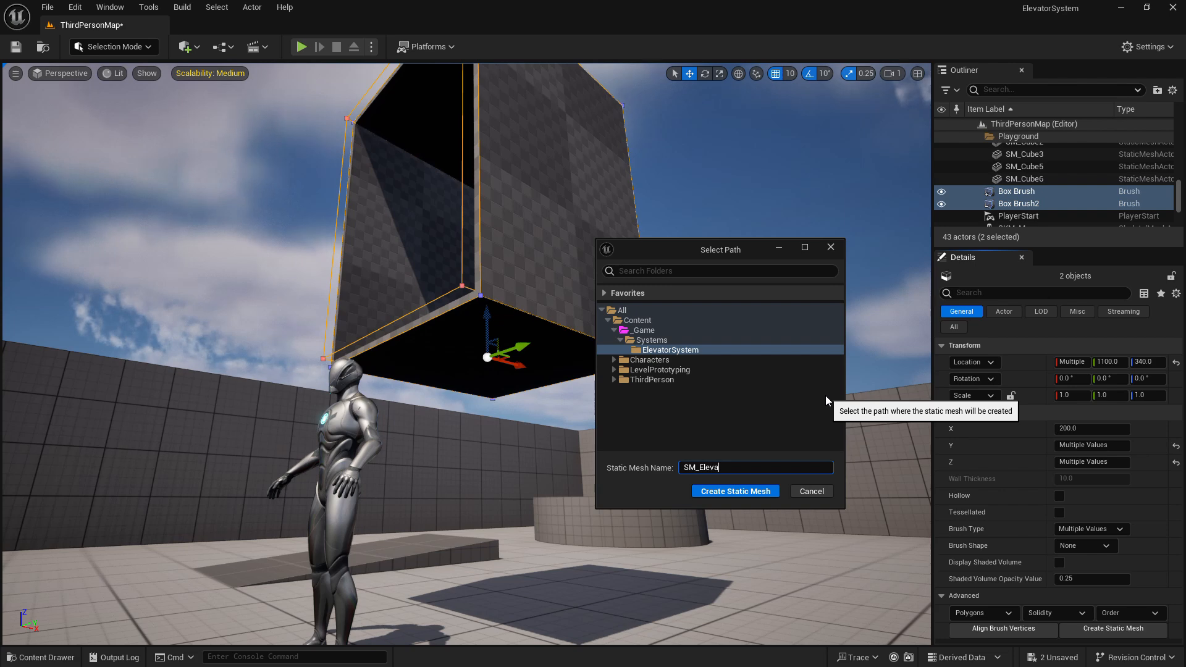
{"action": "type", "text": "tor_"}
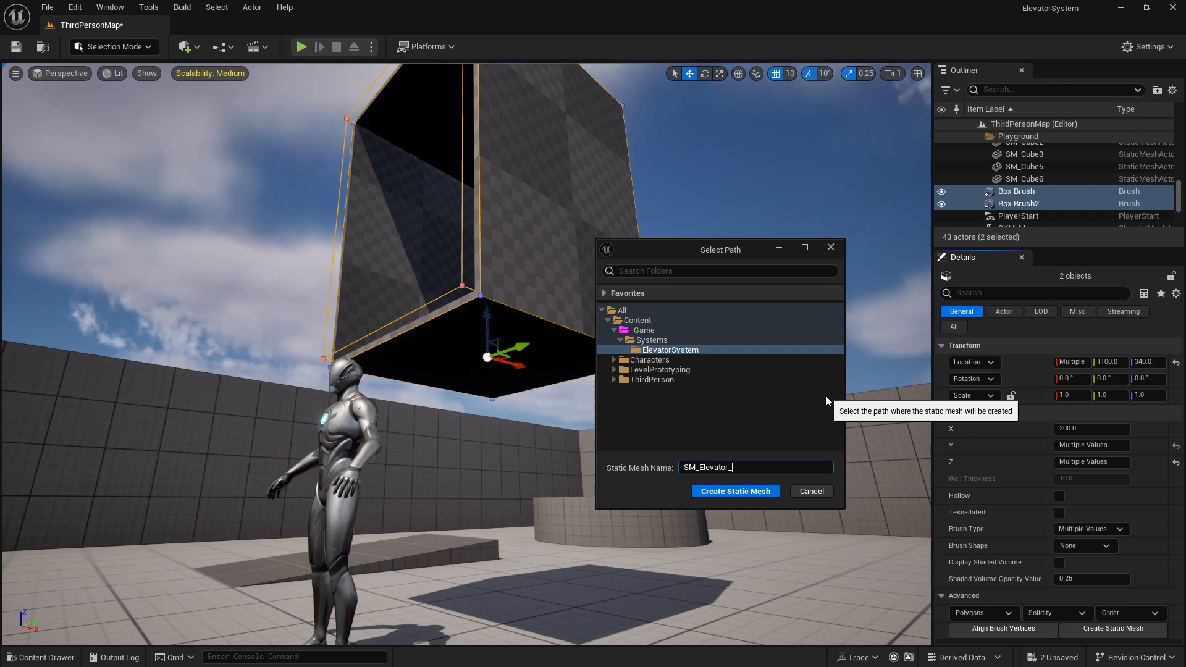
{"action": "type", "text": "Temp"}
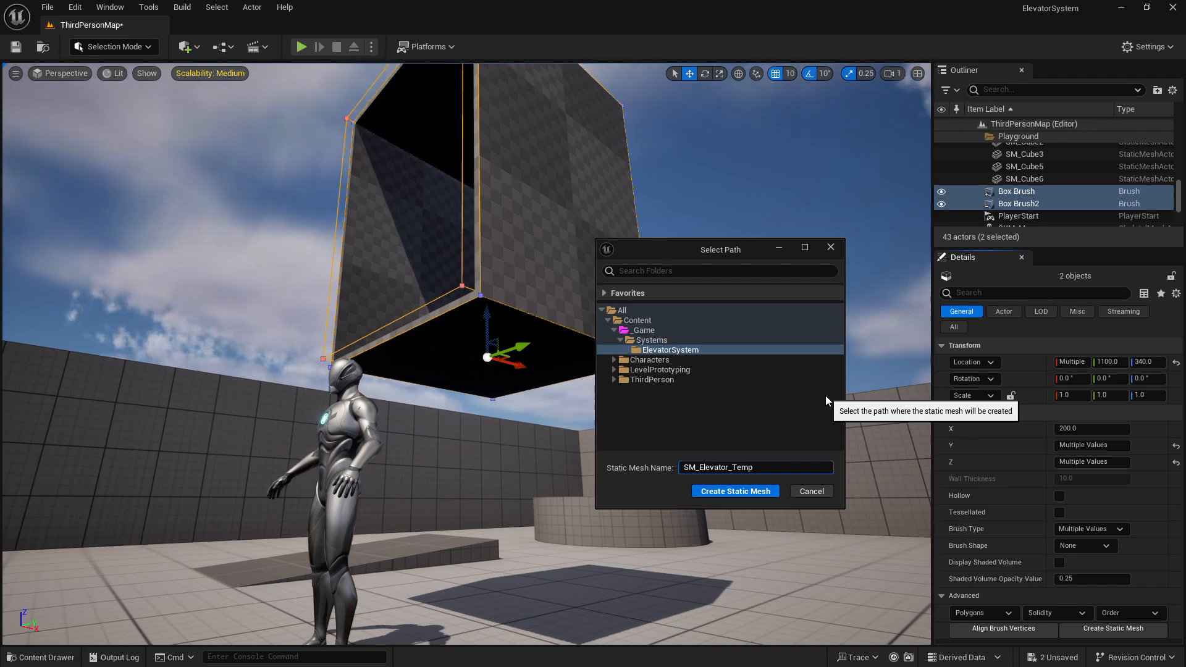
{"action": "left_click", "coordinate": [735, 492]}
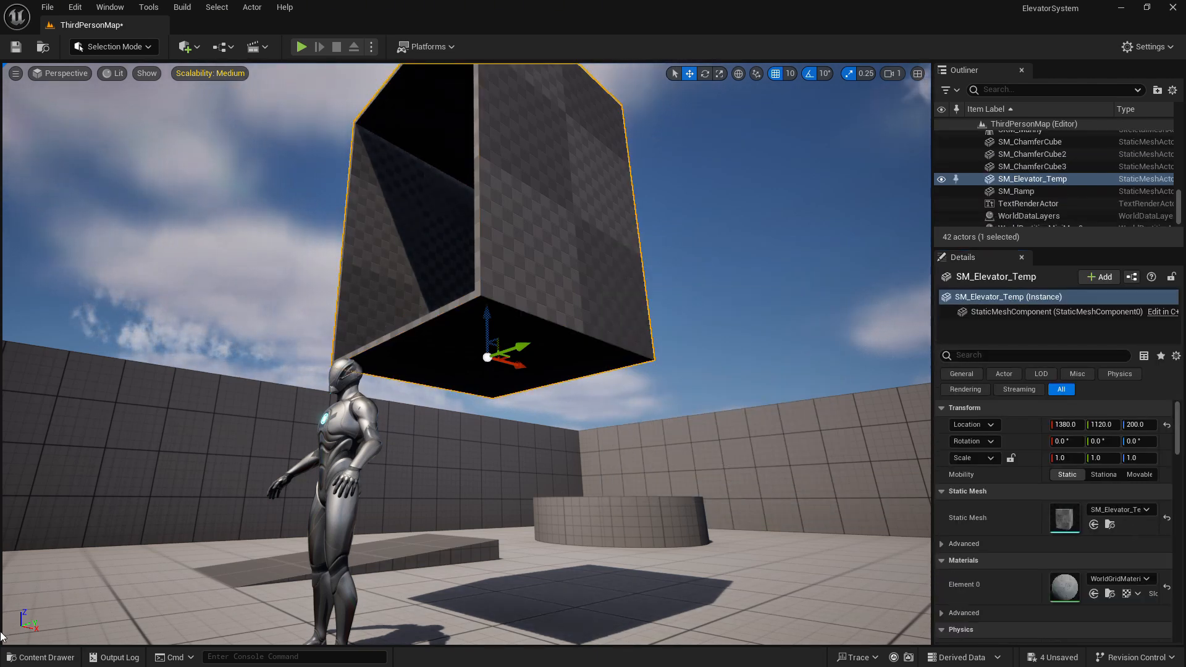
Step: Open the SM_Elevator_Temp mesh asset from the _Game/Systems/ElevatorSystem folder in its own editor
{"action": "left_click", "coordinate": [40, 657]}
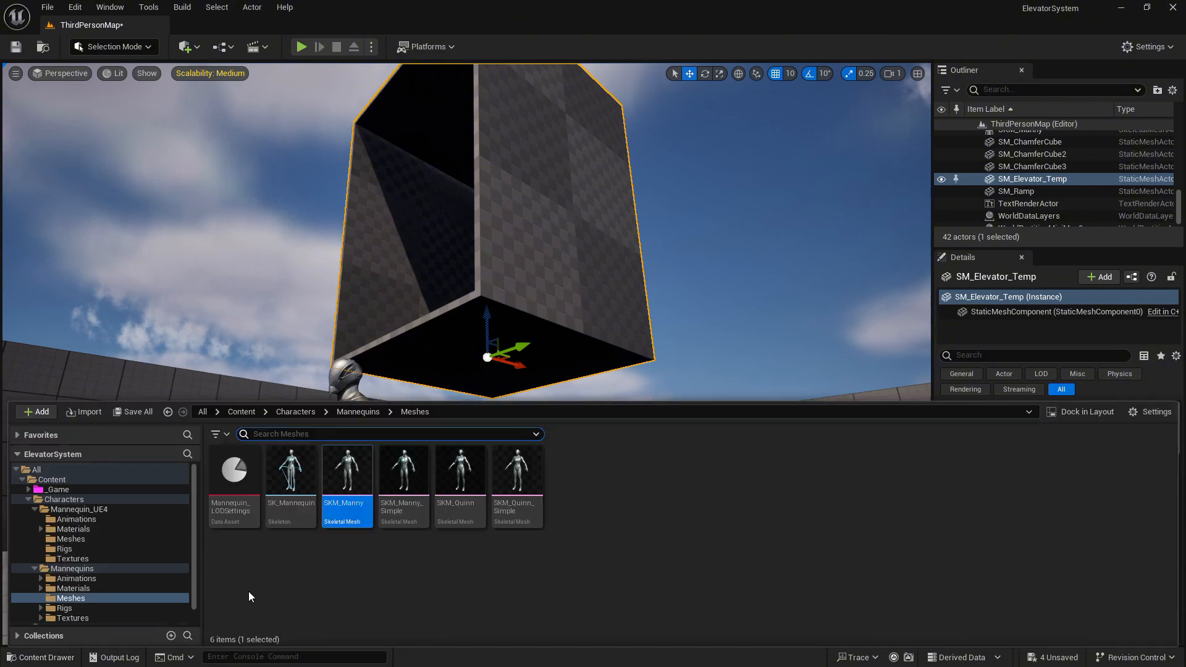
{"action": "left_click", "coordinate": [28, 500]}
{"action": "left_click", "coordinate": [28, 489]}
{"action": "left_click", "coordinate": [65, 499]}
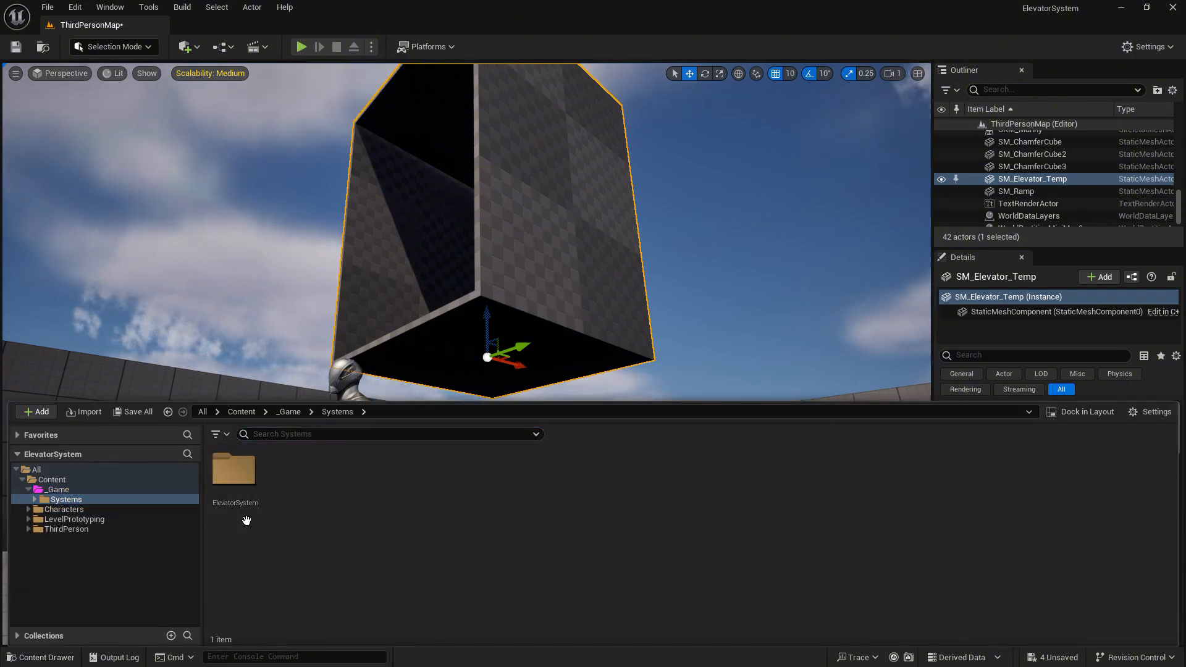
{"action": "double_click", "coordinate": [246, 521]}
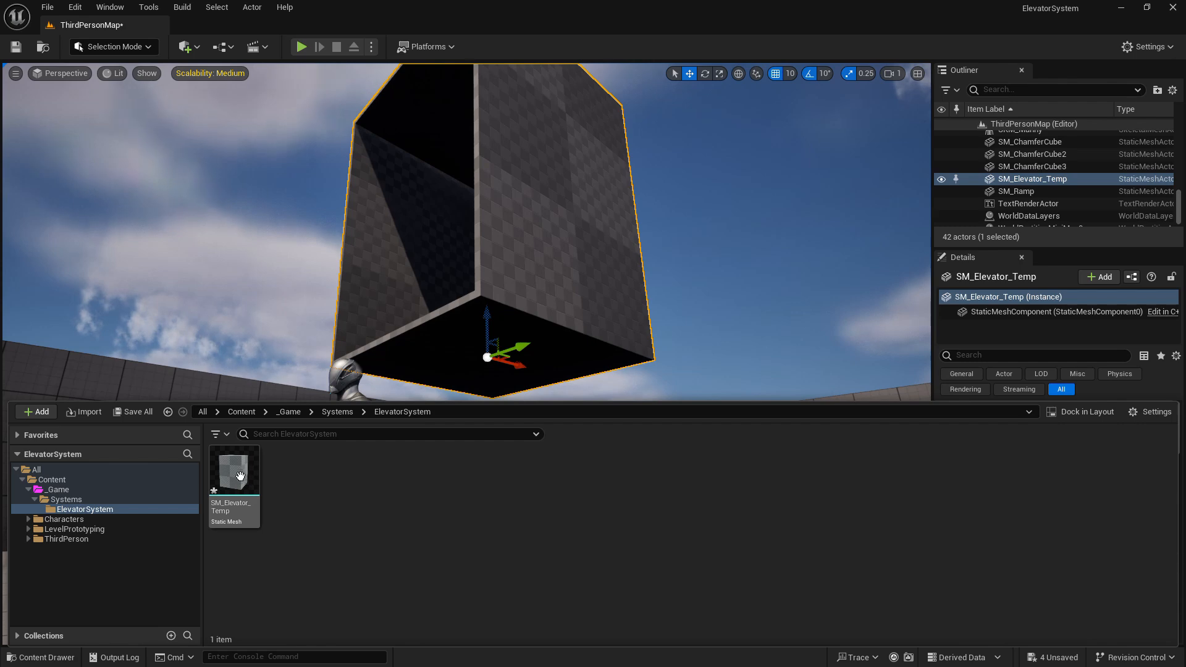
{"action": "mouse_move", "coordinate": [242, 480]}
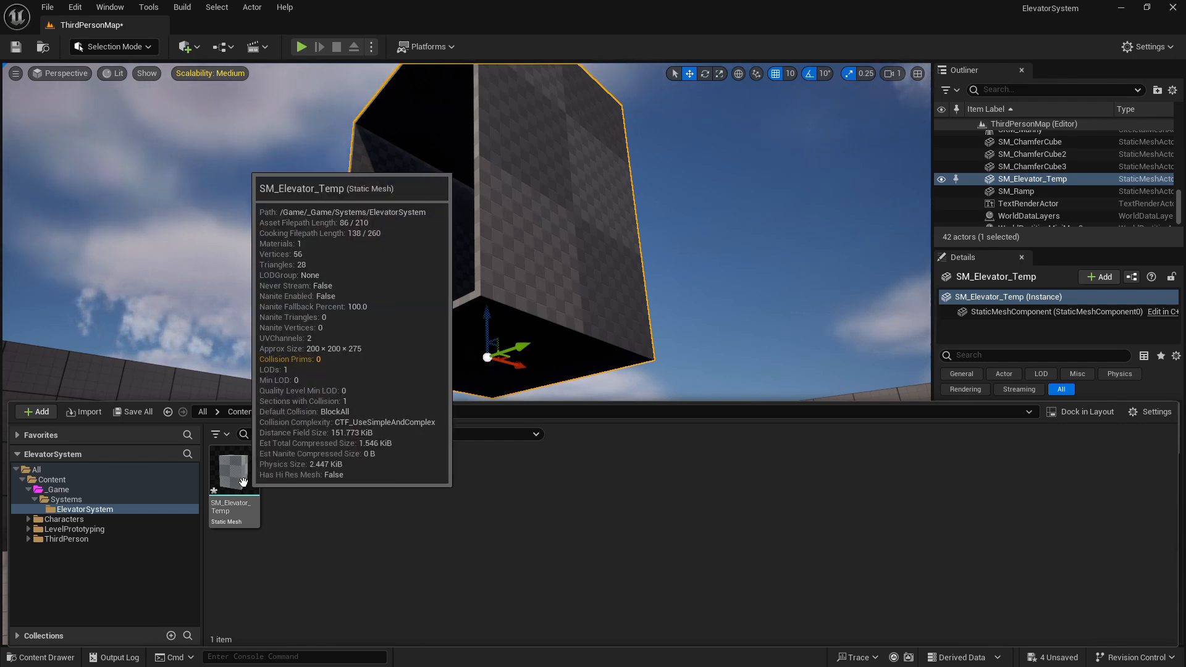
{"action": "double_click", "coordinate": [243, 482]}
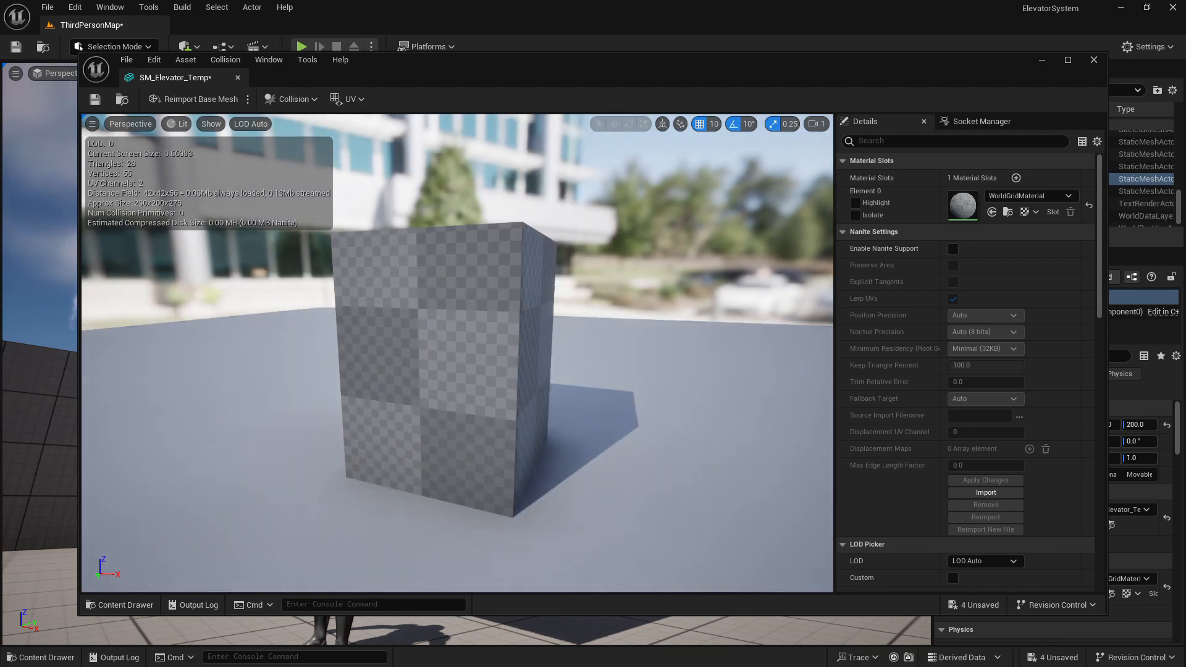
Step: Inspect the cabin's open side, save the SM_Elevator_Temp asset and close its editor
{"action": "right_click_drag", "start_coordinate": [457, 353], "coordinate": [145, 353]}
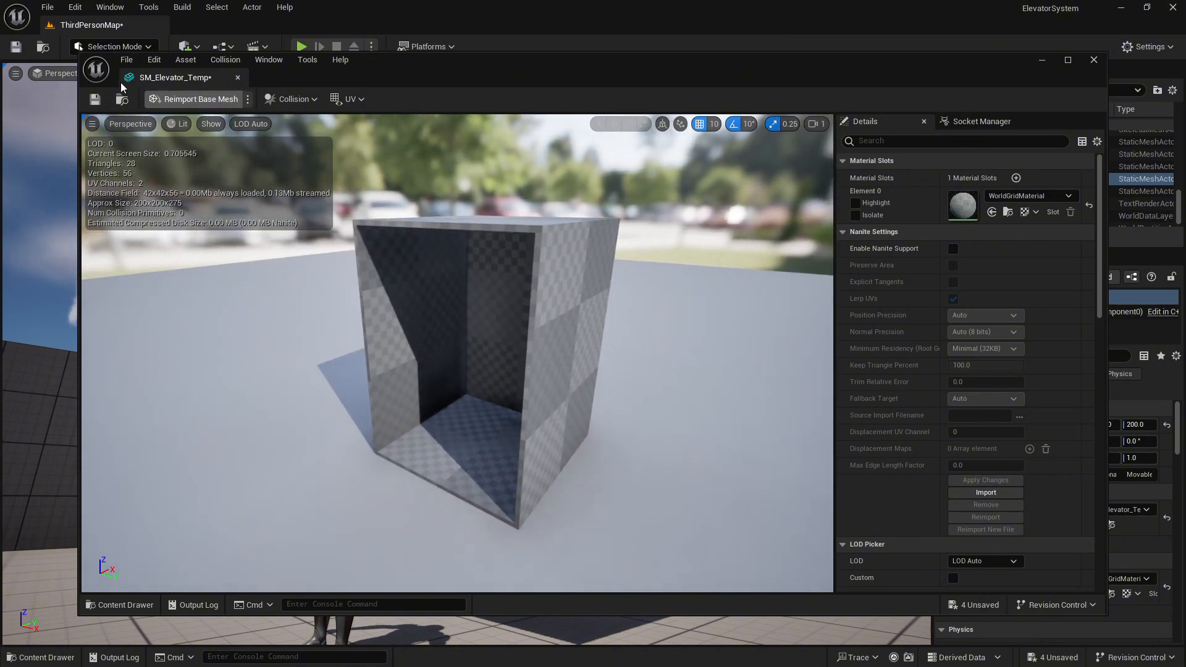
{"action": "left_click", "coordinate": [95, 99]}
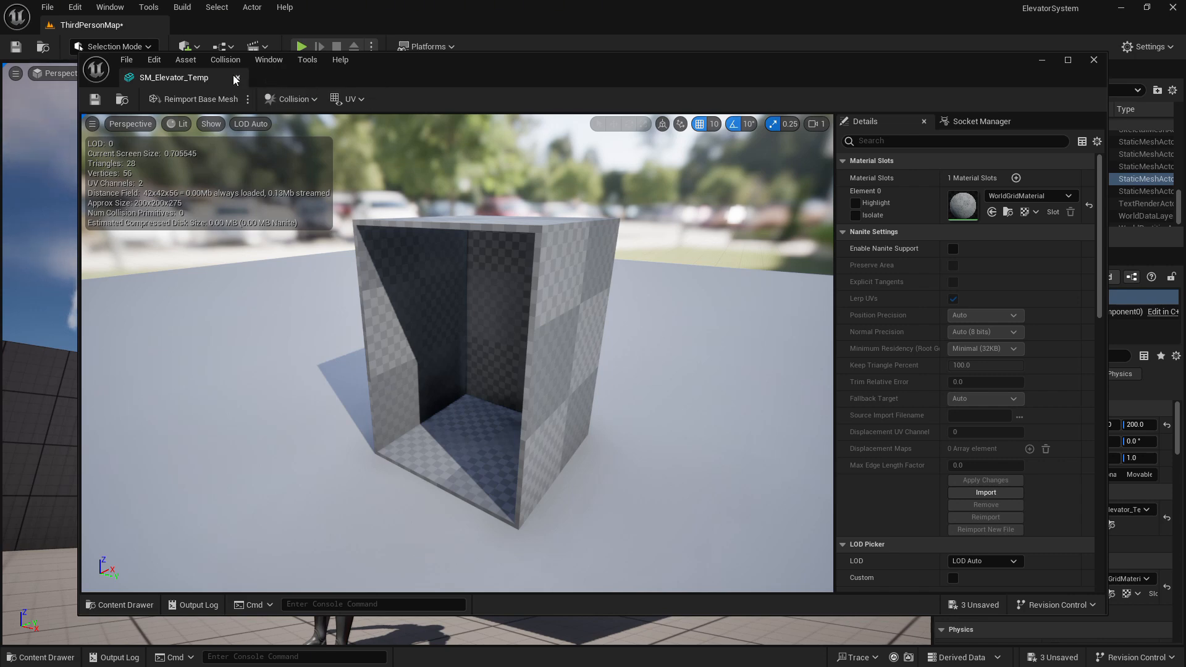
{"action": "left_click", "coordinate": [1093, 60]}
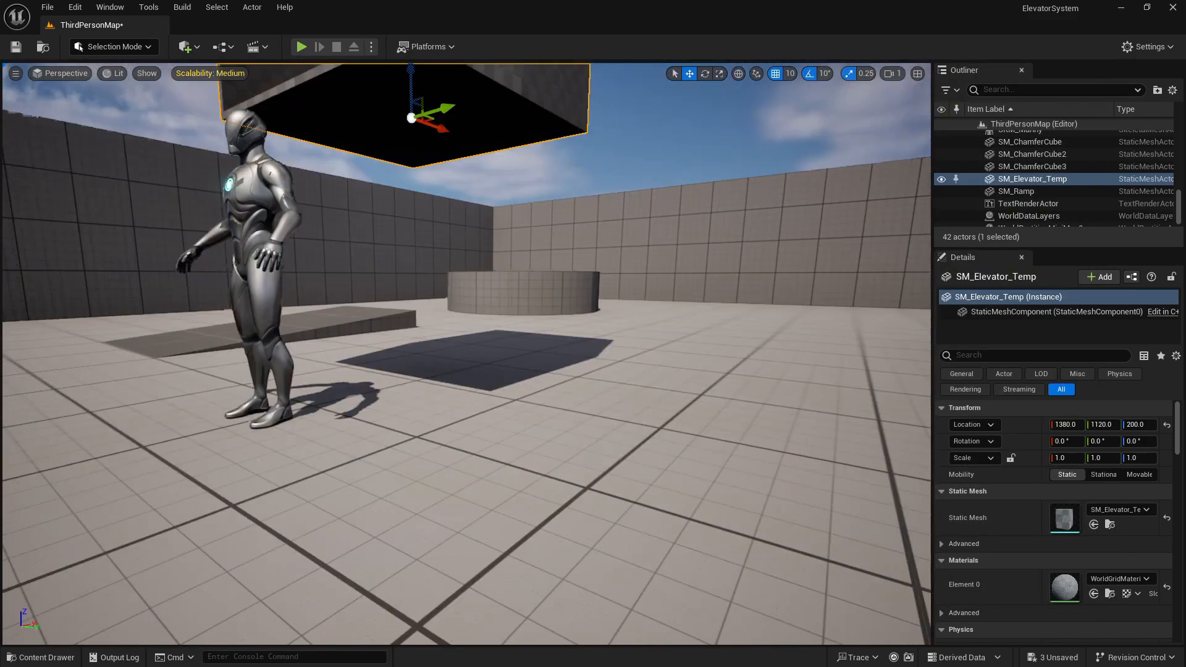
Step: Move the elevator mesh's pivot to its box's Bottom position with Edit Pivot in Modeling mode, accept it and return to Selection mode
{"action": "right_click_drag", "start_coordinate": [467, 354], "coordinate": [506, 326]}
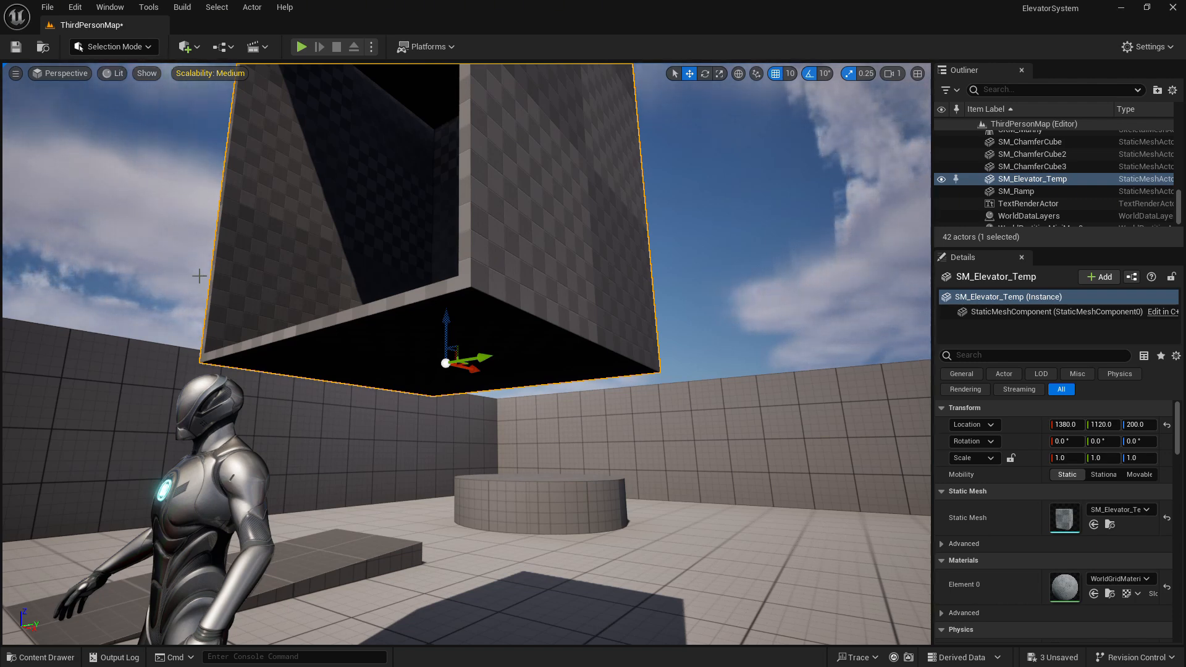
{"action": "left_click", "coordinate": [140, 51]}
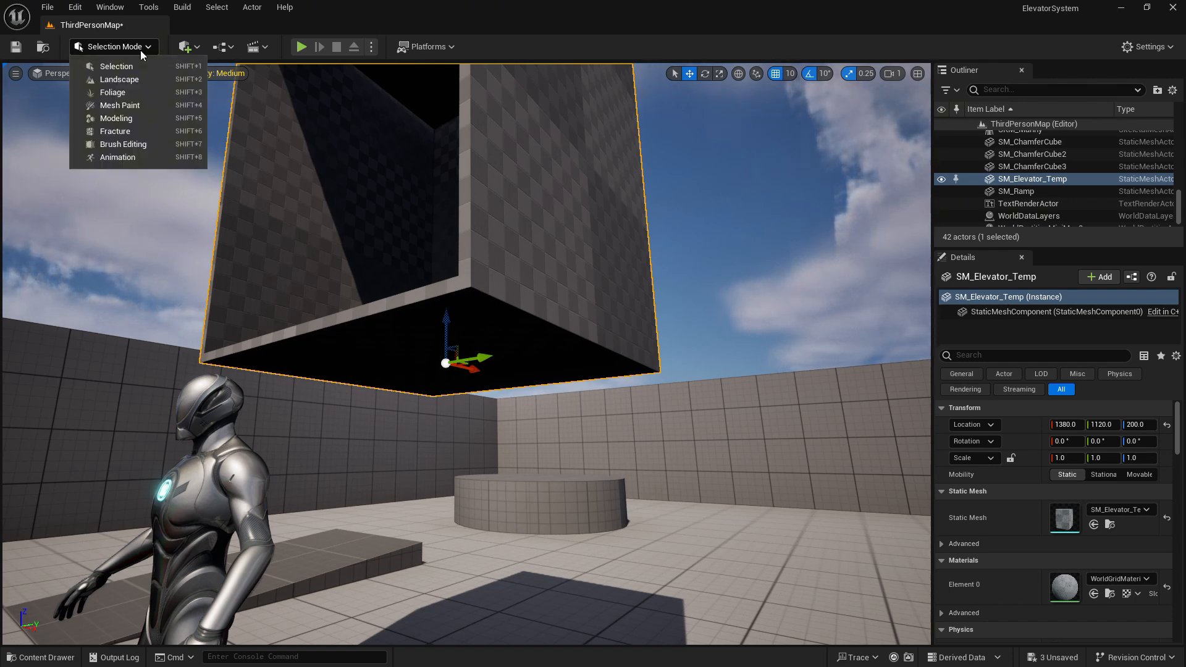
{"action": "left_click", "coordinate": [131, 123]}
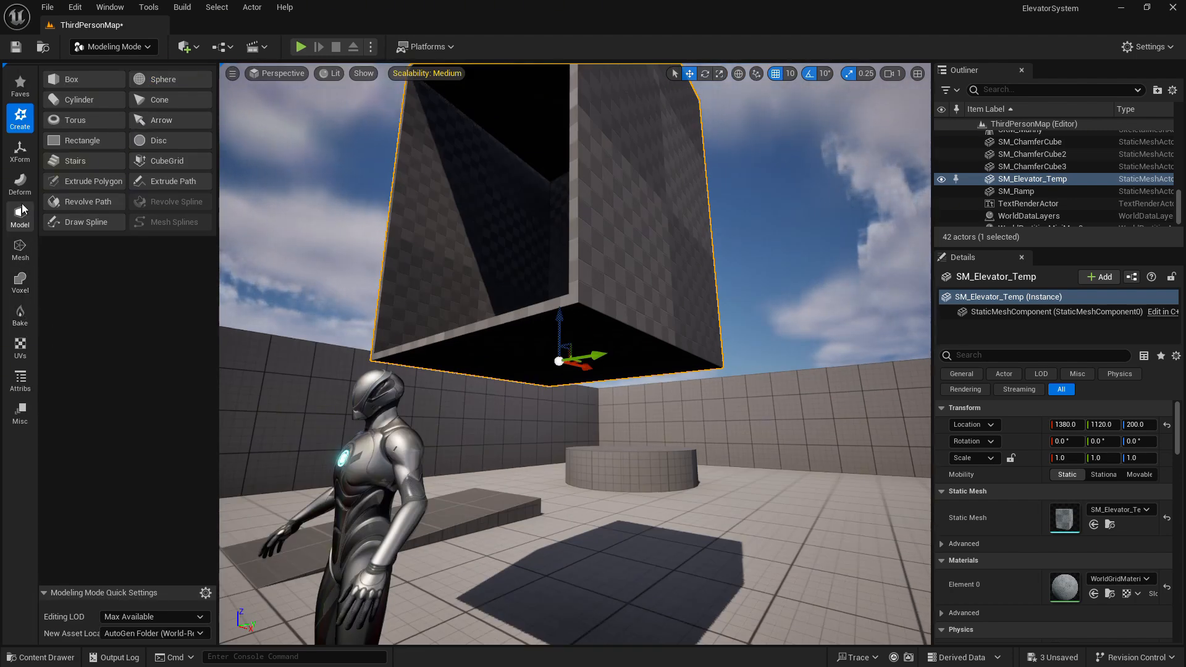
{"action": "left_click", "coordinate": [25, 158]}
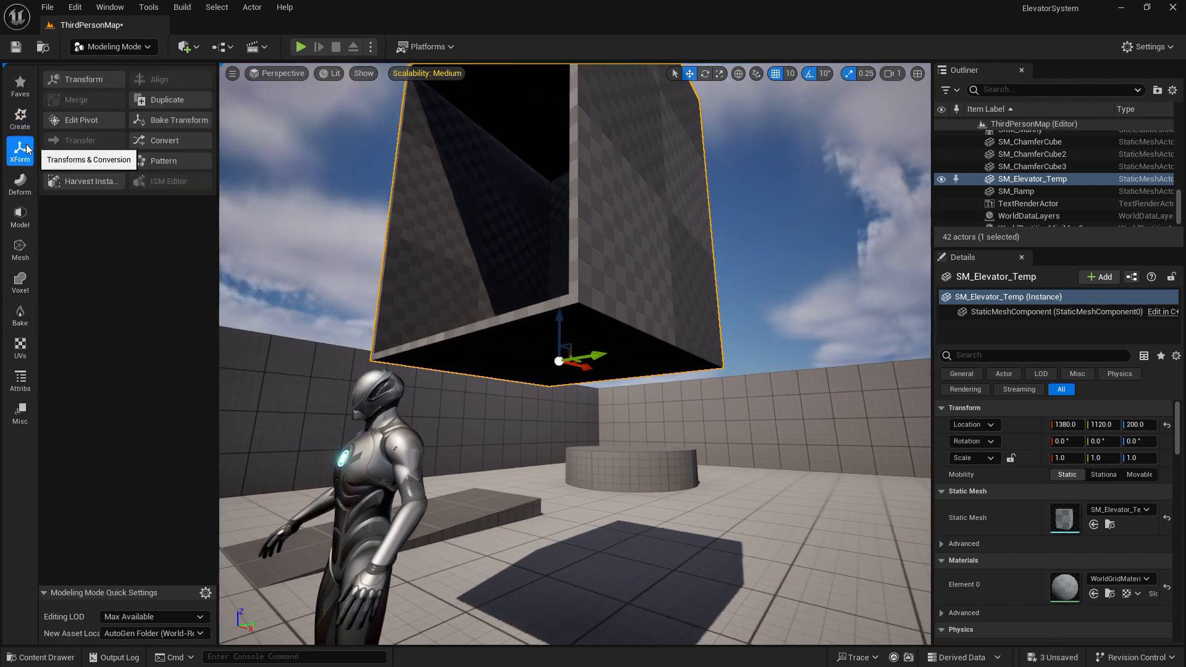
{"action": "left_click", "coordinate": [88, 121]}
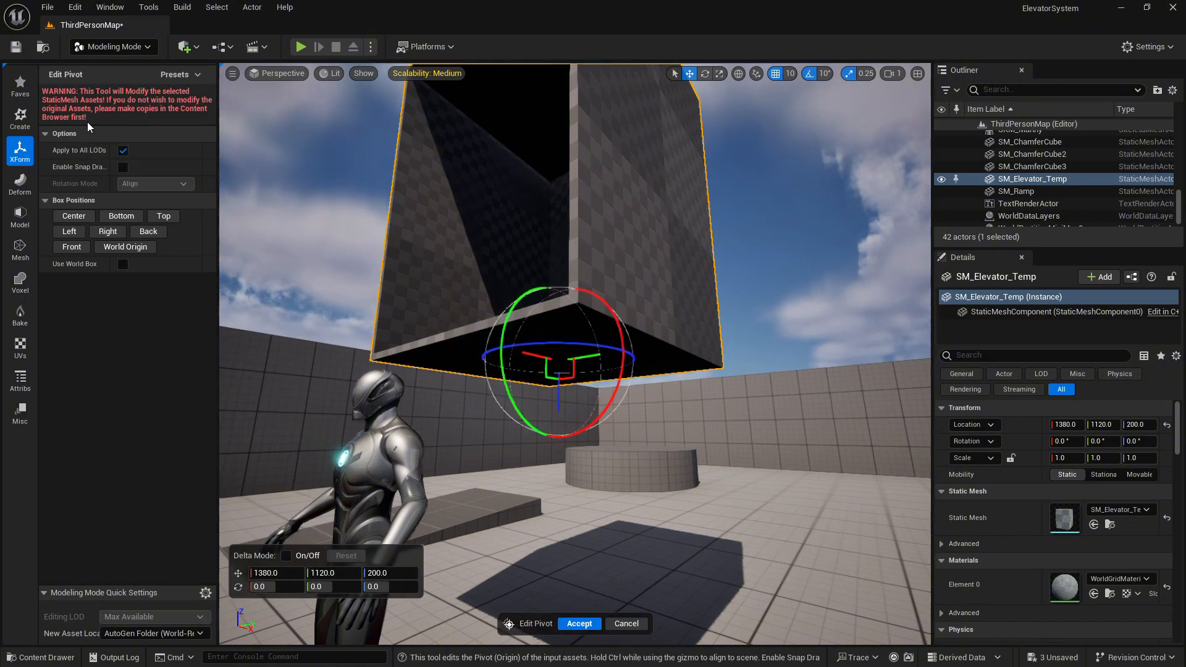
{"action": "left_click", "coordinate": [122, 221]}
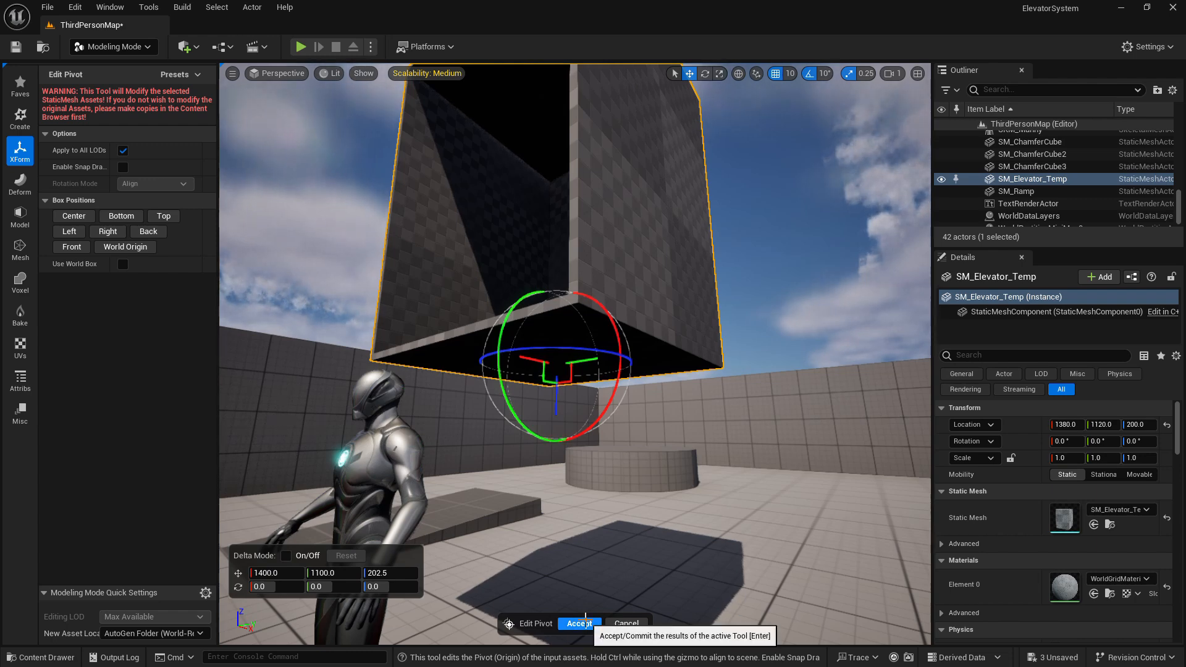
{"action": "left_click", "coordinate": [571, 624]}
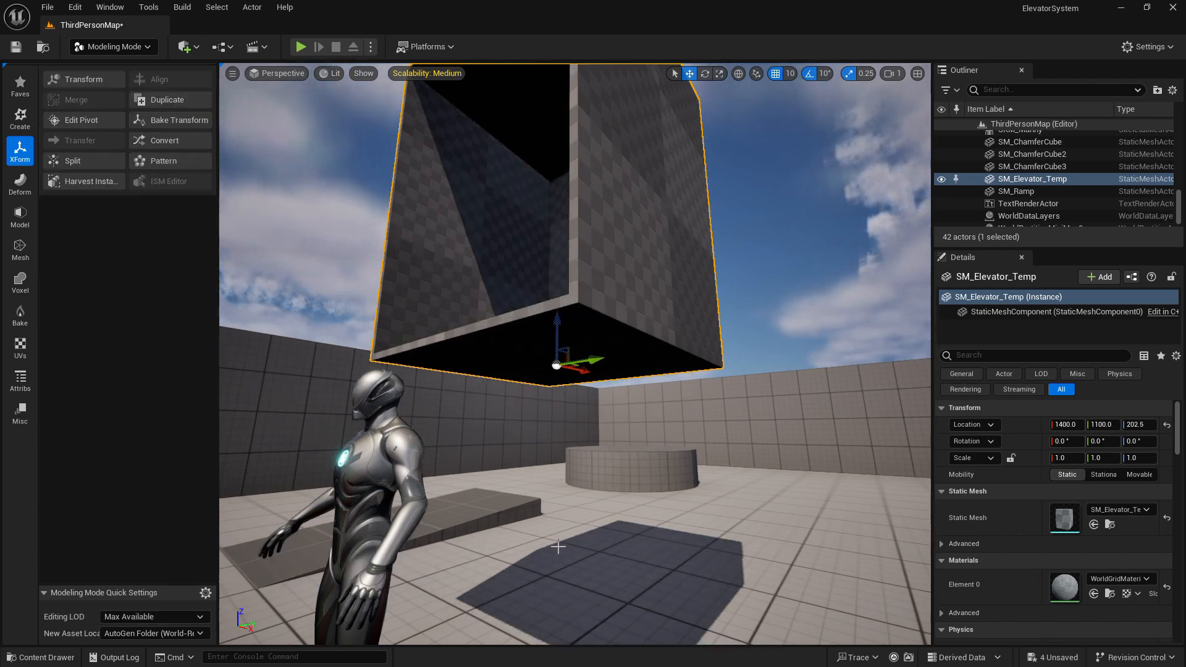
{"action": "left_click", "coordinate": [119, 50]}
{"action": "left_click", "coordinate": [117, 65]}
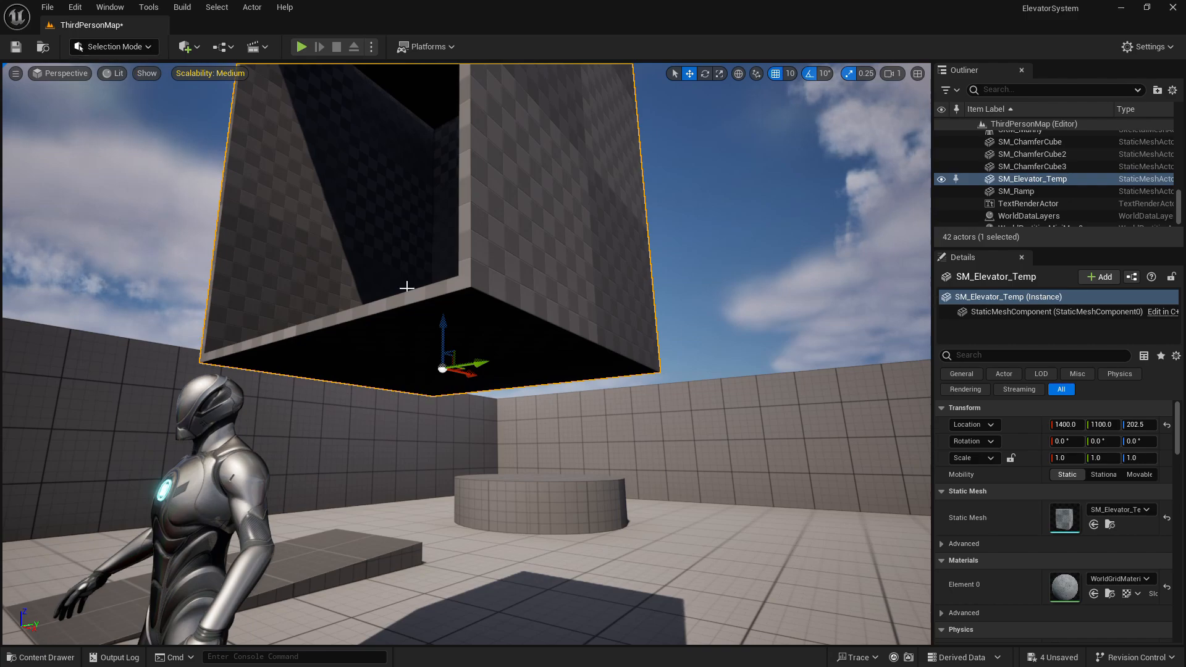
Step: Drop the elevator cabin onto the floor and save the level
{"action": "key", "text": "f"}
{"action": "right_click_drag", "start_coordinate": [466, 354], "coordinate": [513, 426]}
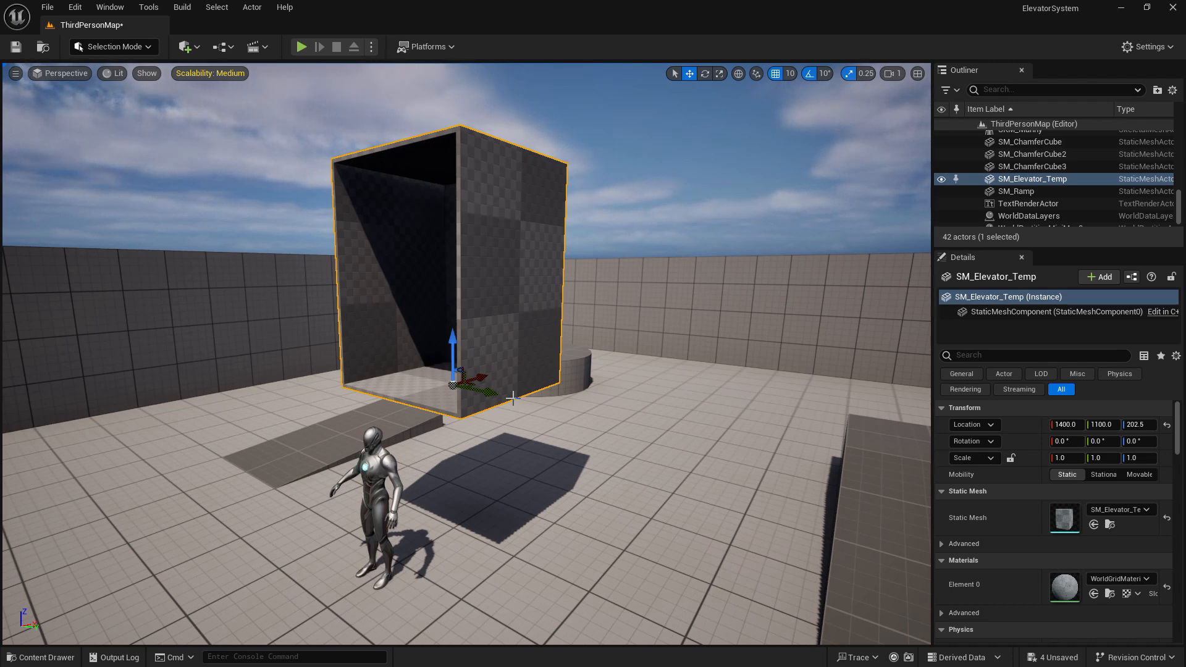
{"action": "key", "text": "End"}
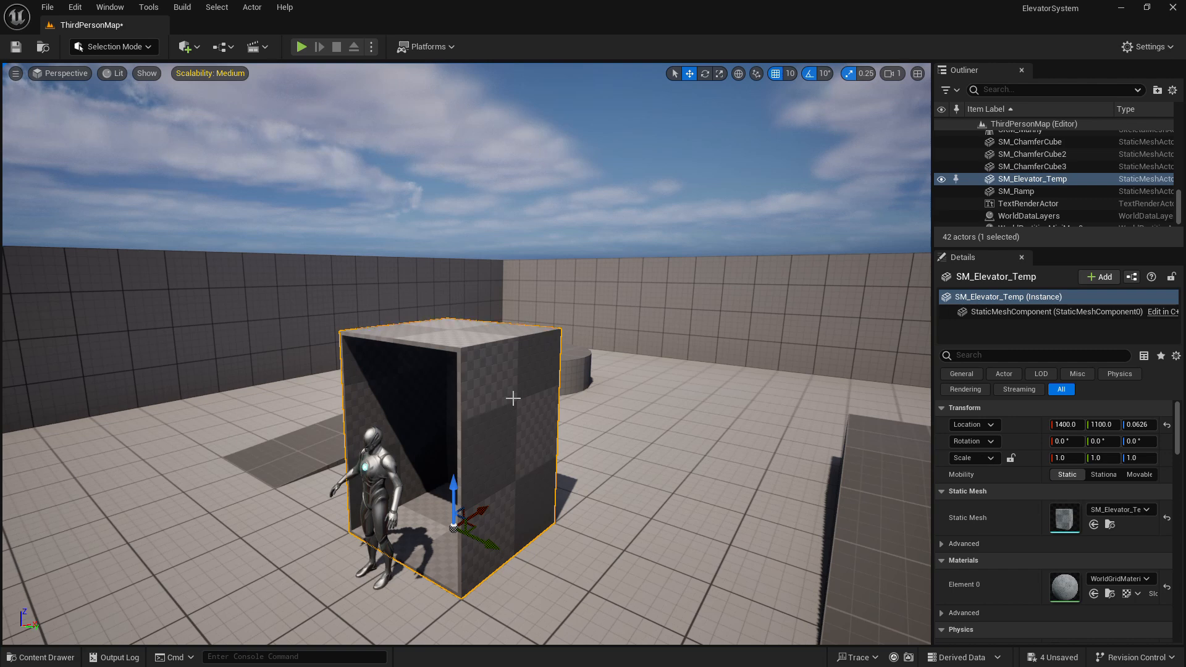
{"action": "left_click", "coordinate": [16, 47]}
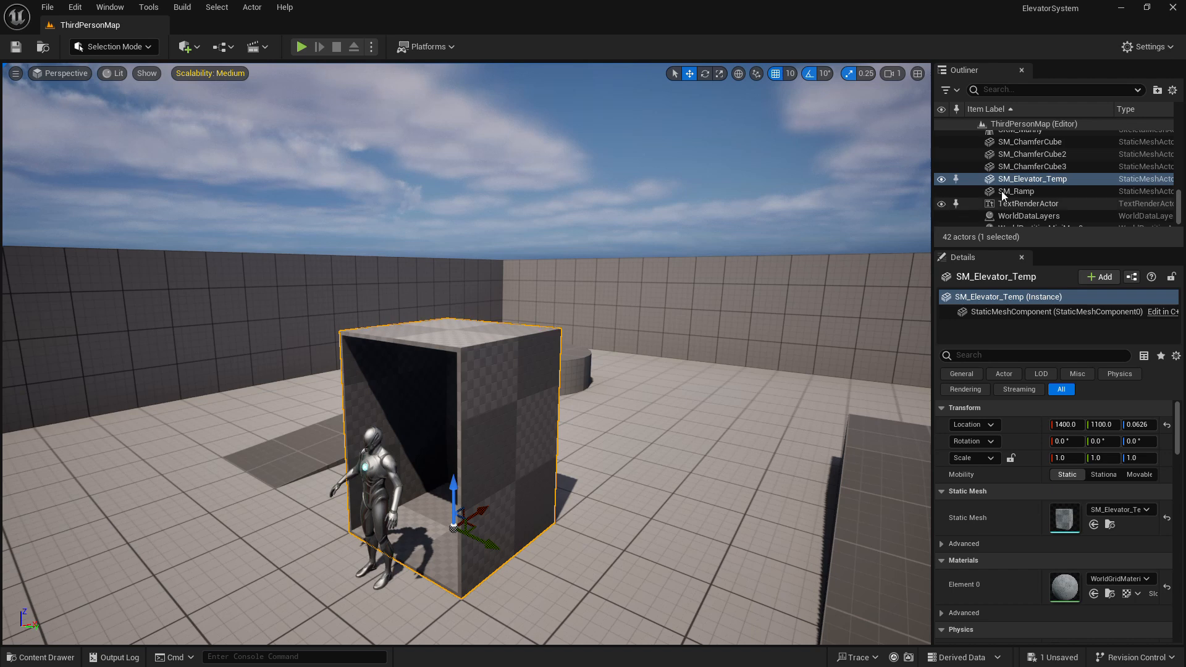
Step: Delete the SKM_Manny reference character standing in front of the elevator cabin
{"action": "scroll", "coordinate": [1061, 164], "scroll_direction": "up", "scroll_amount": 3}
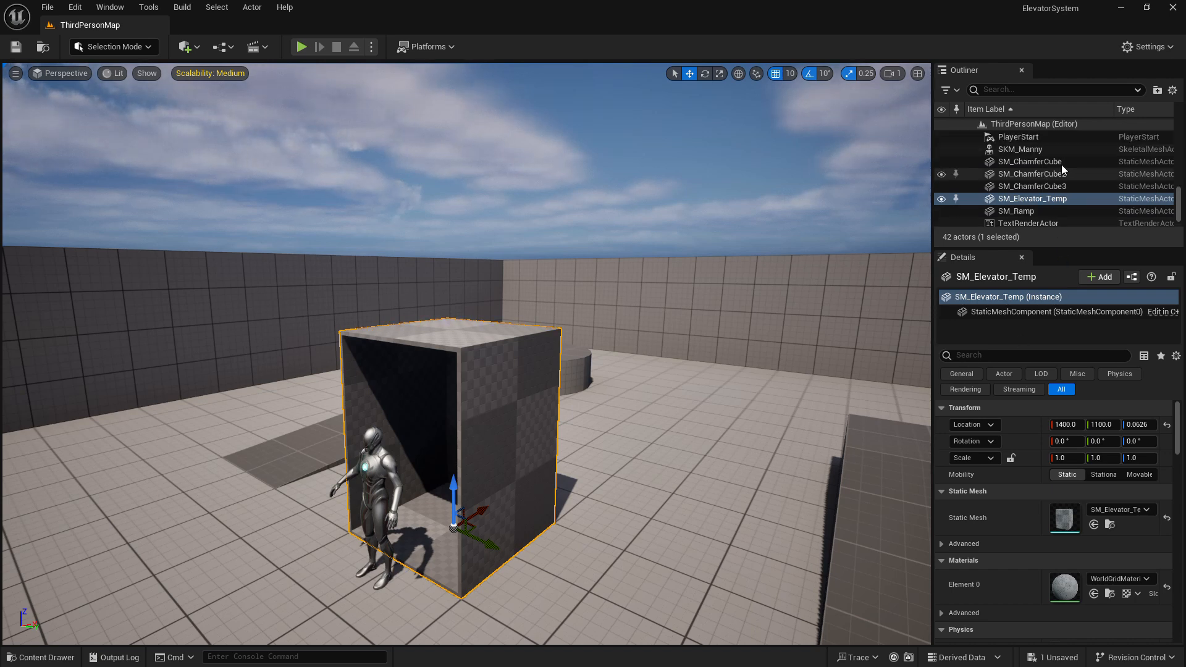
{"action": "scroll", "coordinate": [1065, 196], "scroll_direction": "down", "scroll_amount": 3}
{"action": "scroll", "coordinate": [1029, 214], "scroll_direction": "up", "scroll_amount": 8}
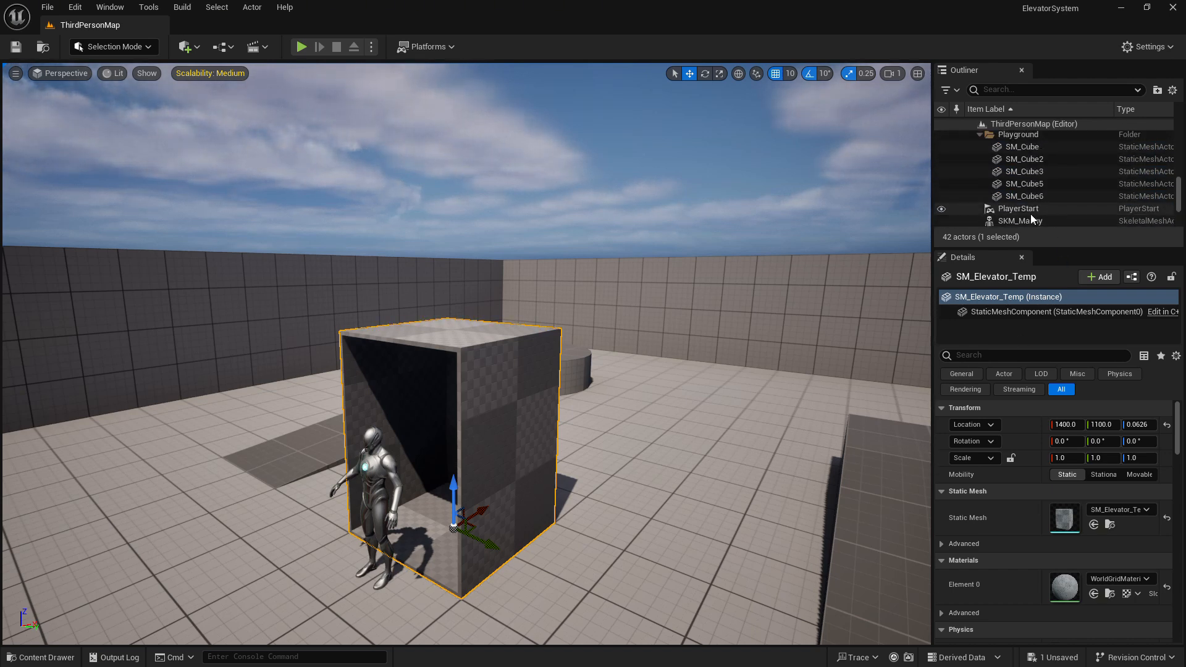
{"action": "scroll", "coordinate": [1023, 209], "scroll_direction": "up", "scroll_amount": 3}
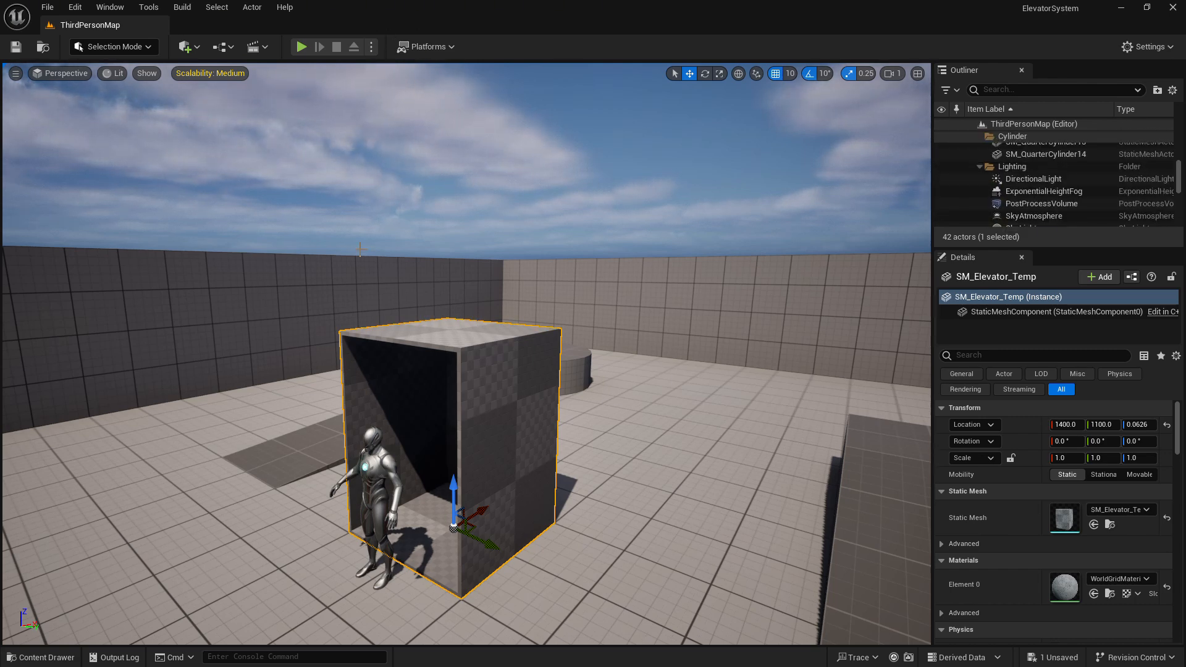
{"action": "left_click", "coordinate": [378, 491]}
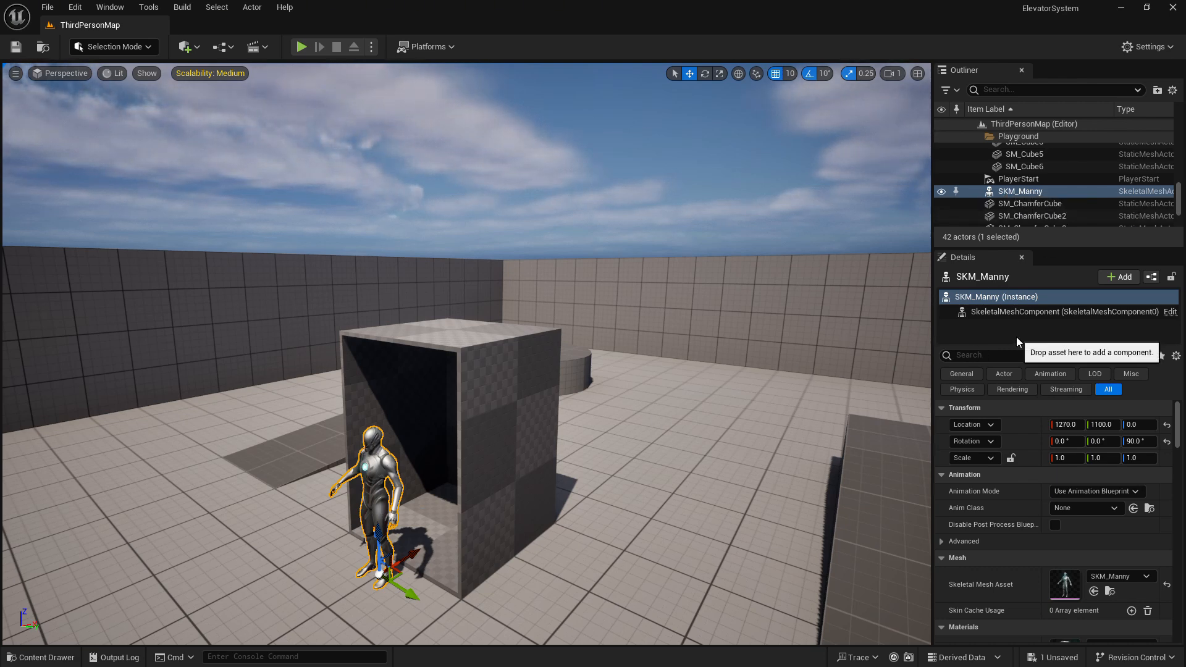
{"action": "key", "text": "Delete"}
{"action": "key", "text": "s"}
{"action": "right_click_drag", "start_coordinate": [641, 367], "coordinate": [652, 407]}
{"action": "key", "text": "w"}
{"action": "key", "text": "s"}
{"action": "key", "text": "d"}
{"action": "key", "text": "s"}
{"action": "key", "text": "w"}
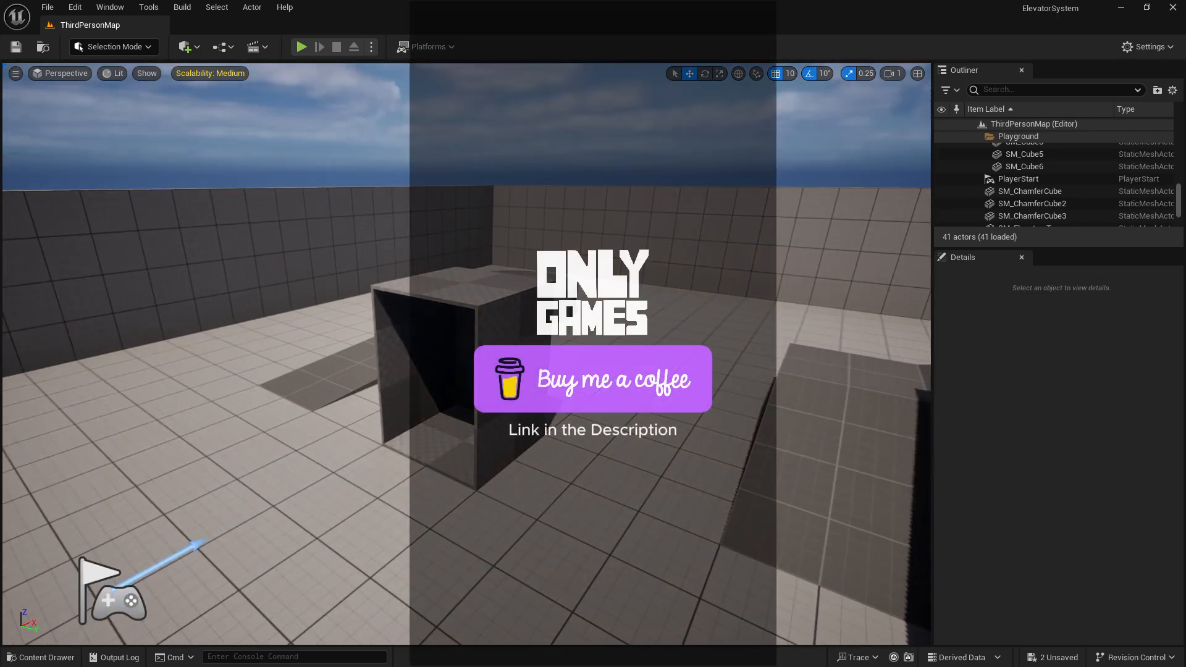